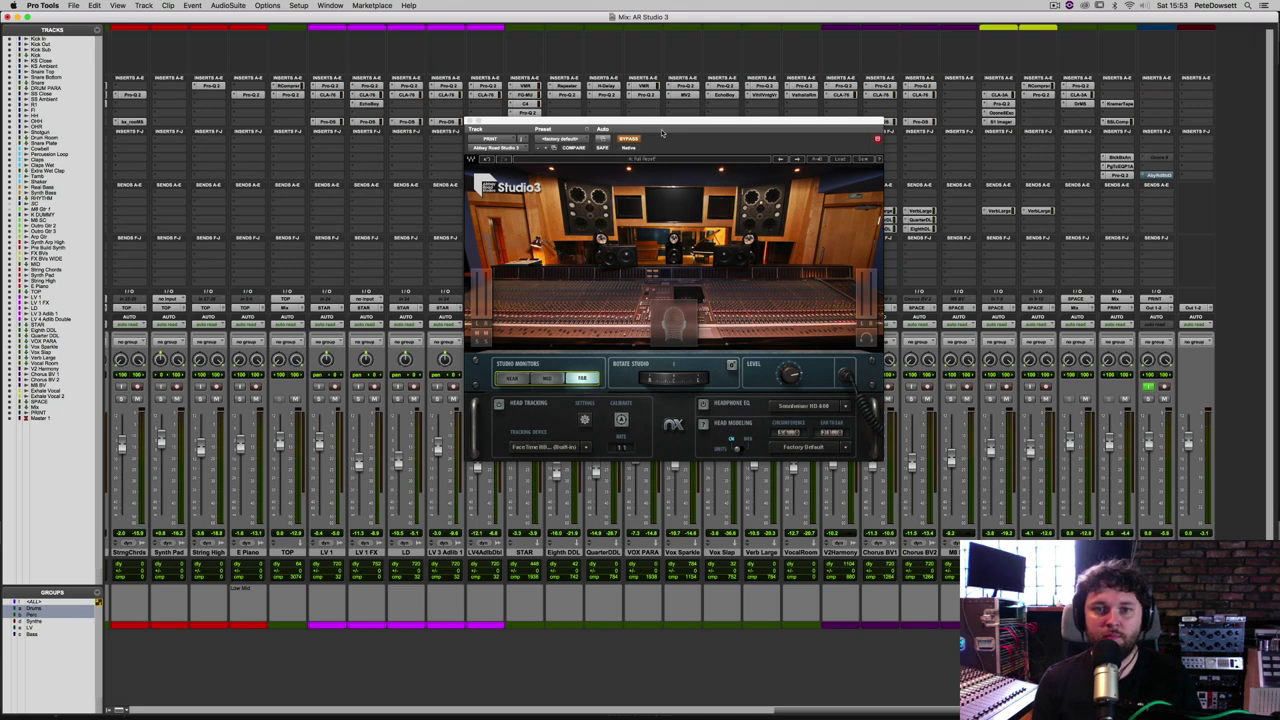
Play the mix and toggle the bypass of the Abbey Road Studio 3 plug-in on the PRINT track repeatedly to compare the sound
key(space)
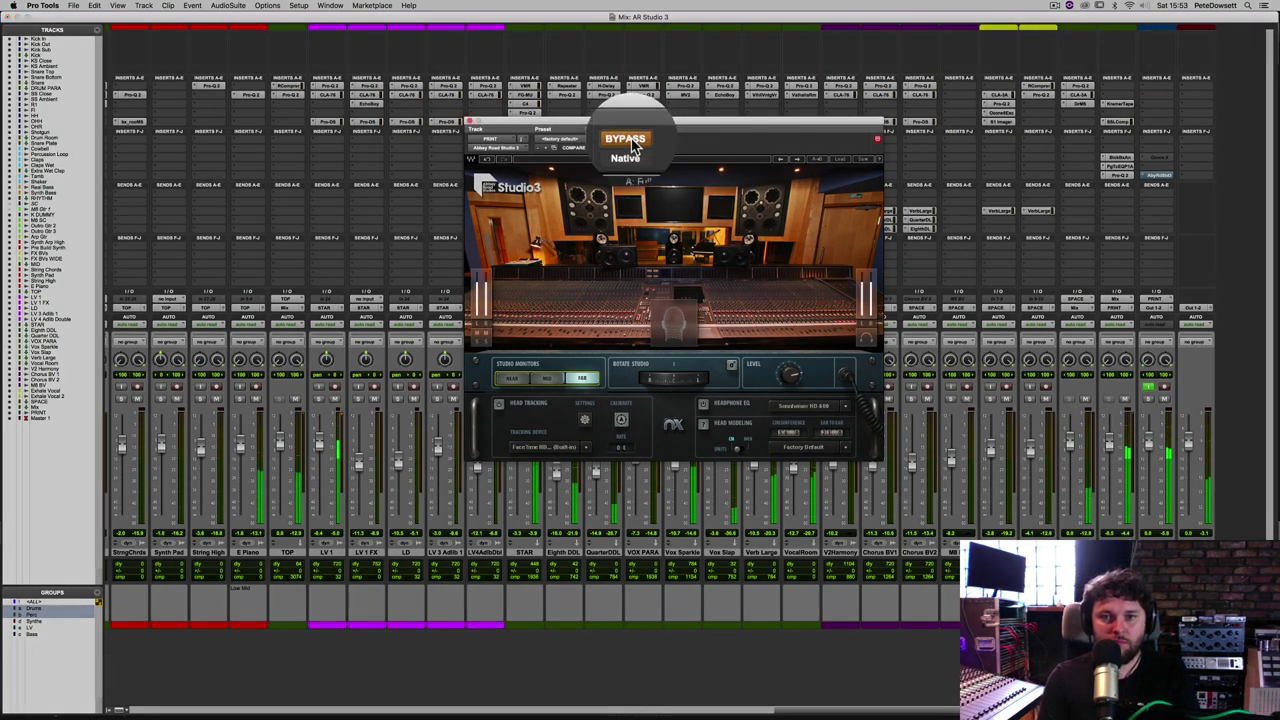
click(632, 146)
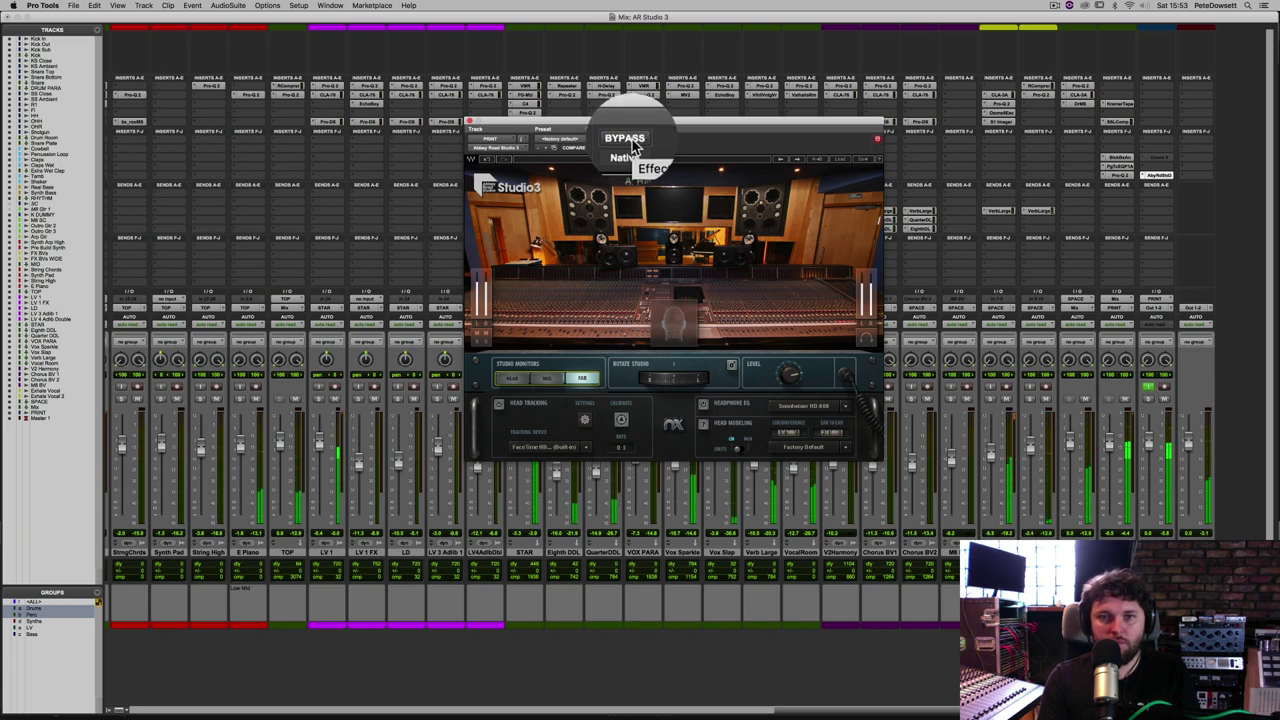
click(627, 139)
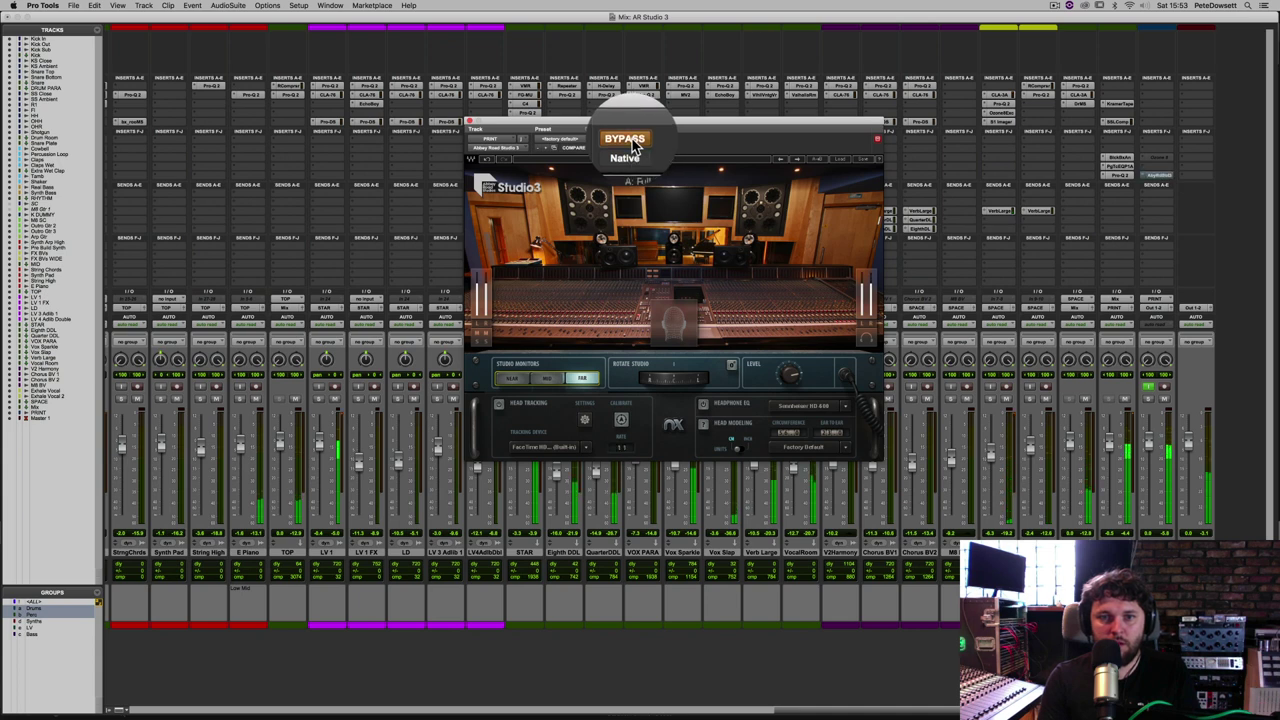
click(631, 144)
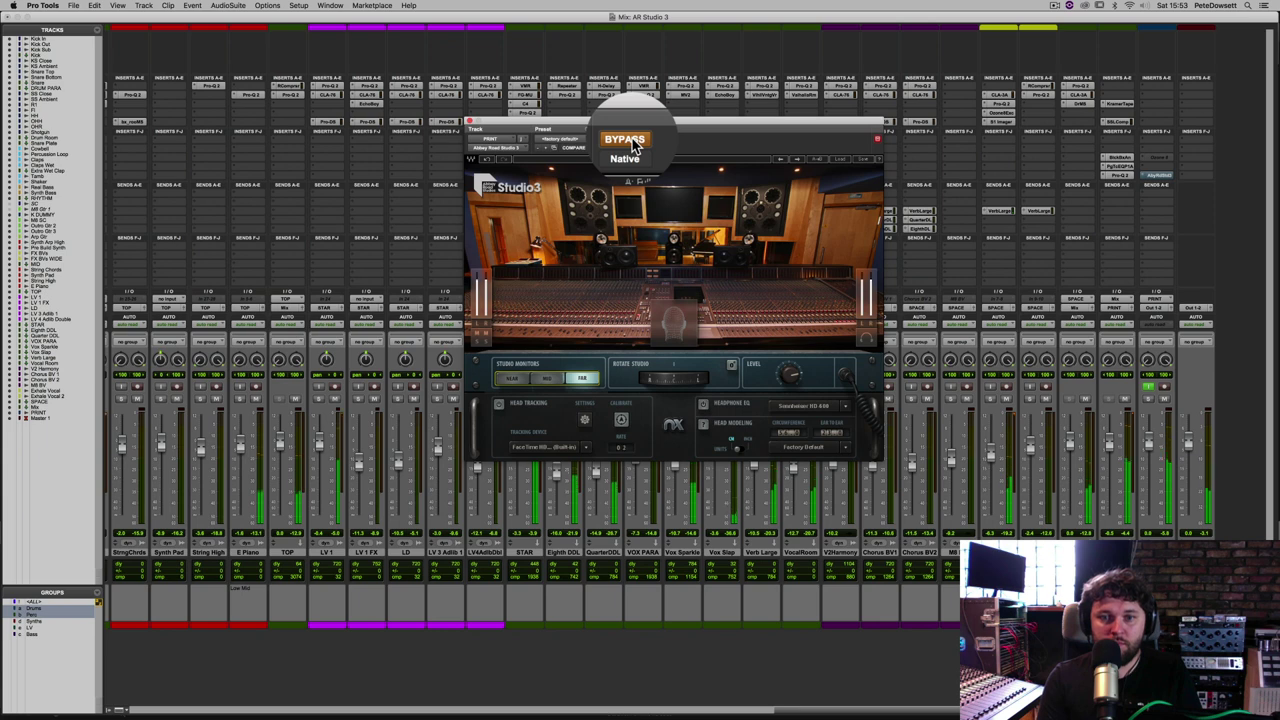
click(632, 145)
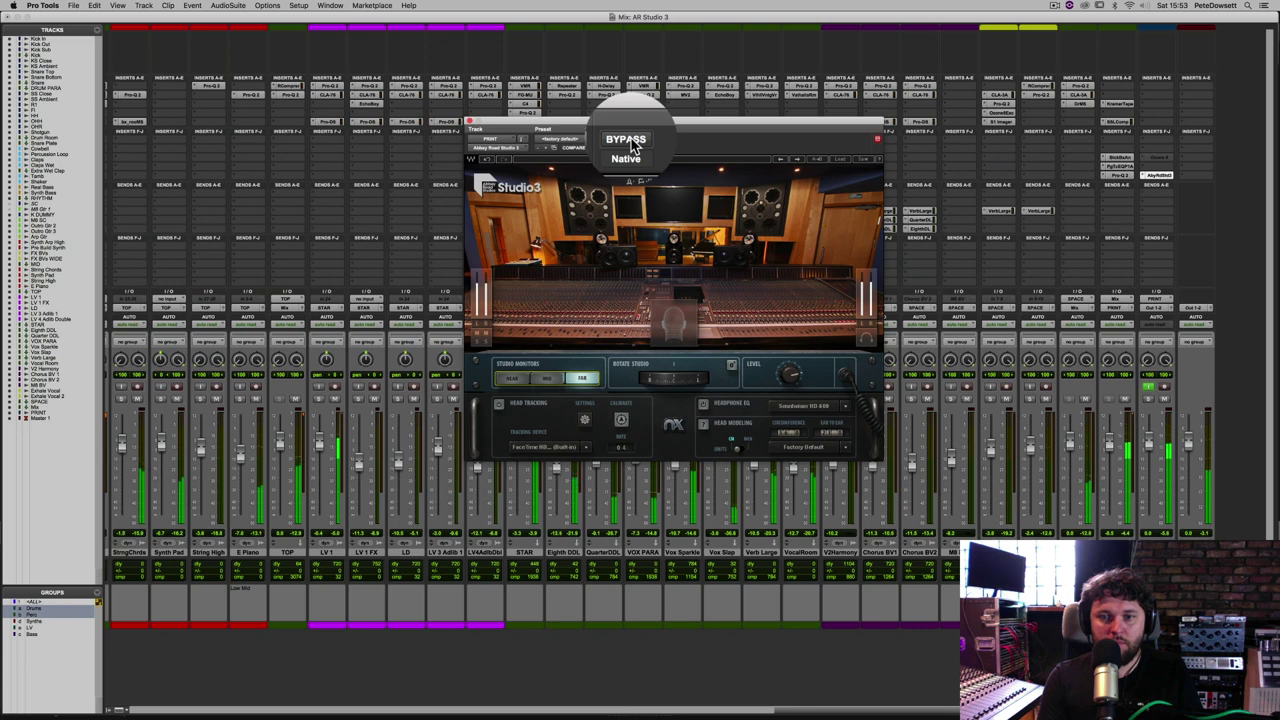
click(632, 145)
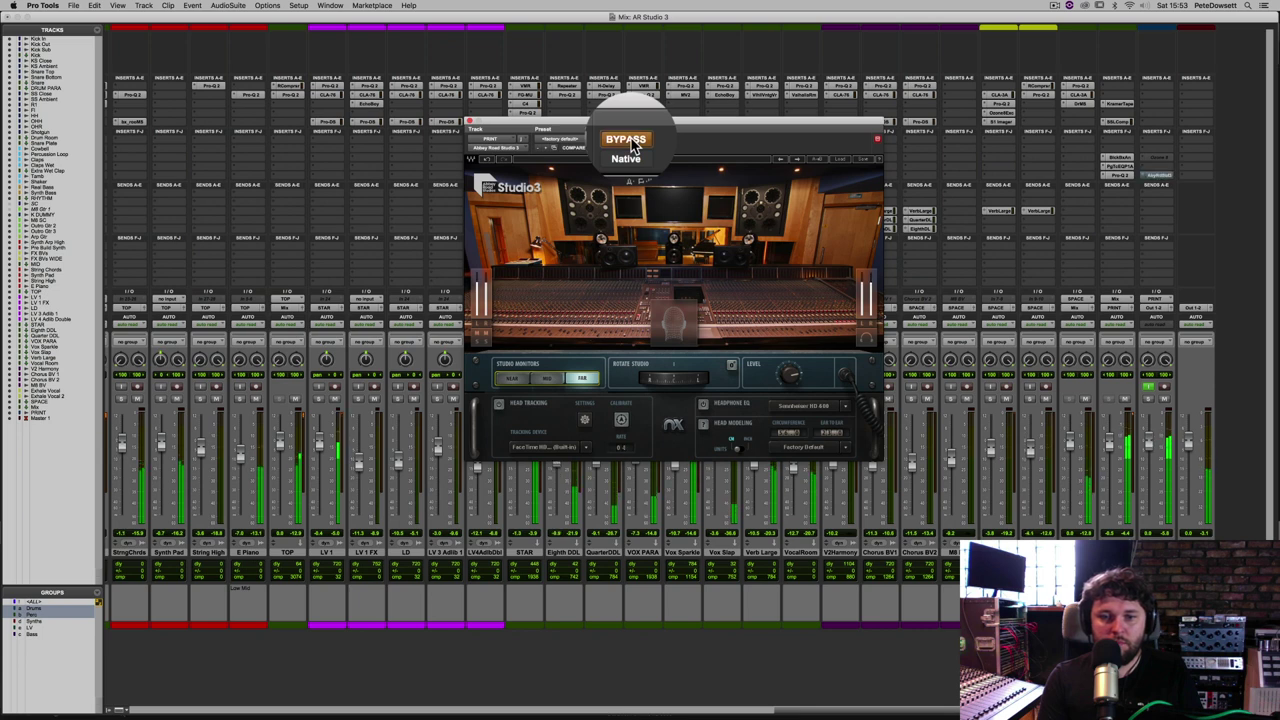
click(632, 145)
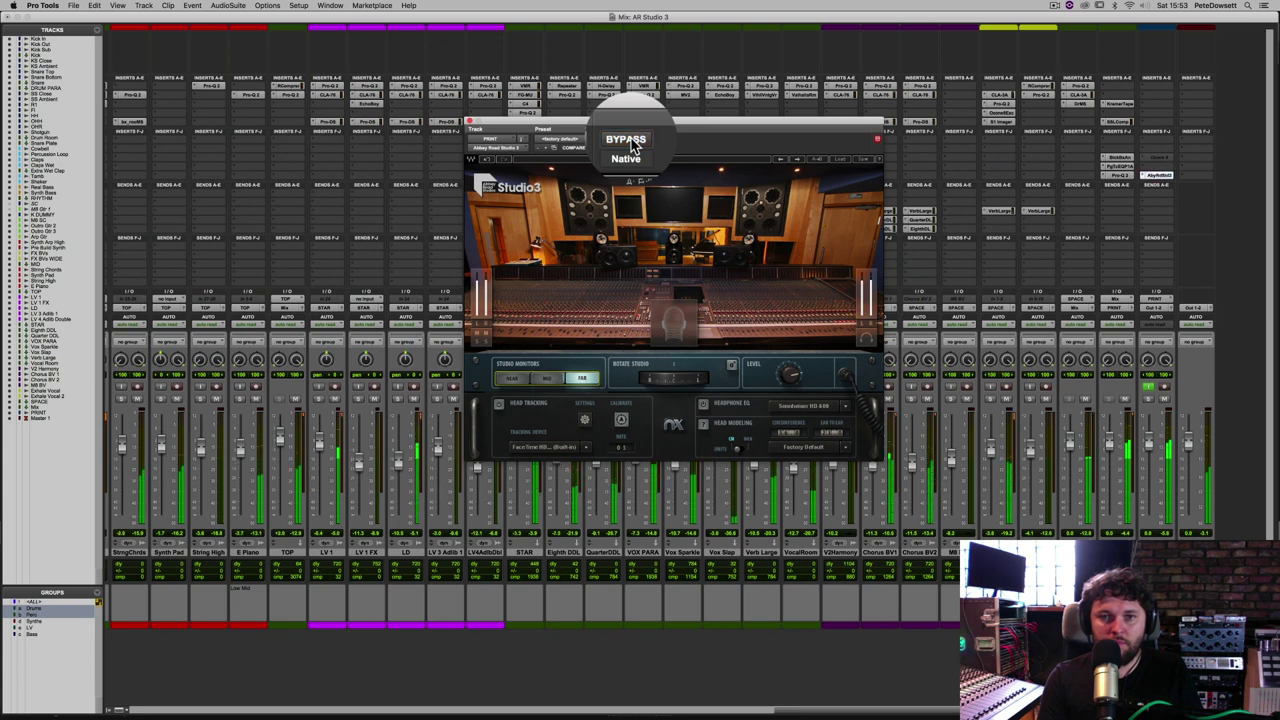
click(632, 145)
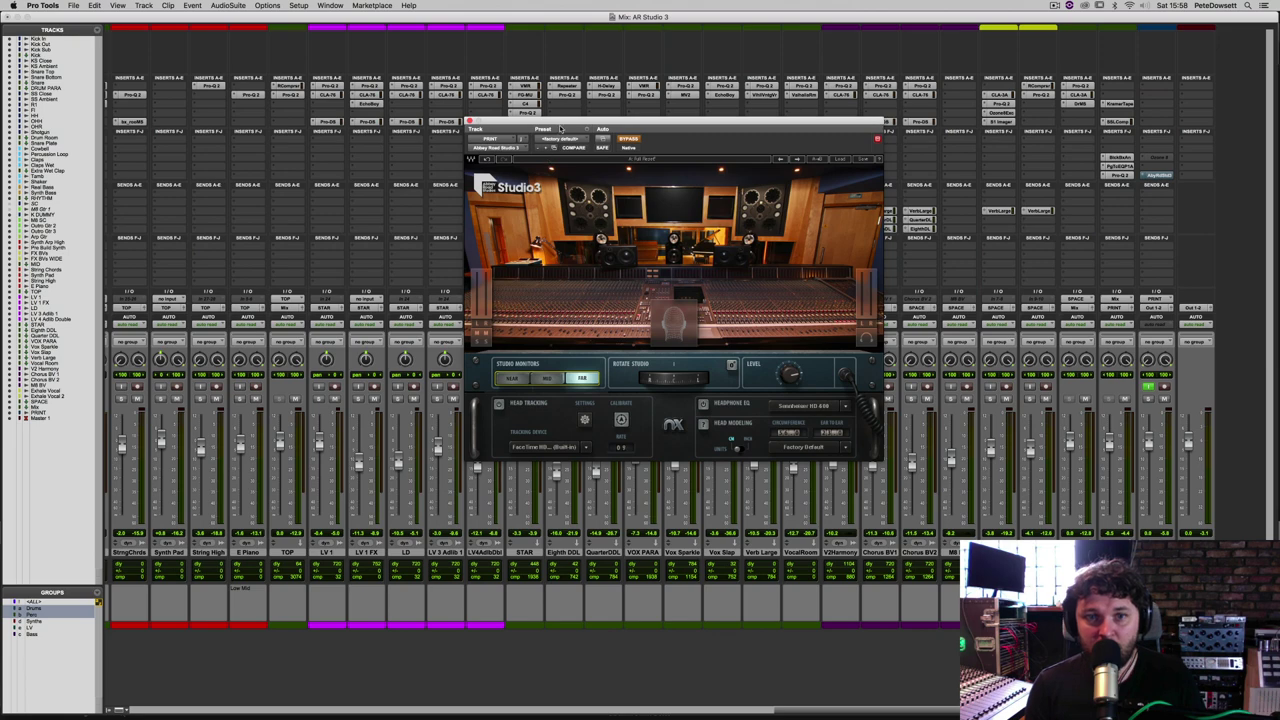
Move the Studio 3 plug-in window clear of the PRINT channel and switch the studio monitors through Near, Mid and Far
drag(561, 128, 219, 187)
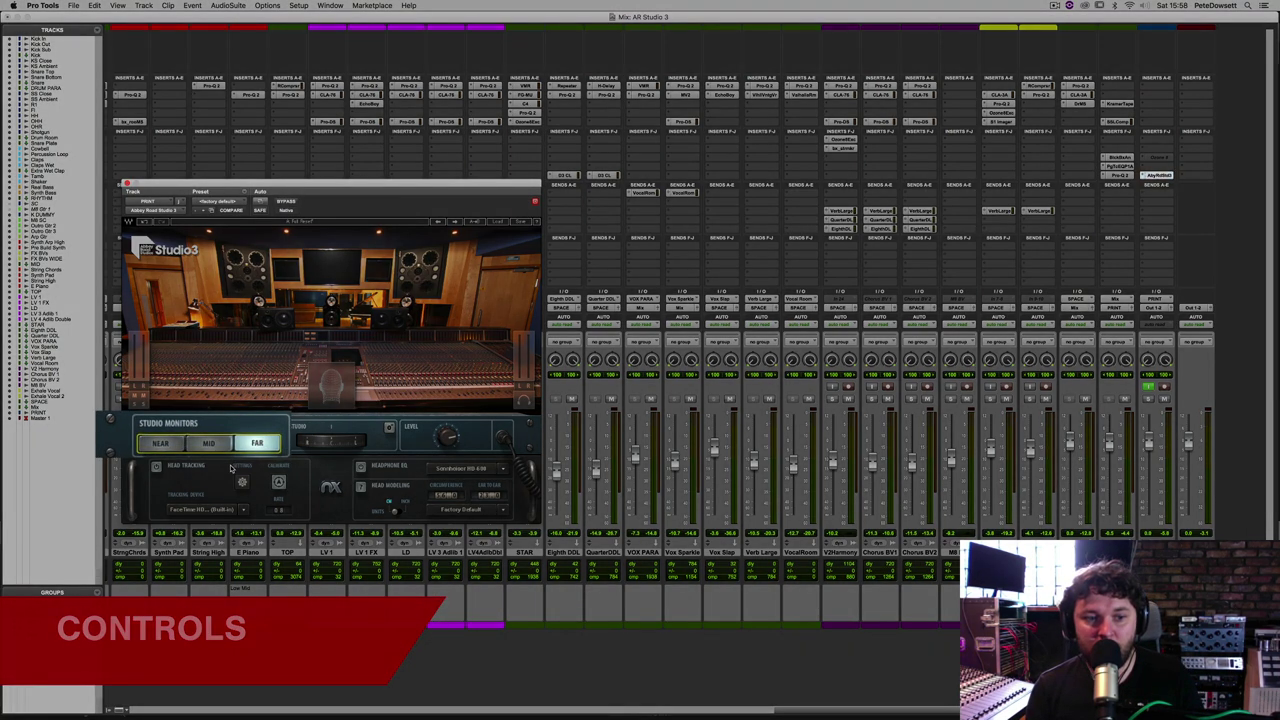
click(171, 447)
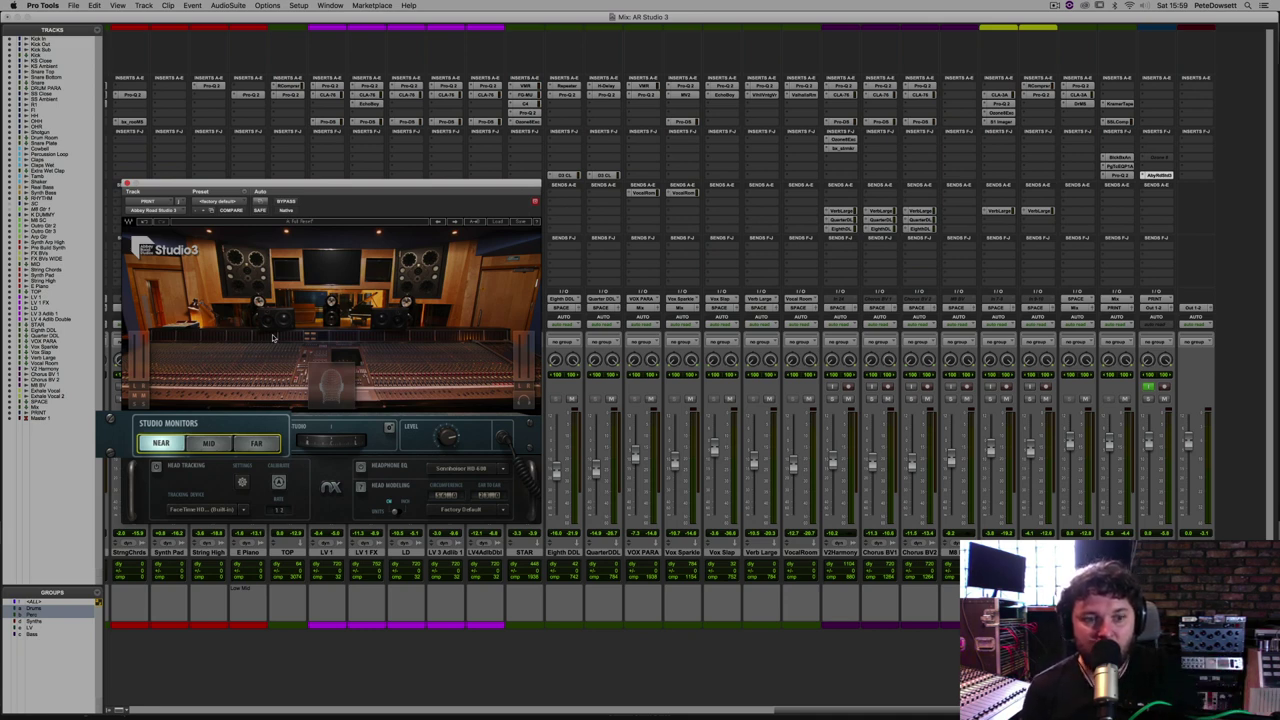
click(213, 444)
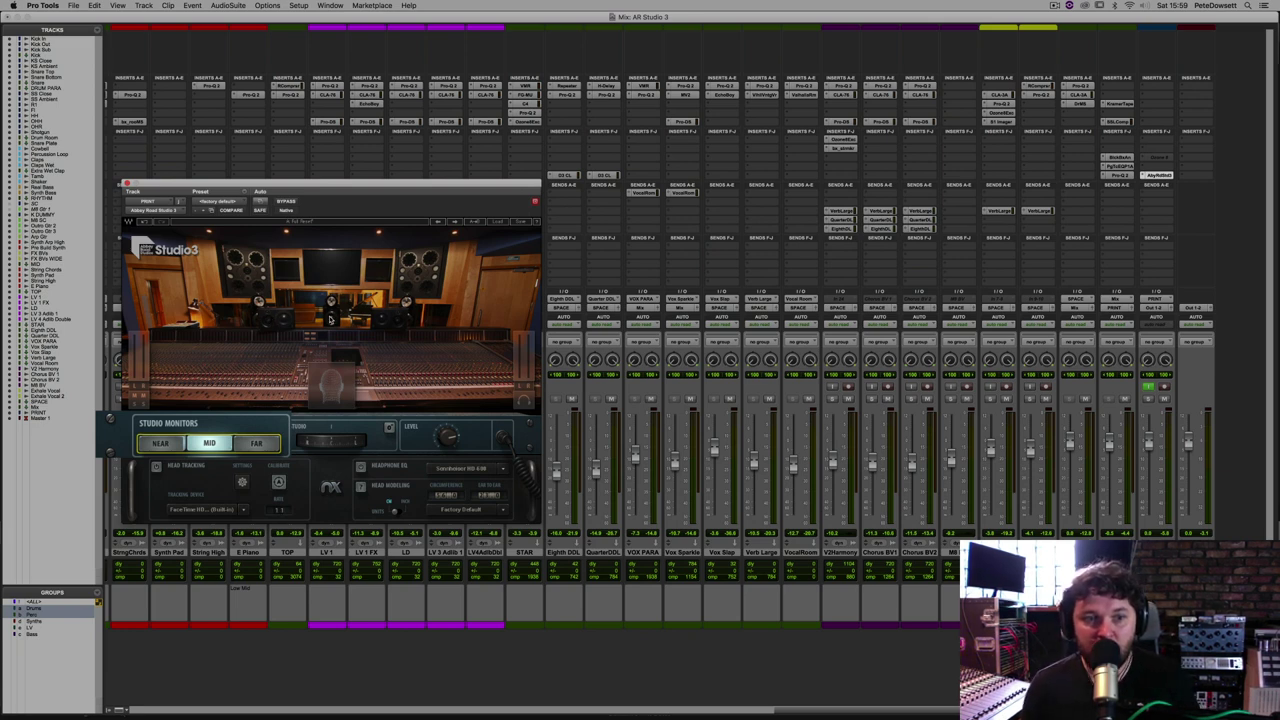
click(258, 450)
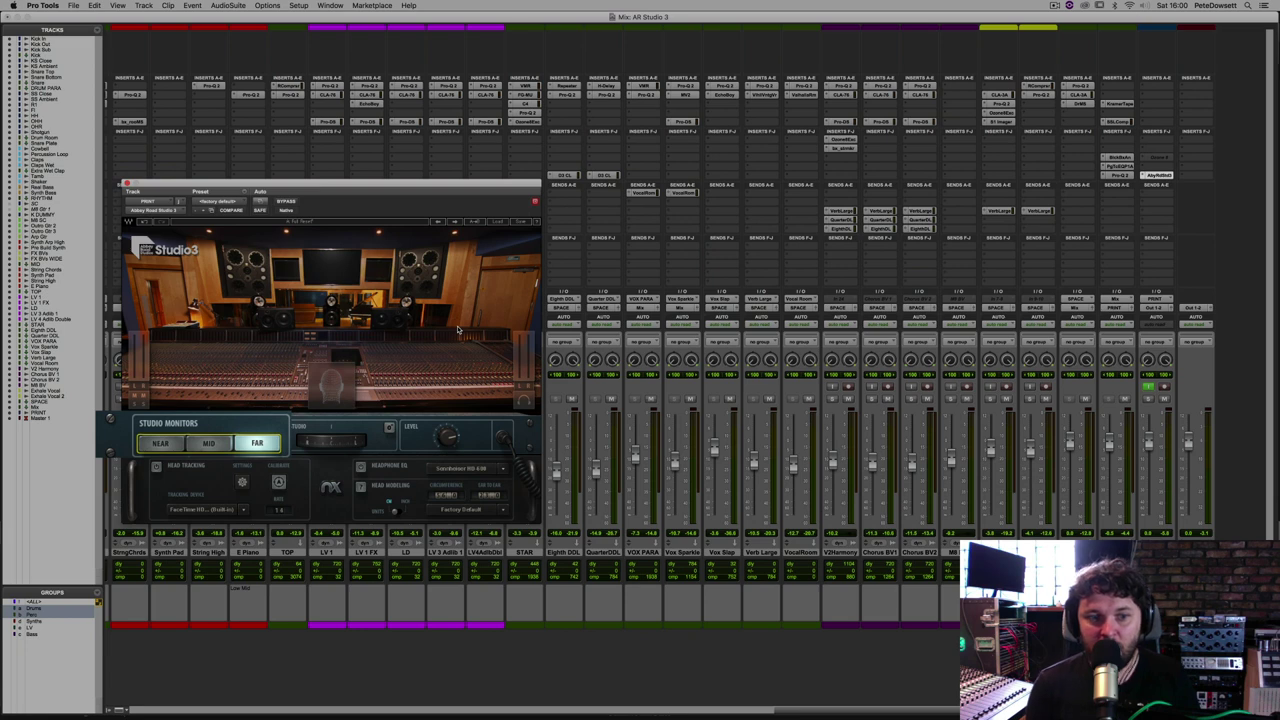
Compare the Near, Mid and Far studio monitors while the mix plays, returning to Near
click(164, 447)
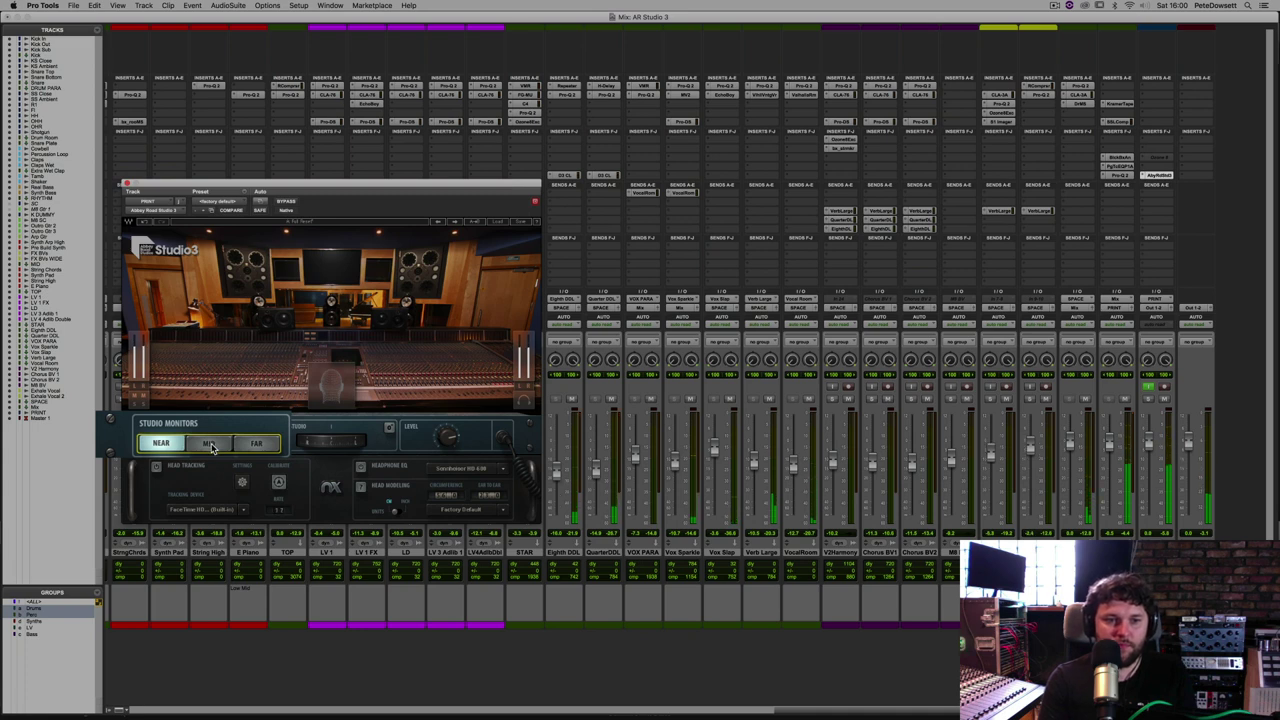
click(211, 447)
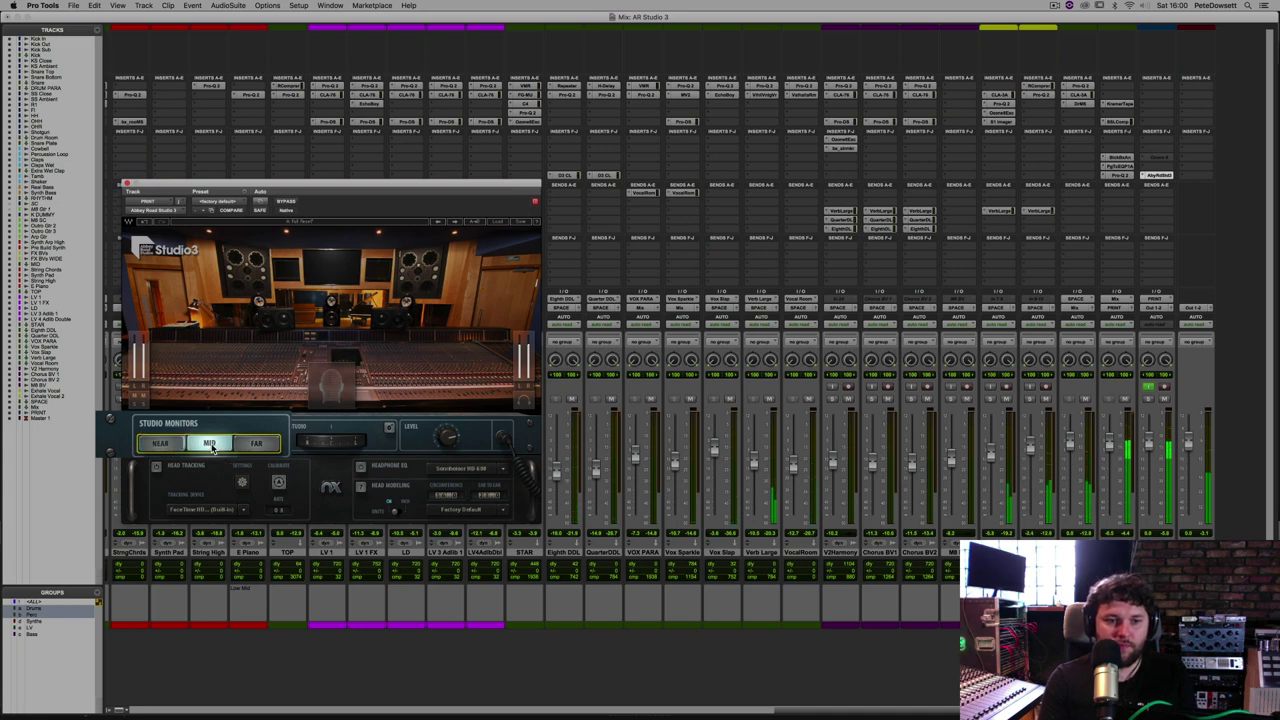
click(259, 447)
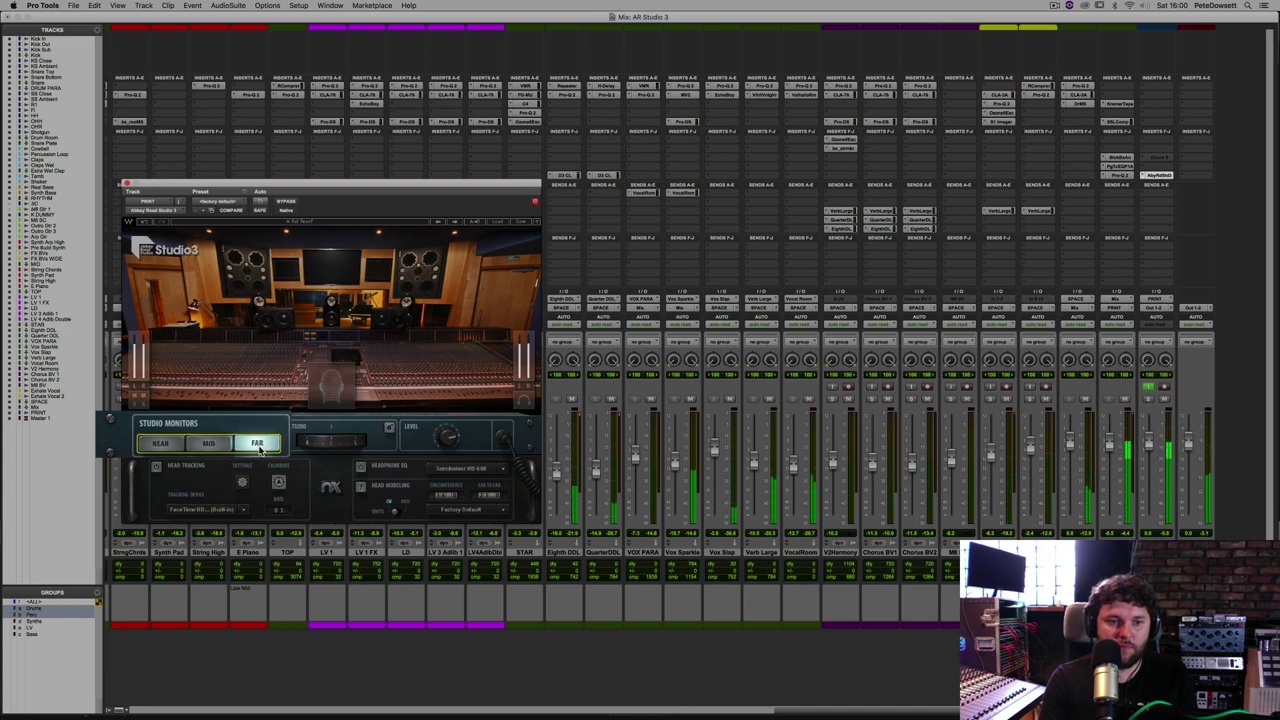
click(157, 446)
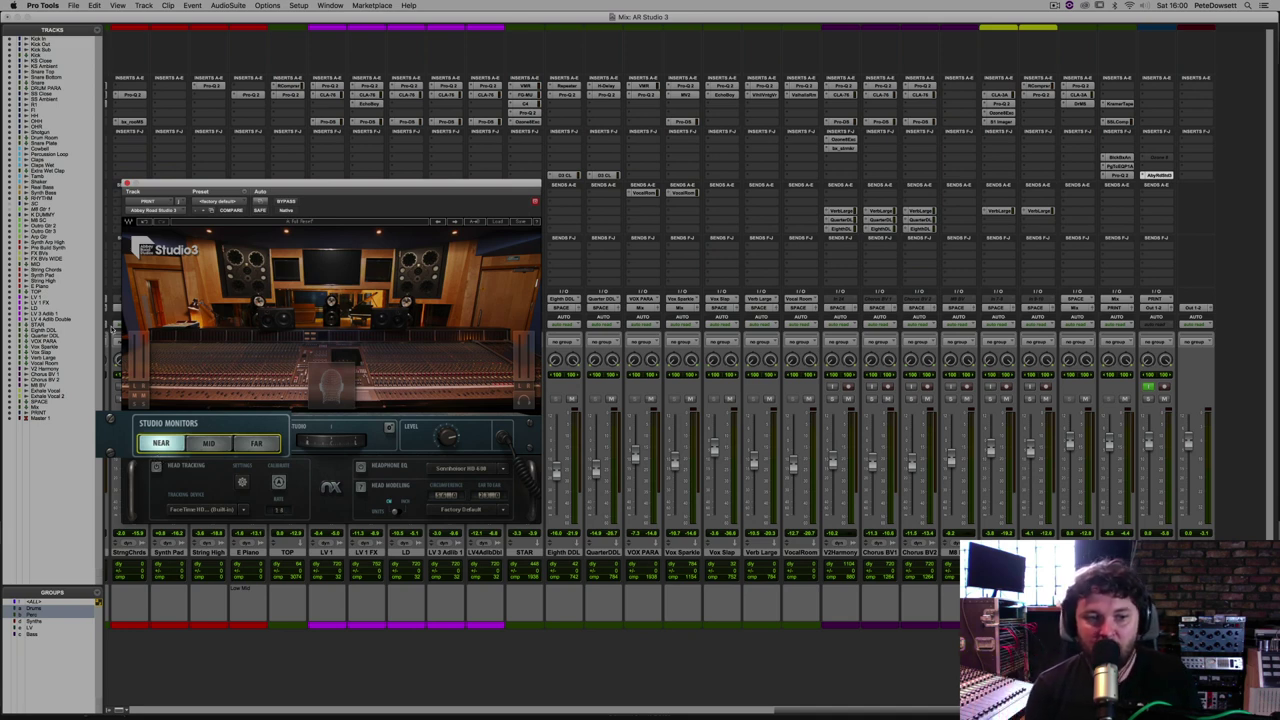
Step the studio monitors through Mid and Far once more and leave them set to Near
click(205, 448)
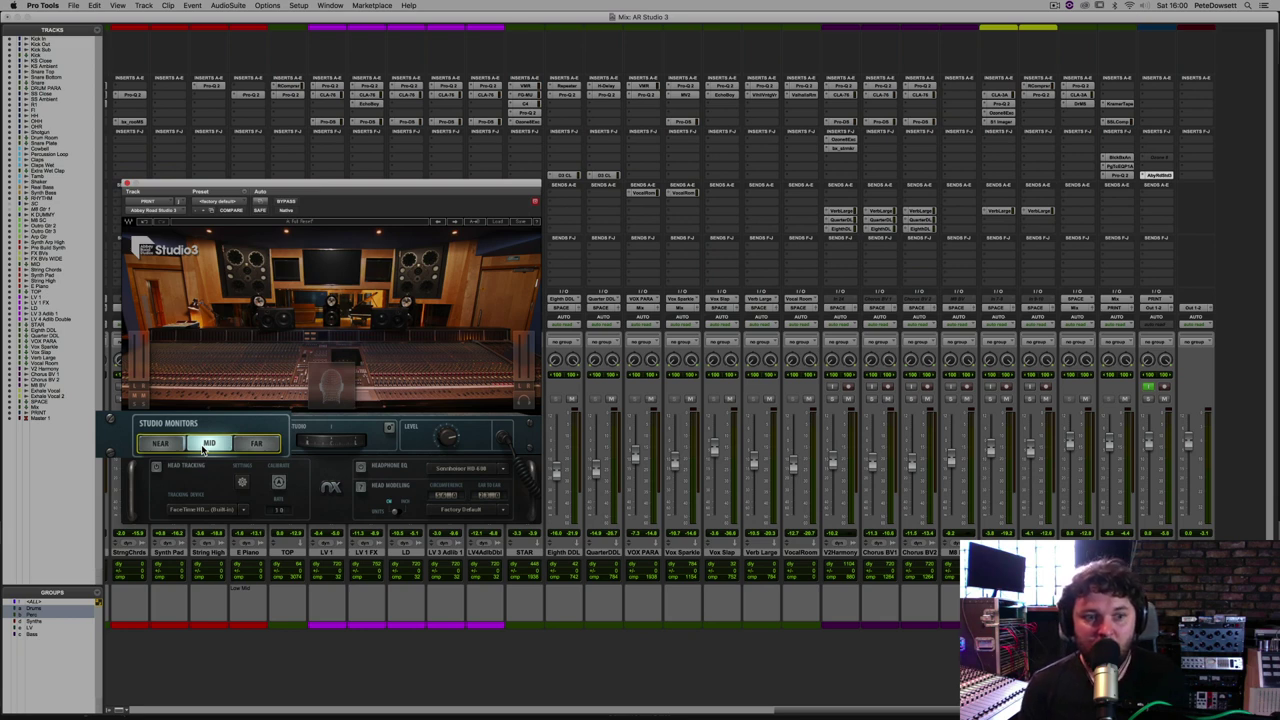
click(252, 453)
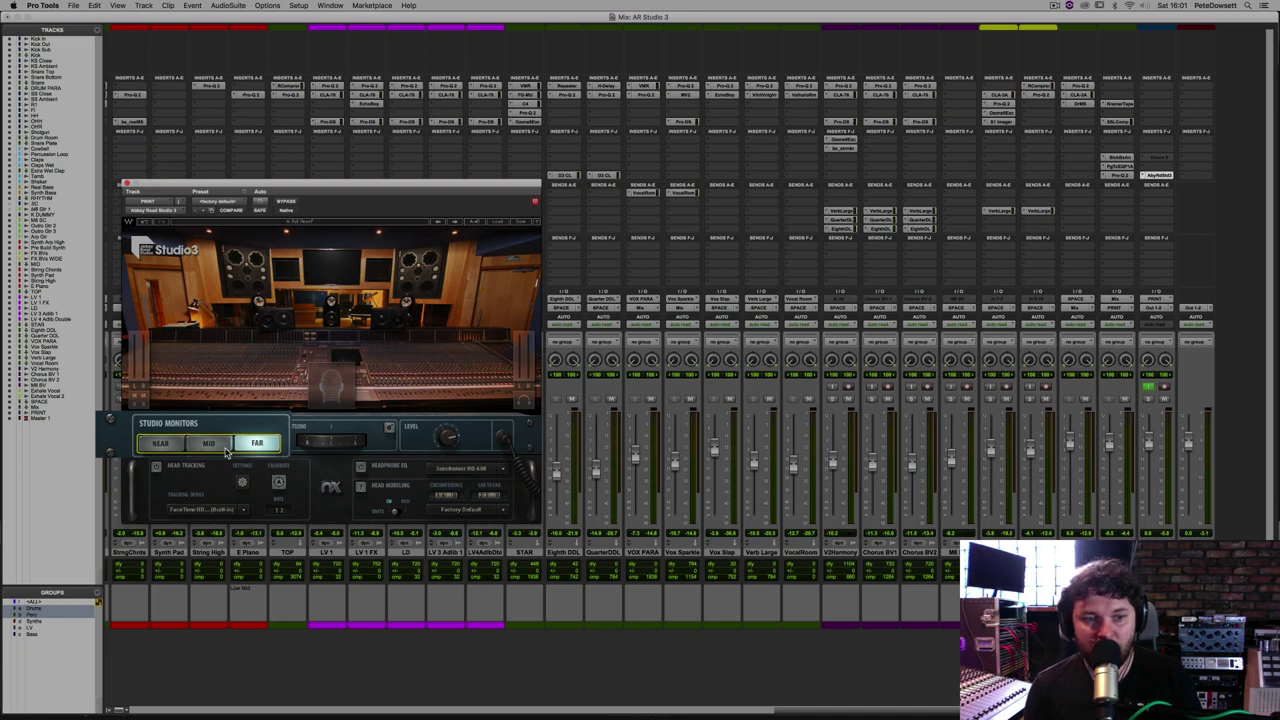
click(180, 443)
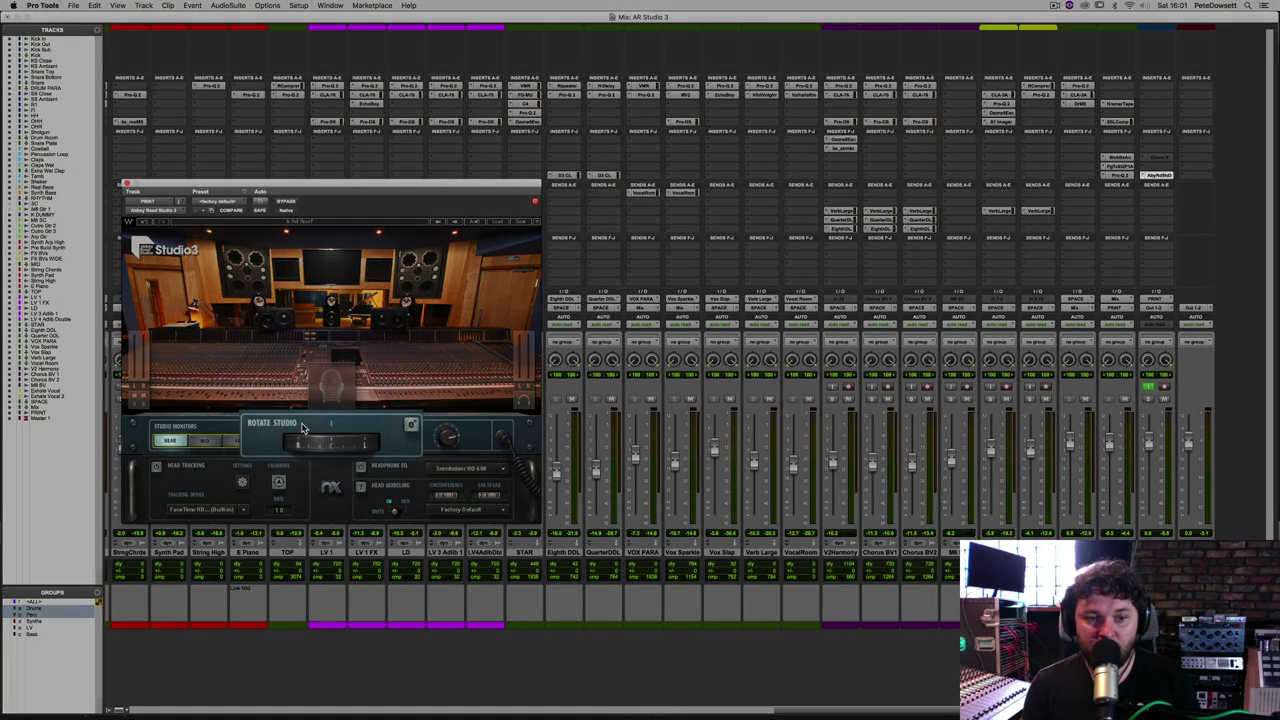
Rotate the studio perspective in both directions while listening, and reset the rotation to the front-facing position
drag(338, 441, 374, 447)
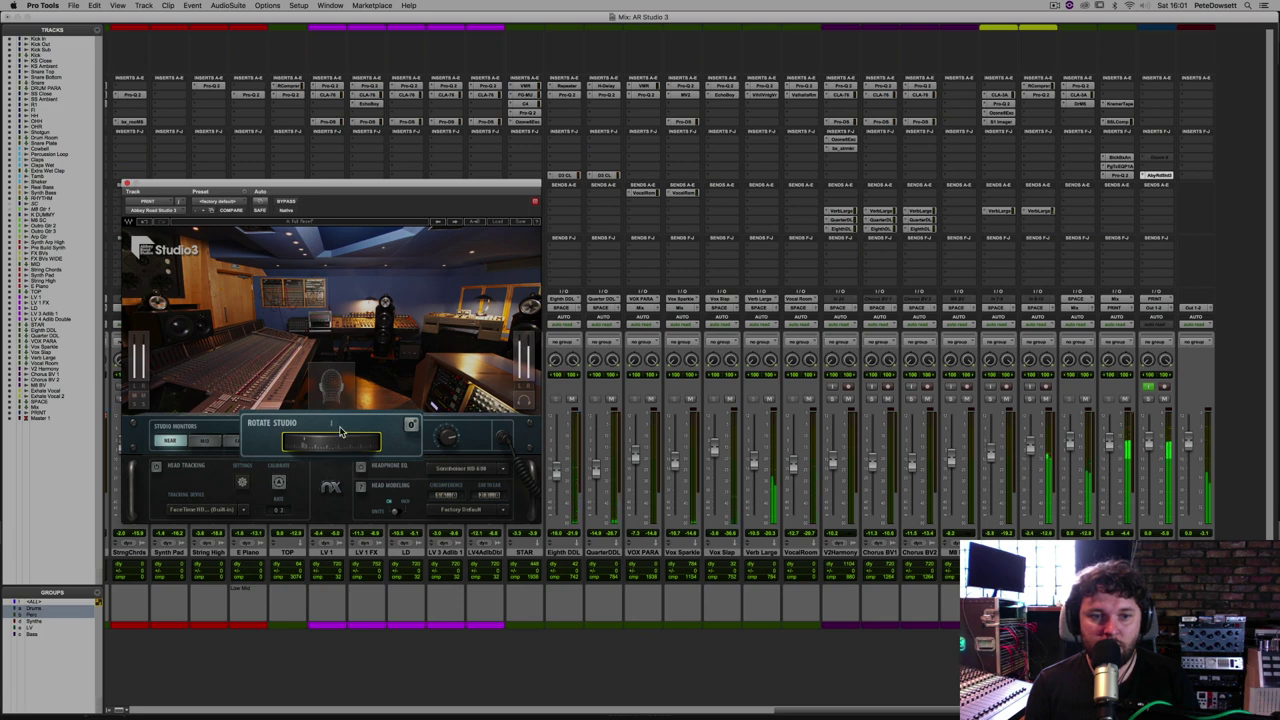
drag(342, 445, 312, 445)
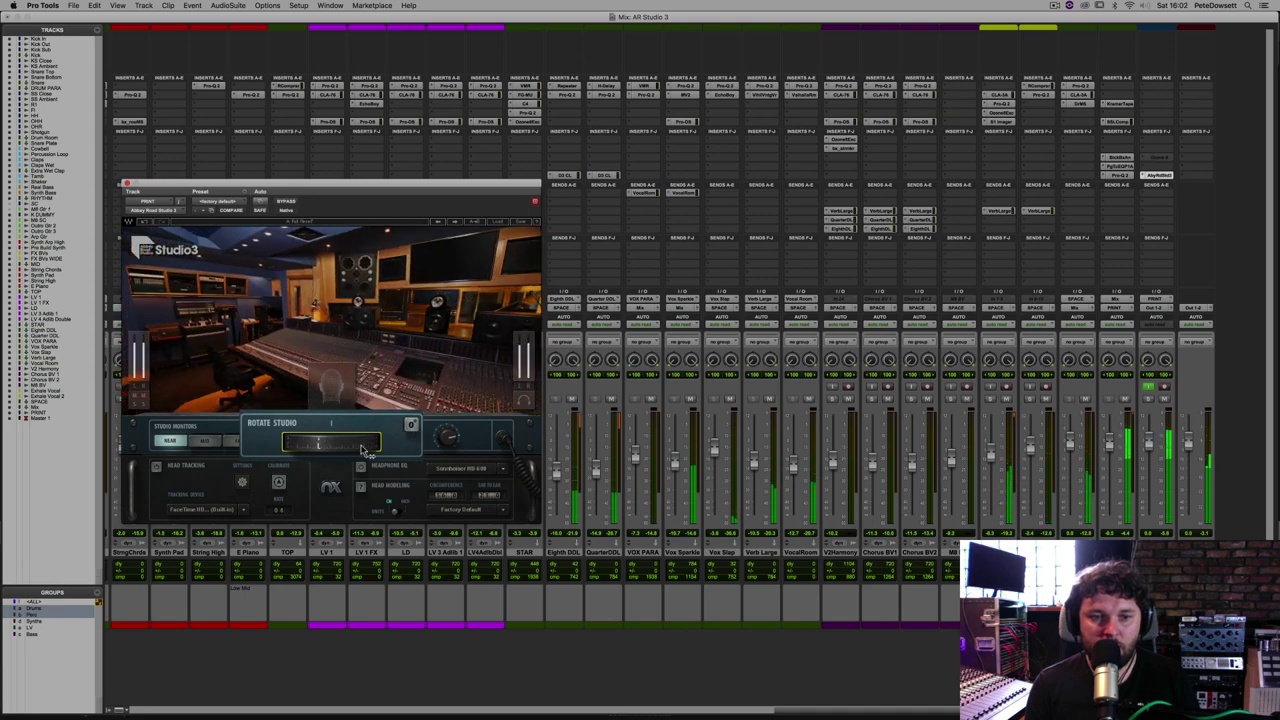
click(410, 430)
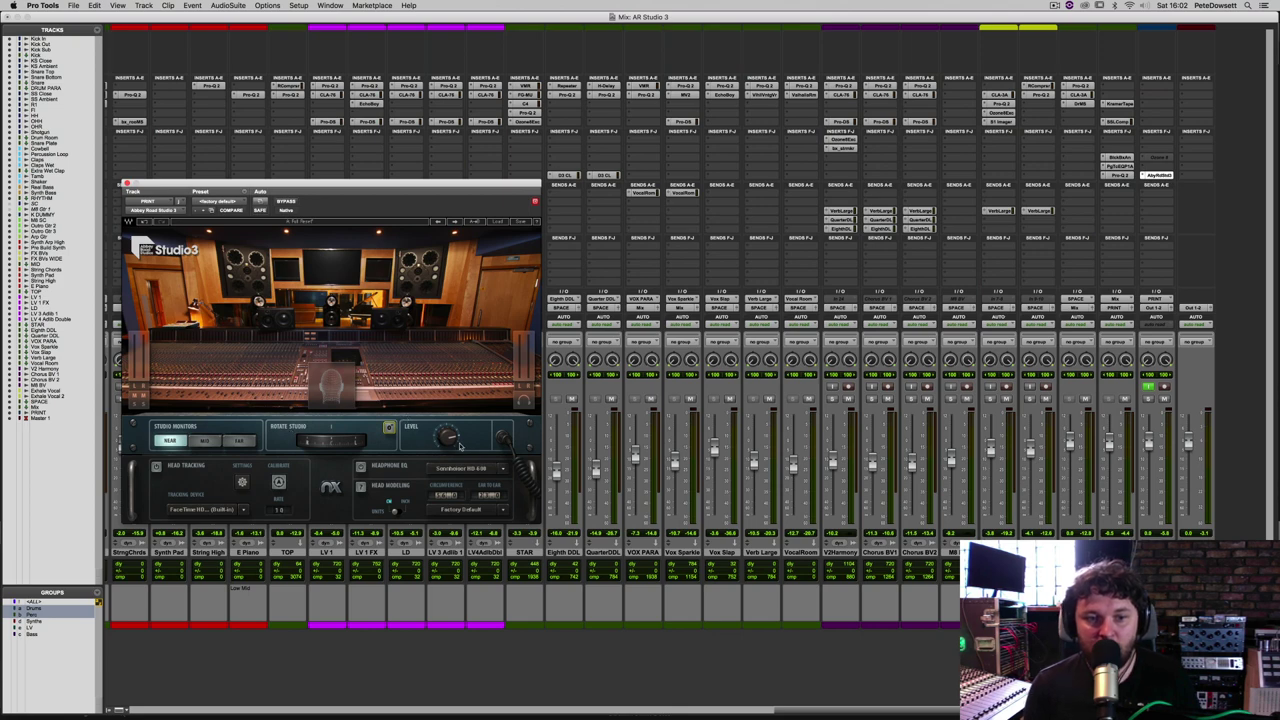
mouse_move(450, 443)
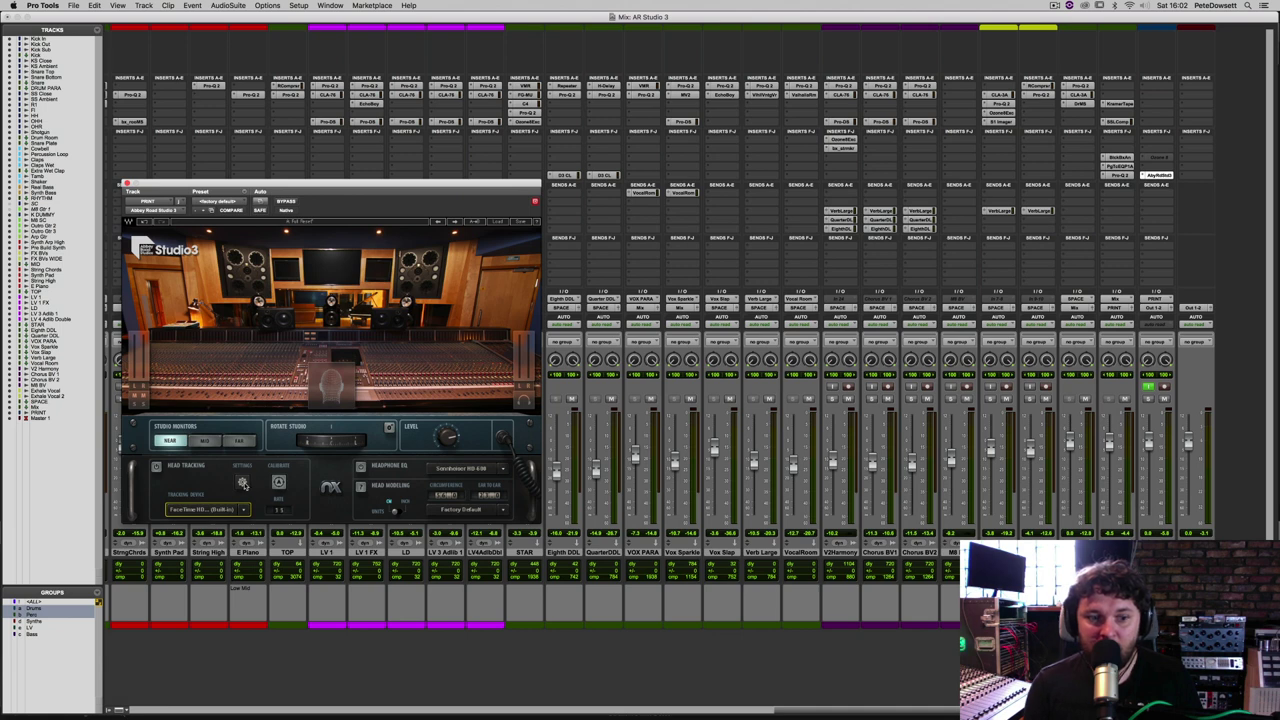
Open the head tracker settings and enable Head Tracking in the plug-in, ignoring the tracker's crash report
click(242, 483)
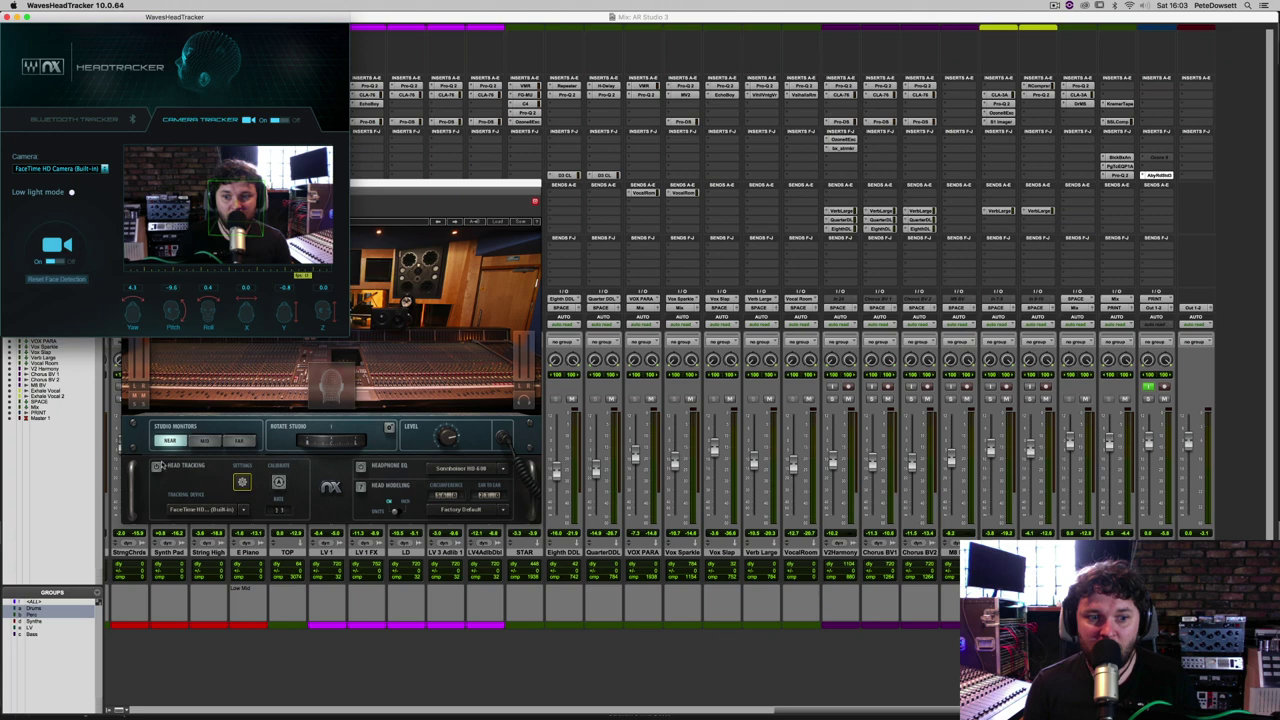
click(158, 467)
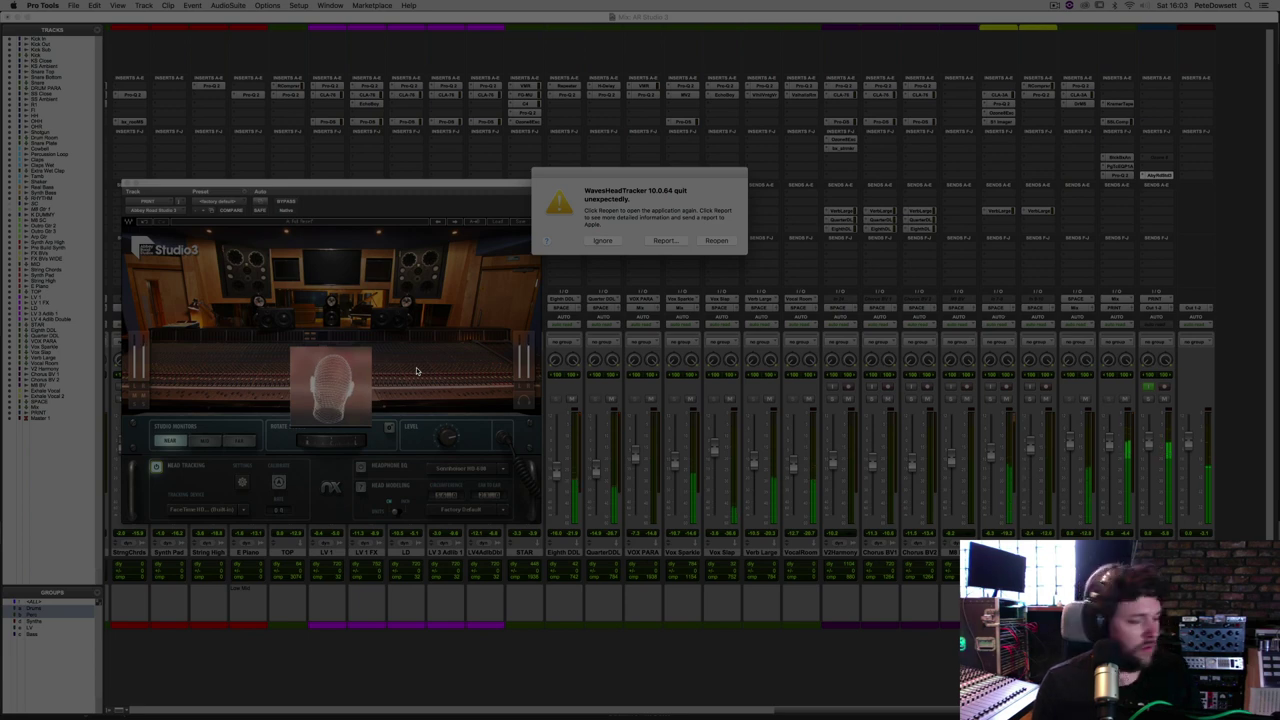
click(603, 240)
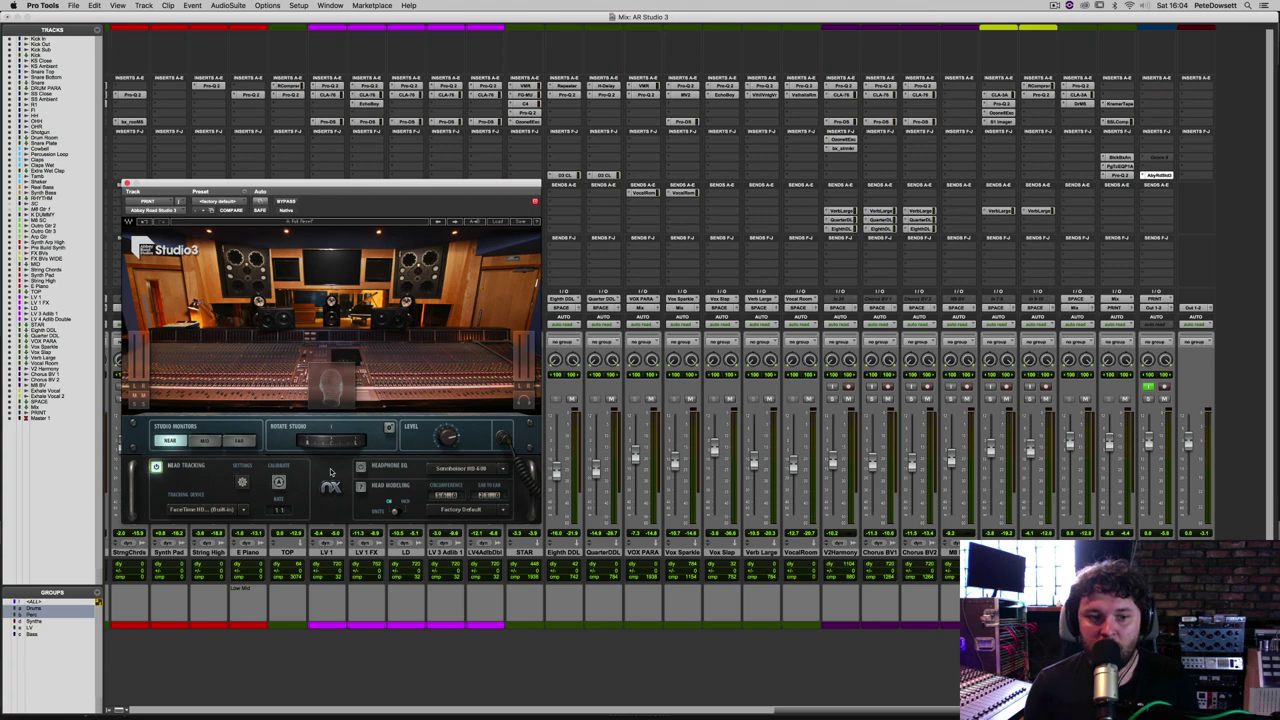
Enable Headphone EQ with the Sennheiser HD-600 profile and look through the other supported headphone models
click(361, 467)
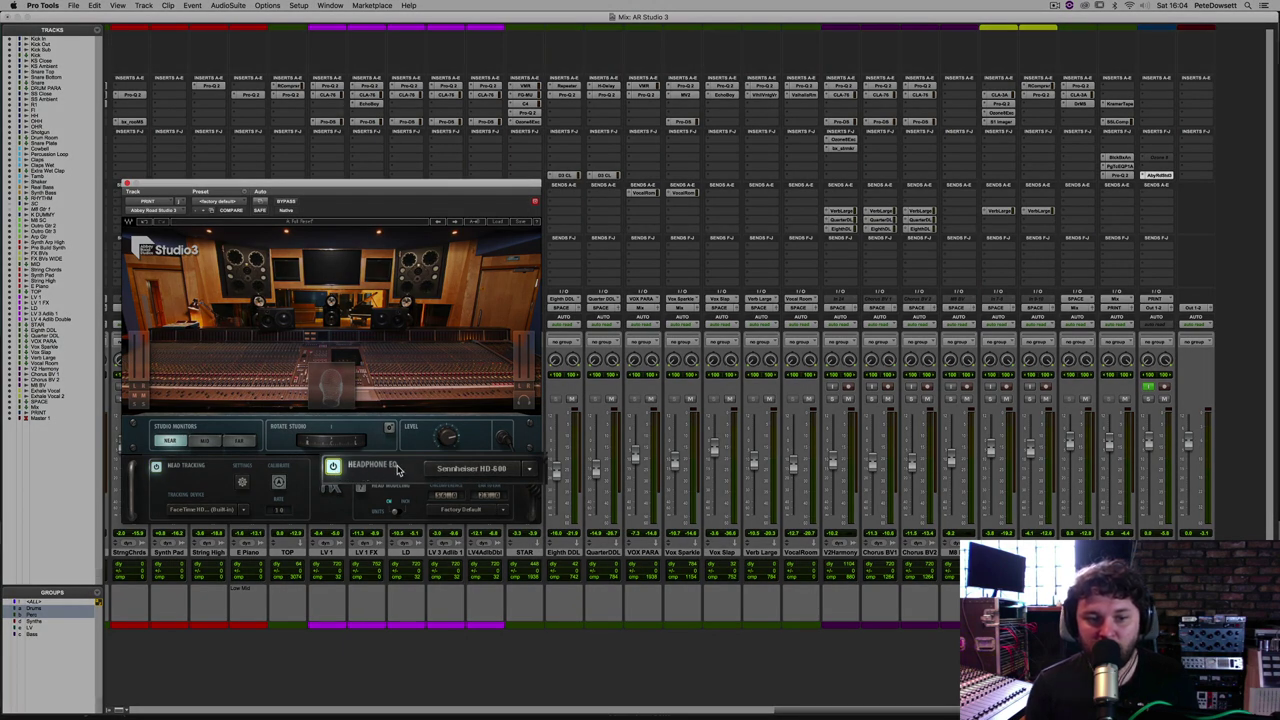
click(451, 471)
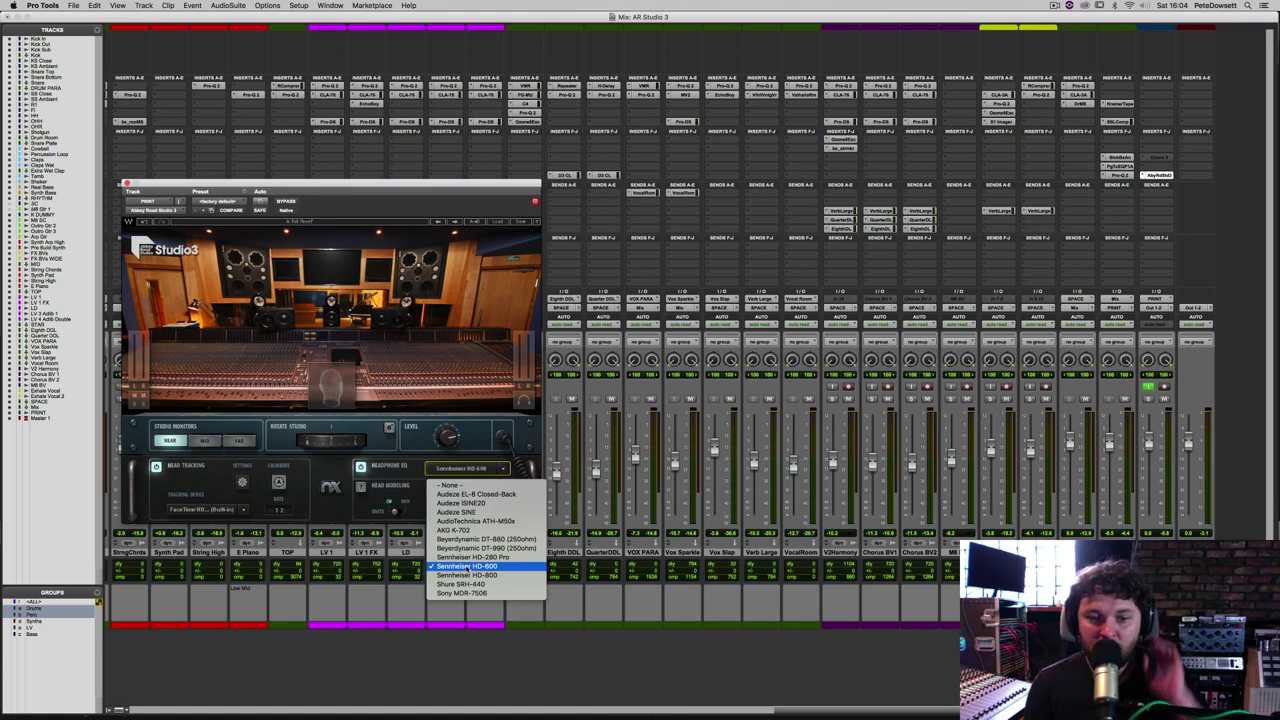
click(466, 567)
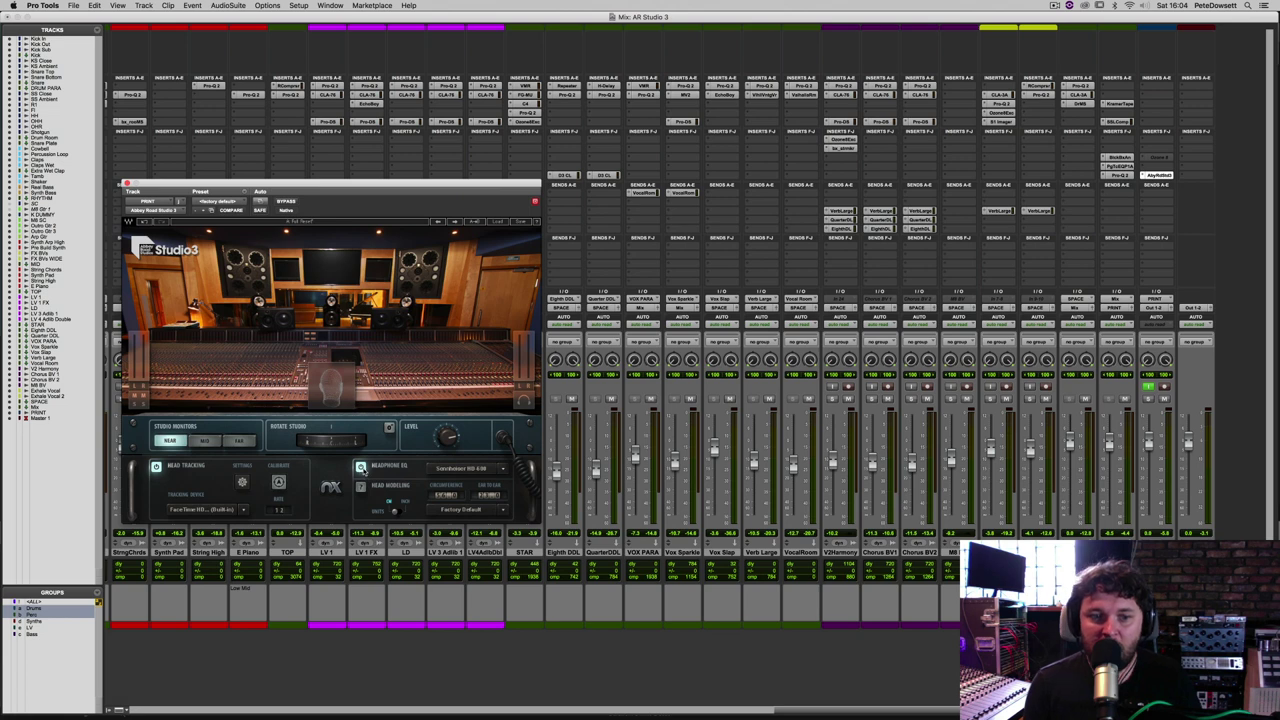
click(436, 472)
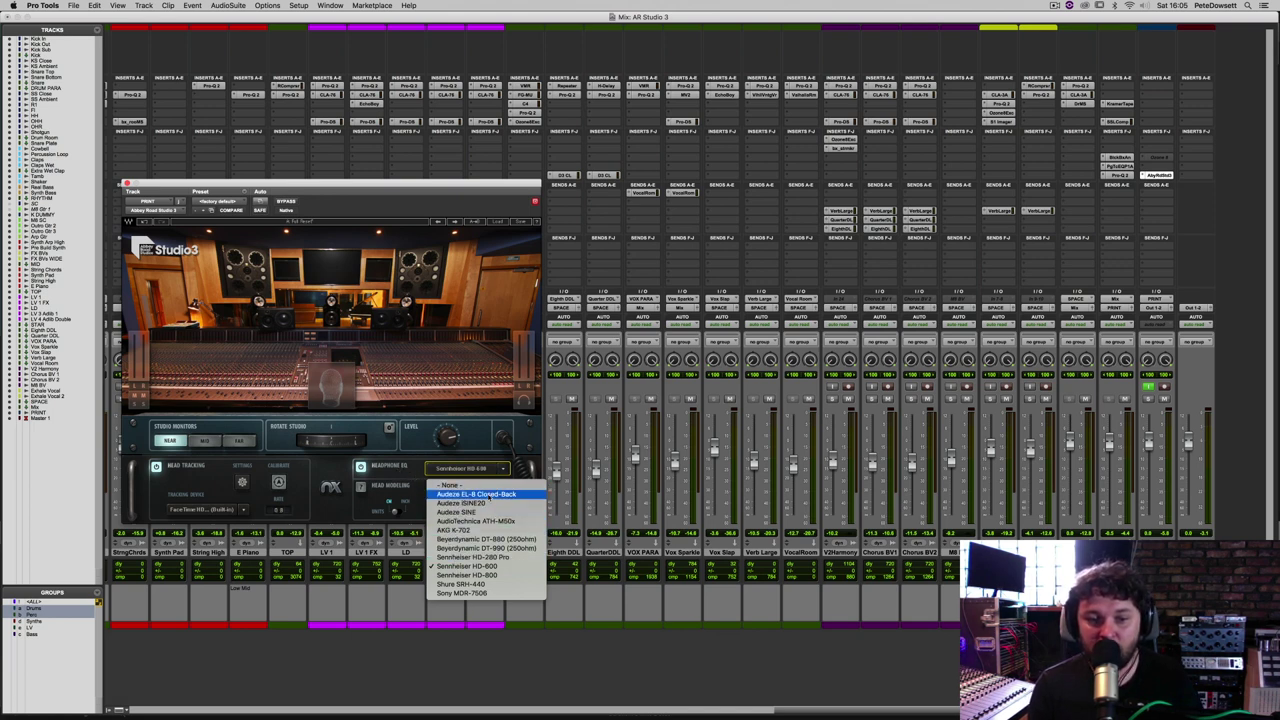
click(392, 478)
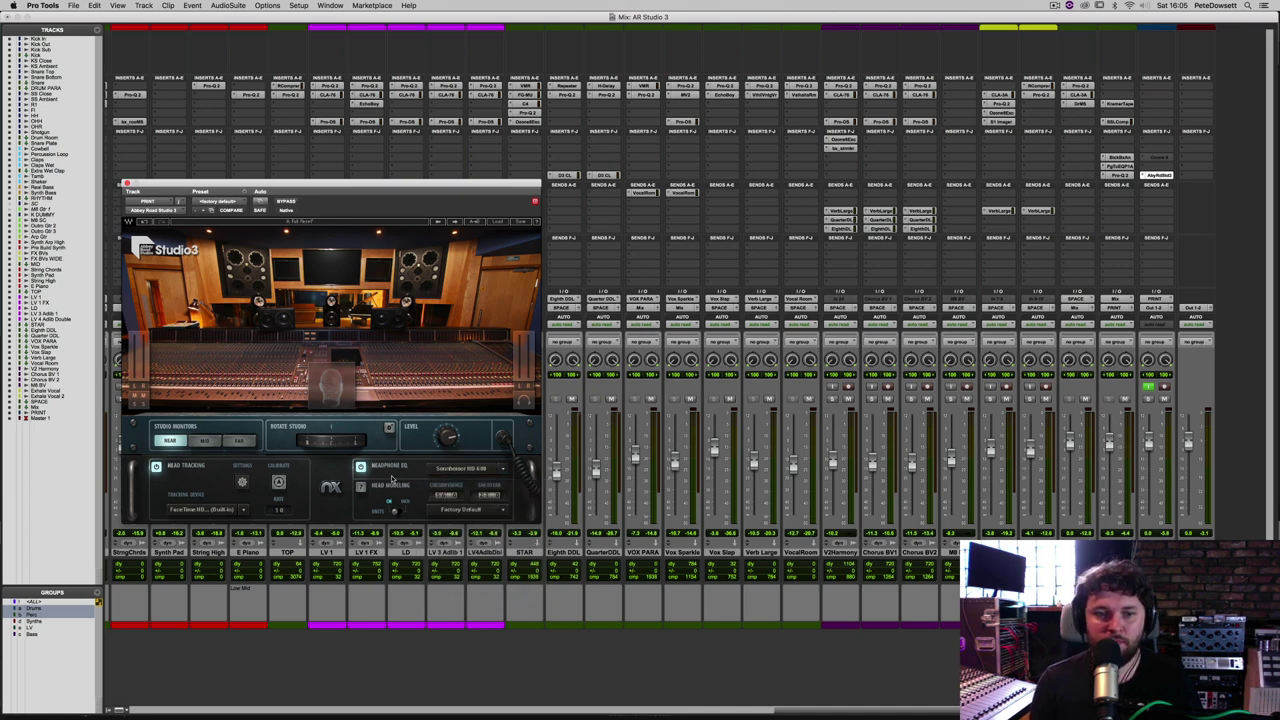
Toggle Headphone EQ off and on repeatedly during playback to compare its effect, leaving it enabled
click(361, 467)
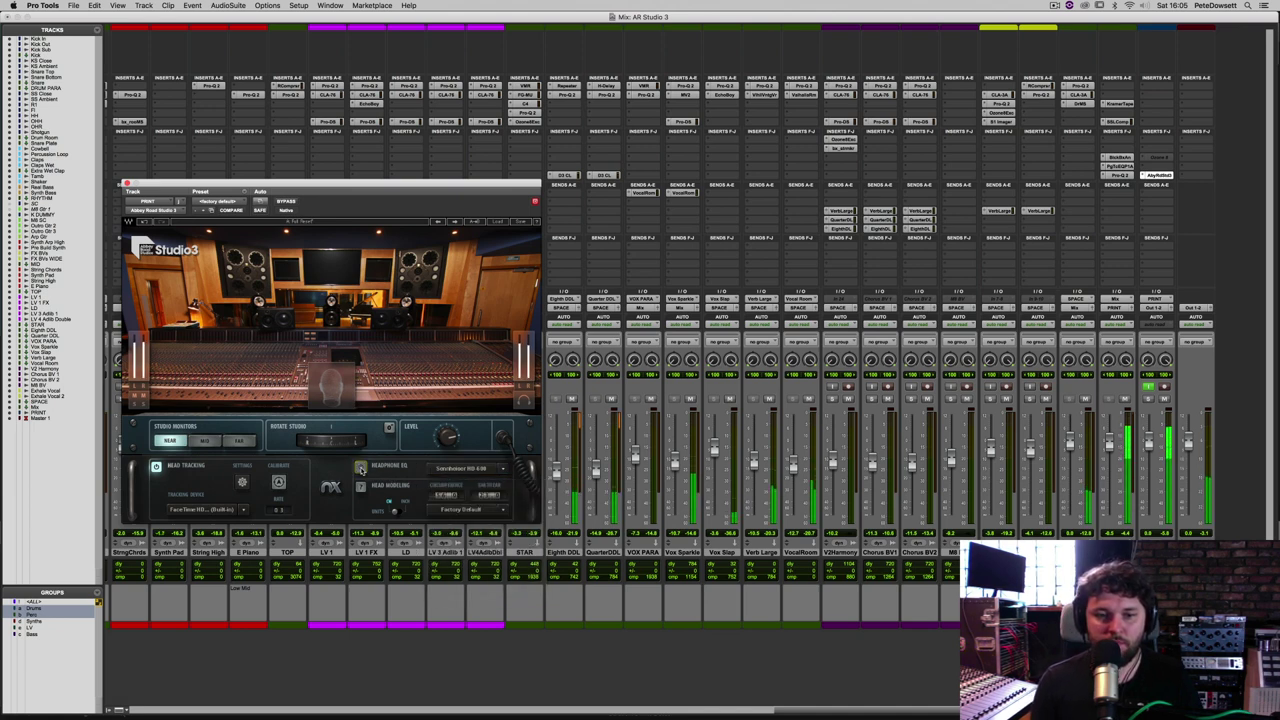
click(361, 467)
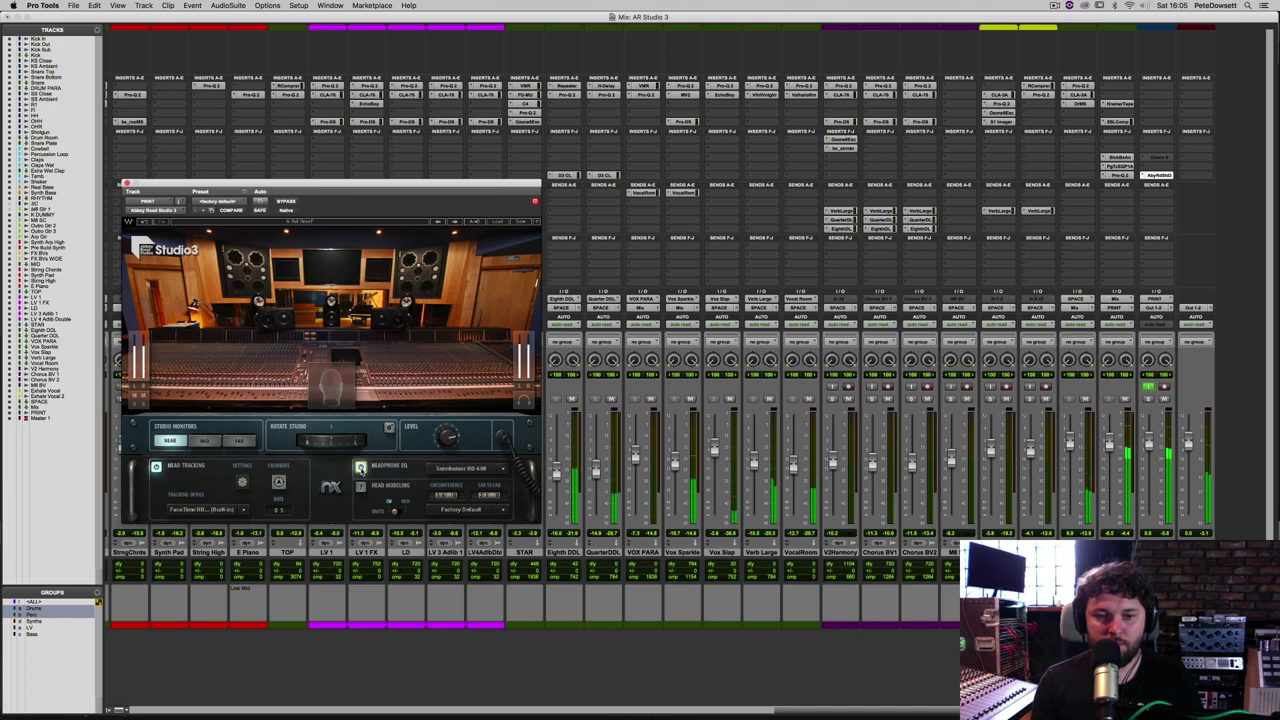
click(361, 467)
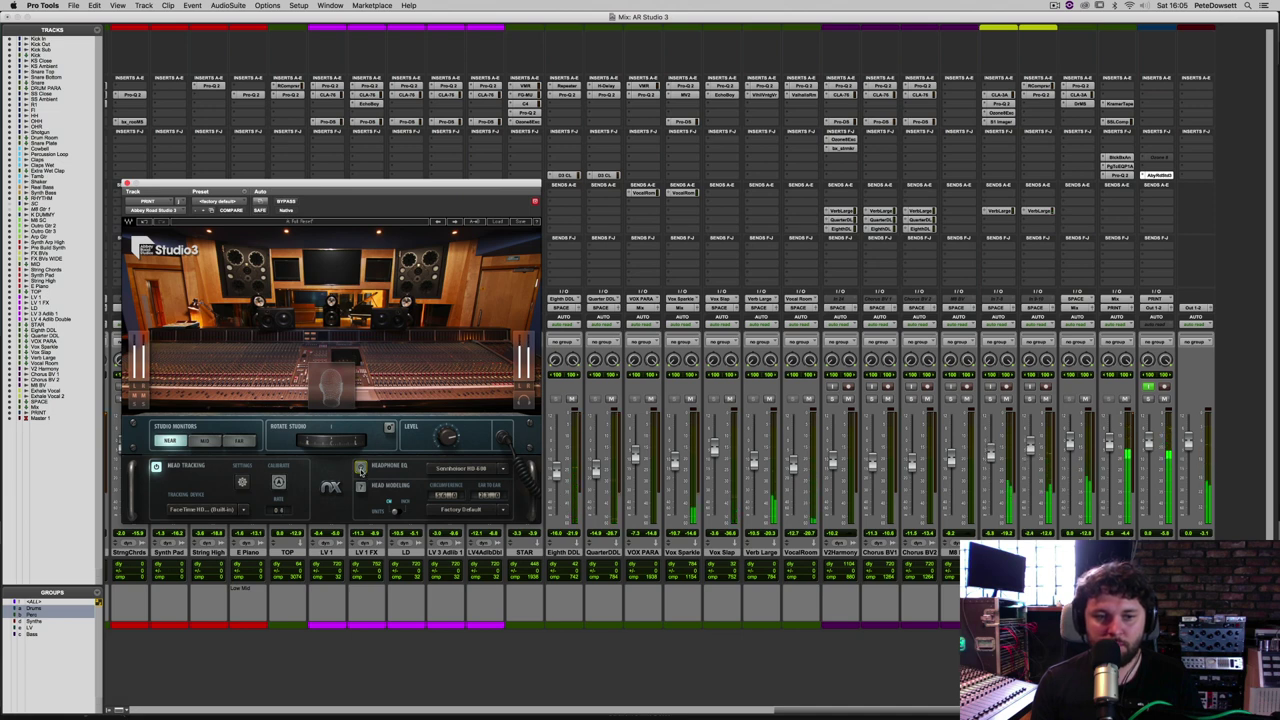
click(361, 467)
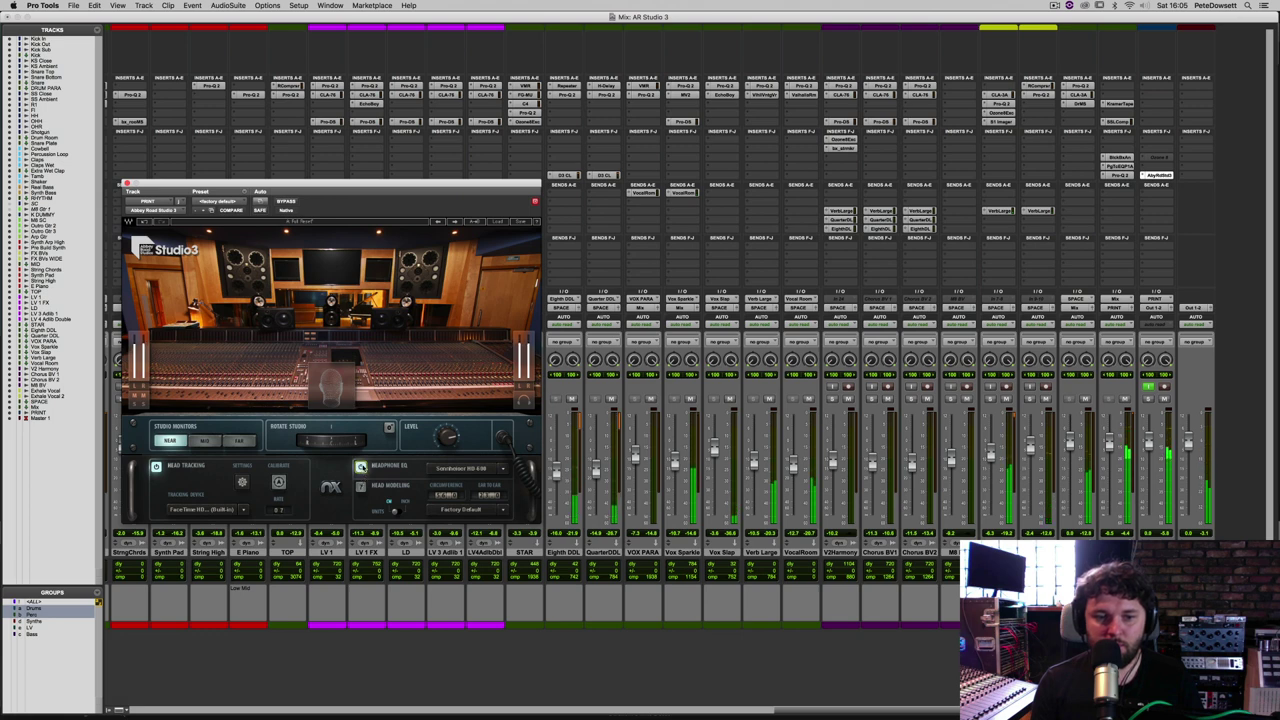
Compare the mix with Headphone EQ off and on once more, and bring up the Head Modeling help
click(361, 467)
click(361, 467)
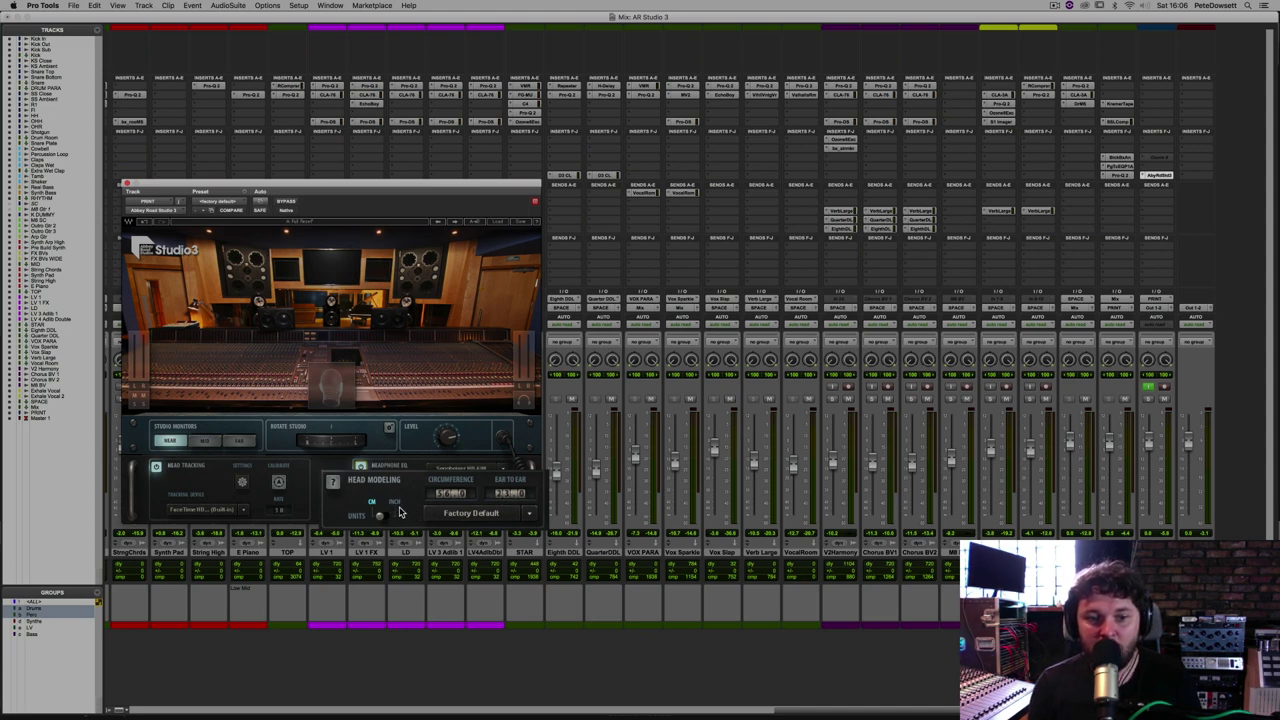
click(336, 484)
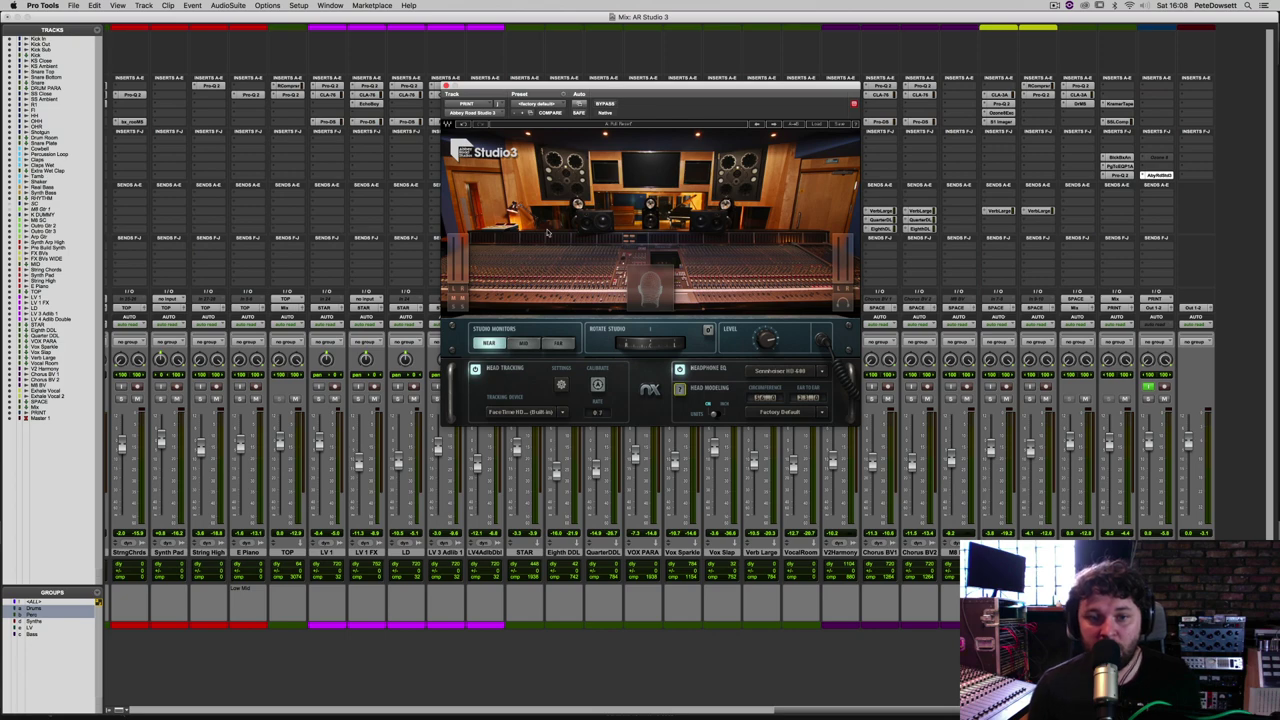
Turn off Head Tracking and close the Abbey Road Studio 3 plug-in
click(475, 371)
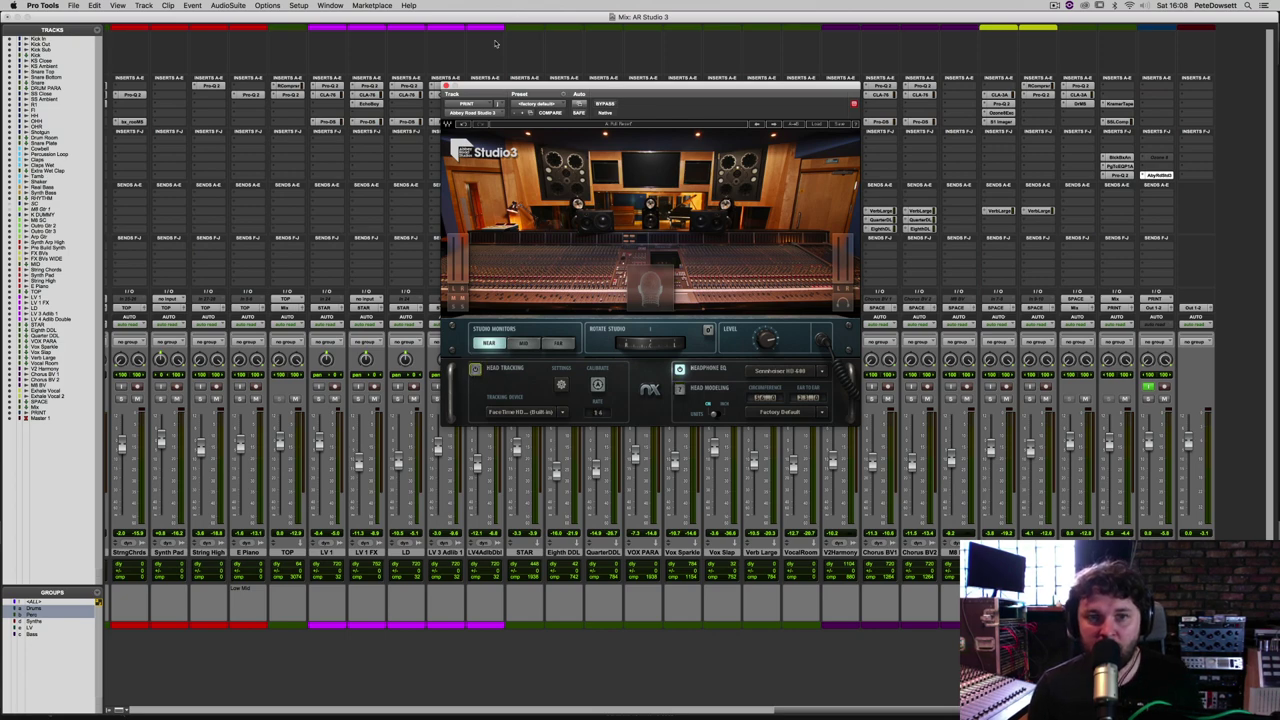
click(447, 87)
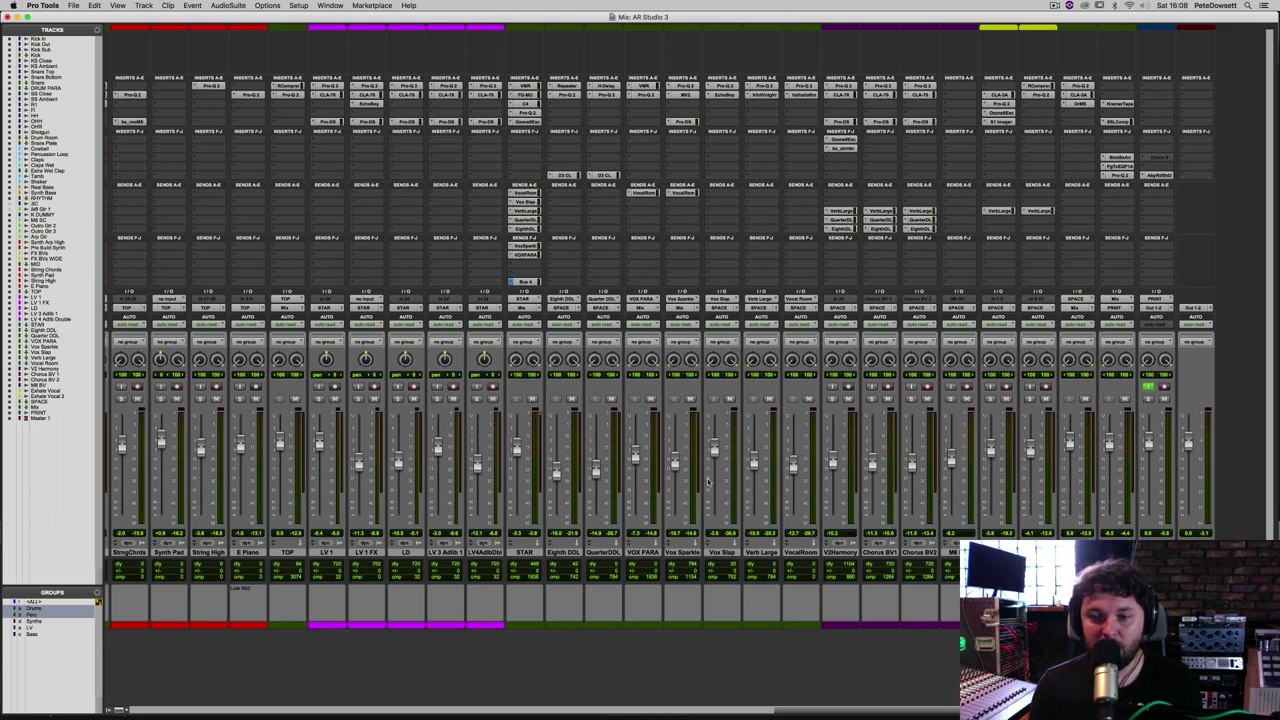
Play back the mix and inspect the DrMS spatial processor on the SPACE track
key(space)
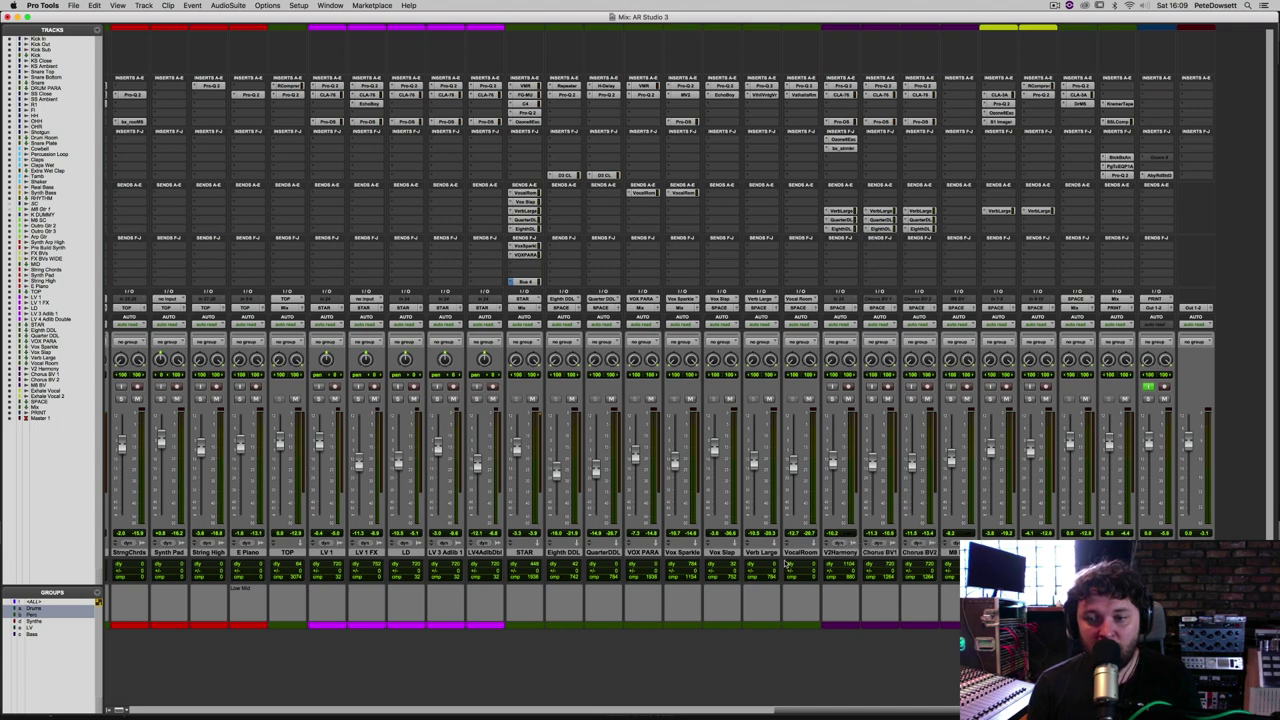
click(48, 402)
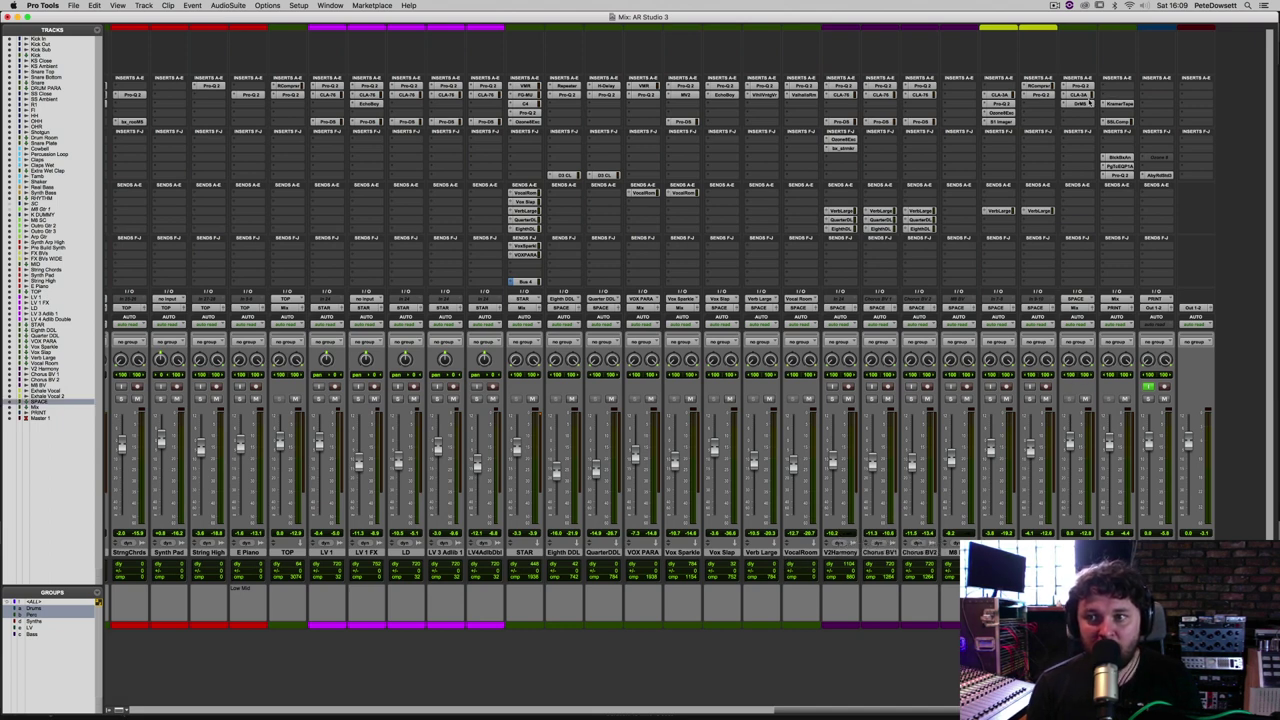
click(1080, 104)
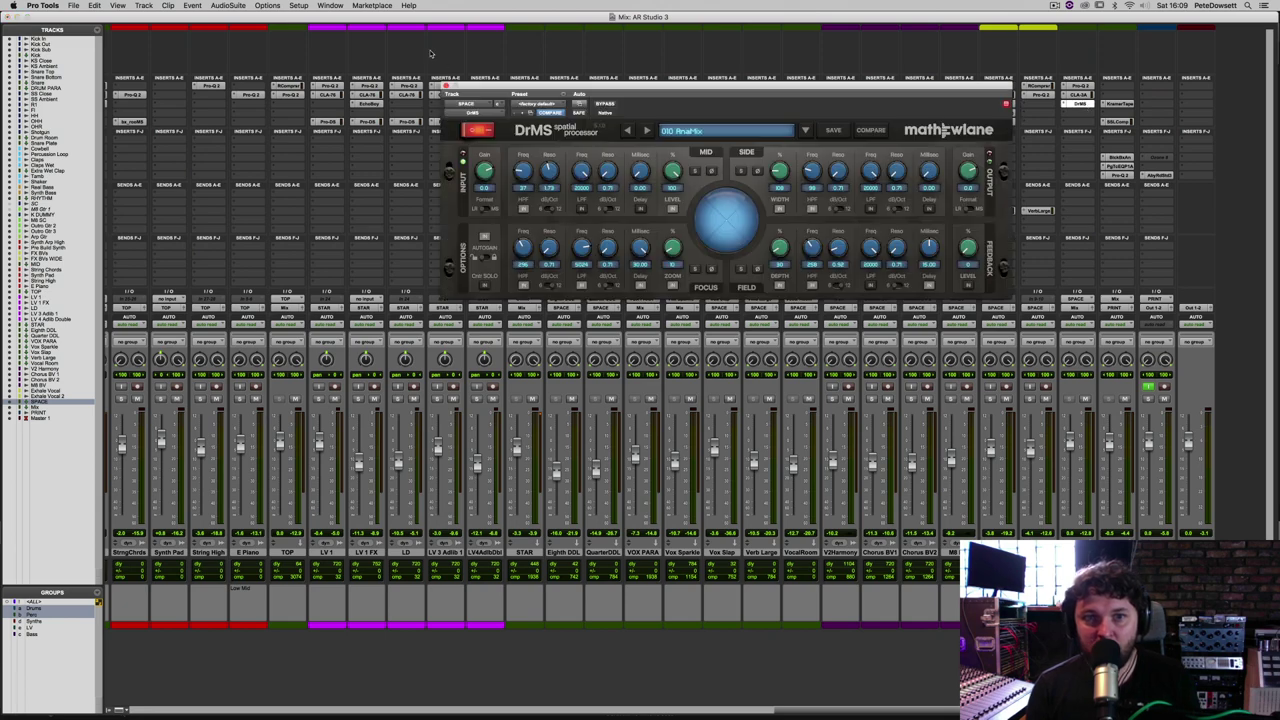
click(447, 87)
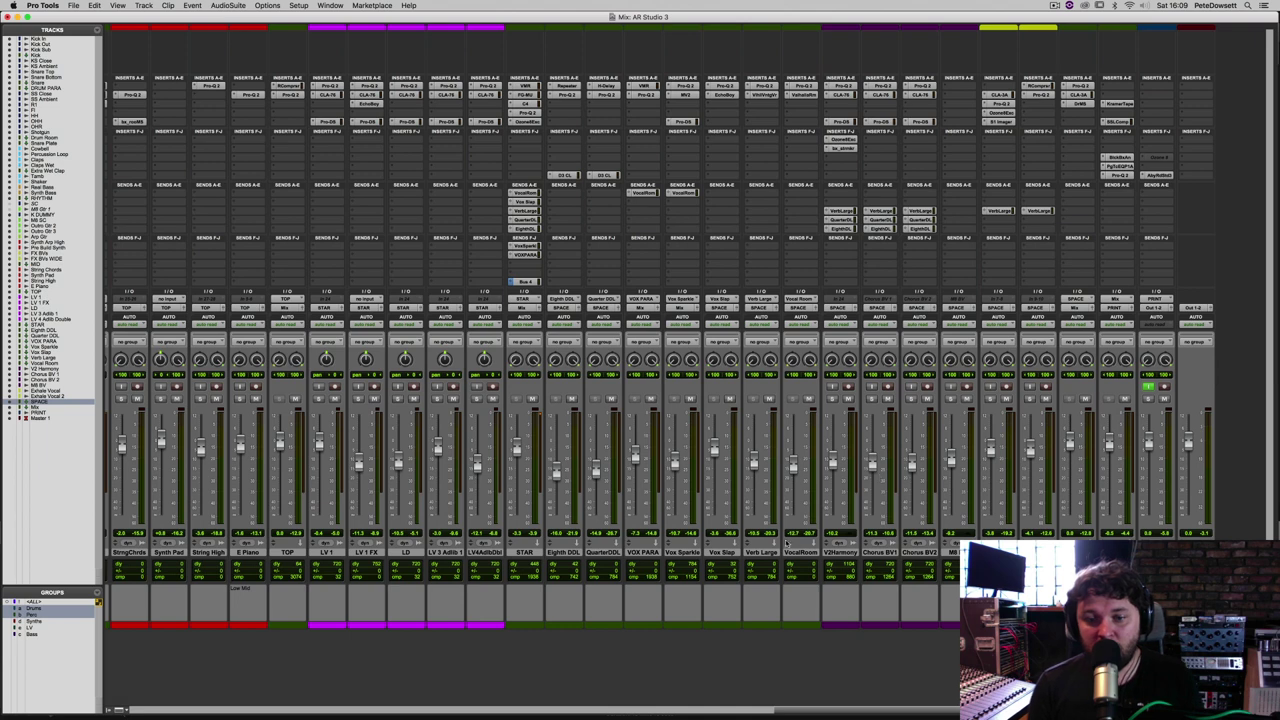
Select the Verb Large and Vocal Room tracks and compare playback with both reverbs muted and unmuted
click(770, 554)
shift+click(801, 556)
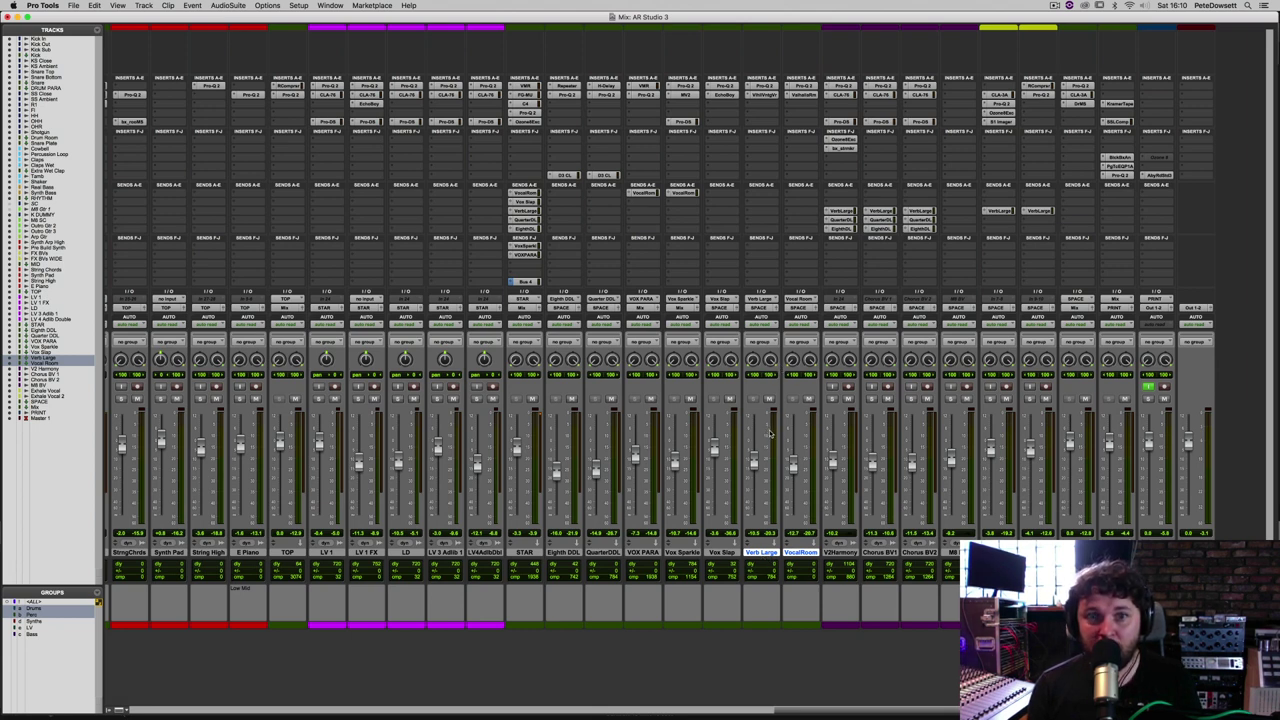
key(space)
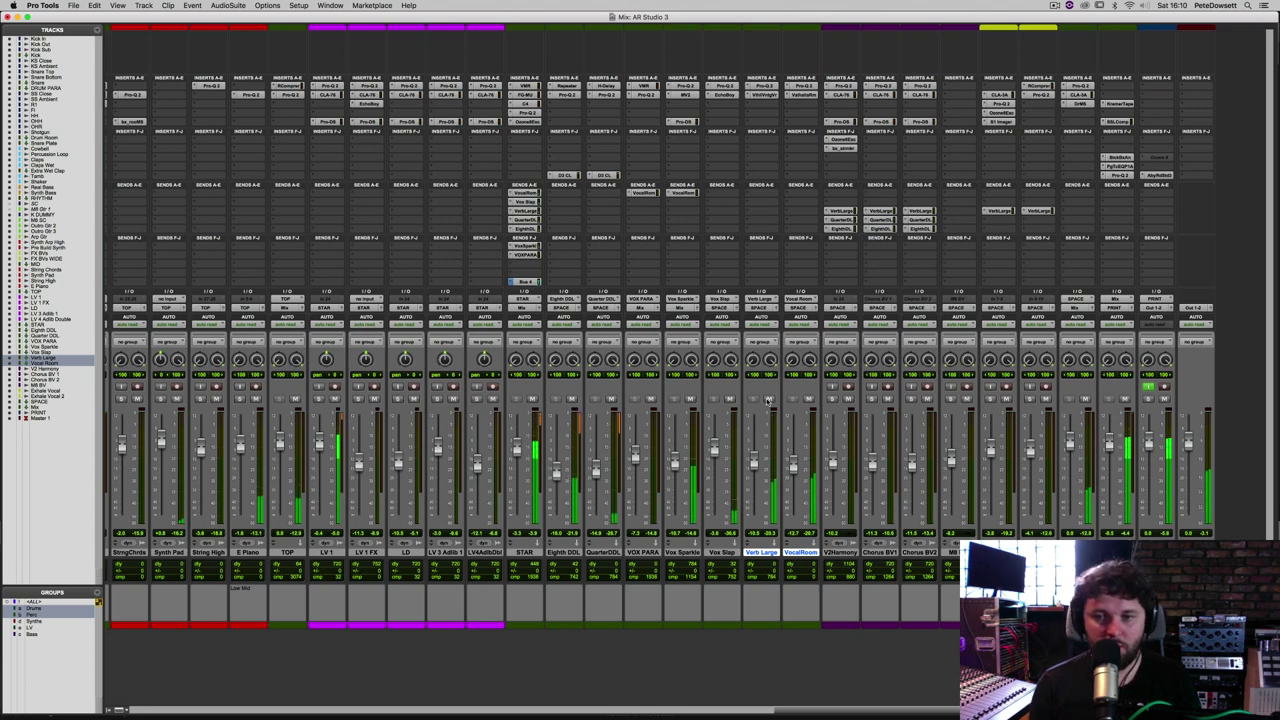
click(768, 400)
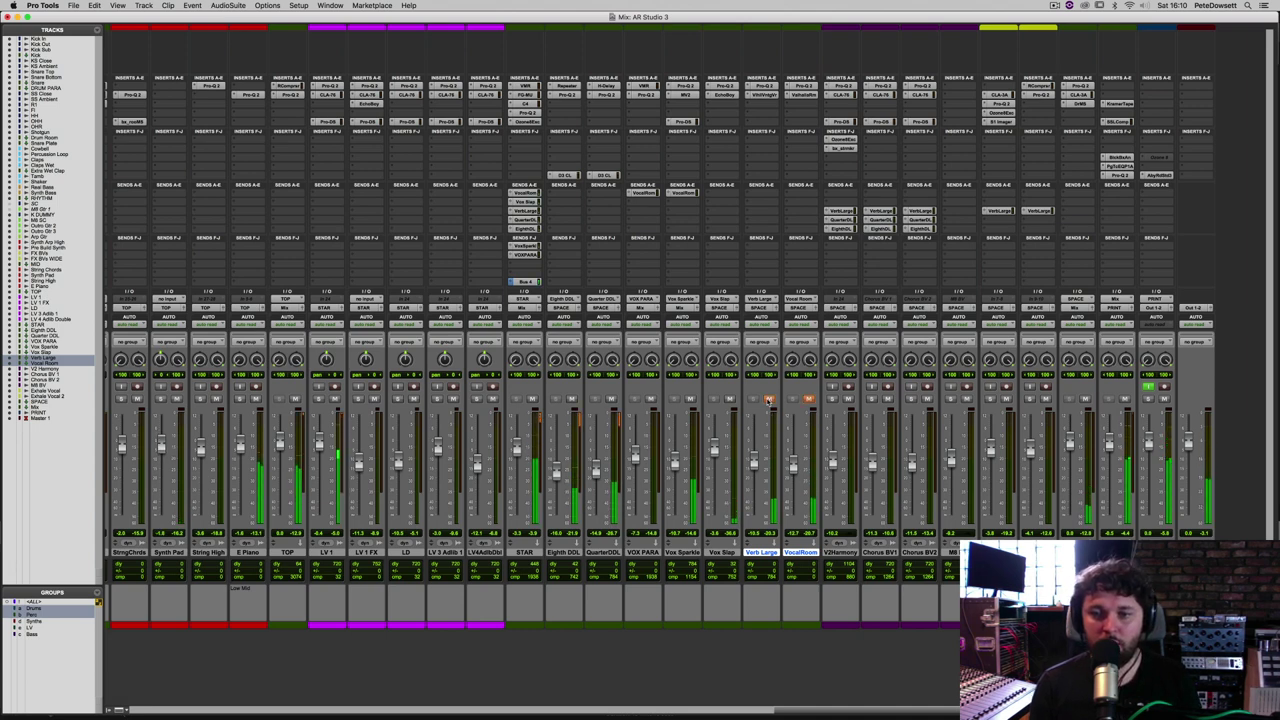
click(768, 400)
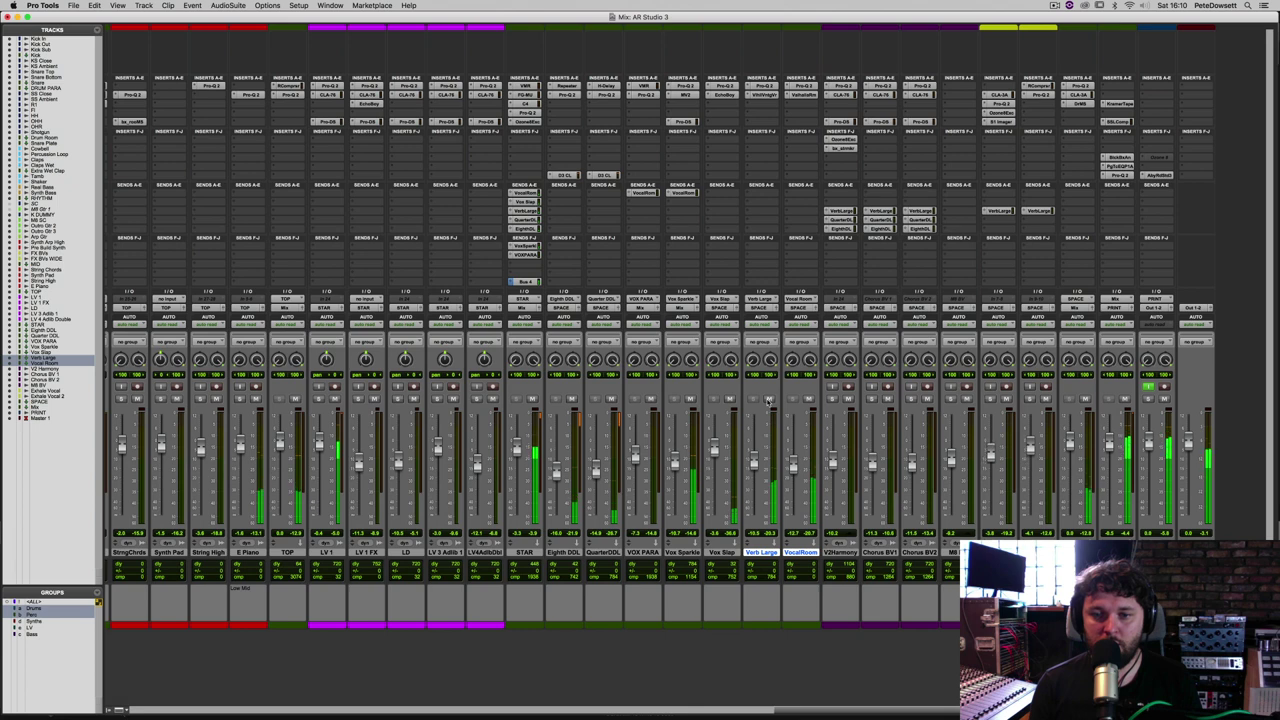
click(768, 399)
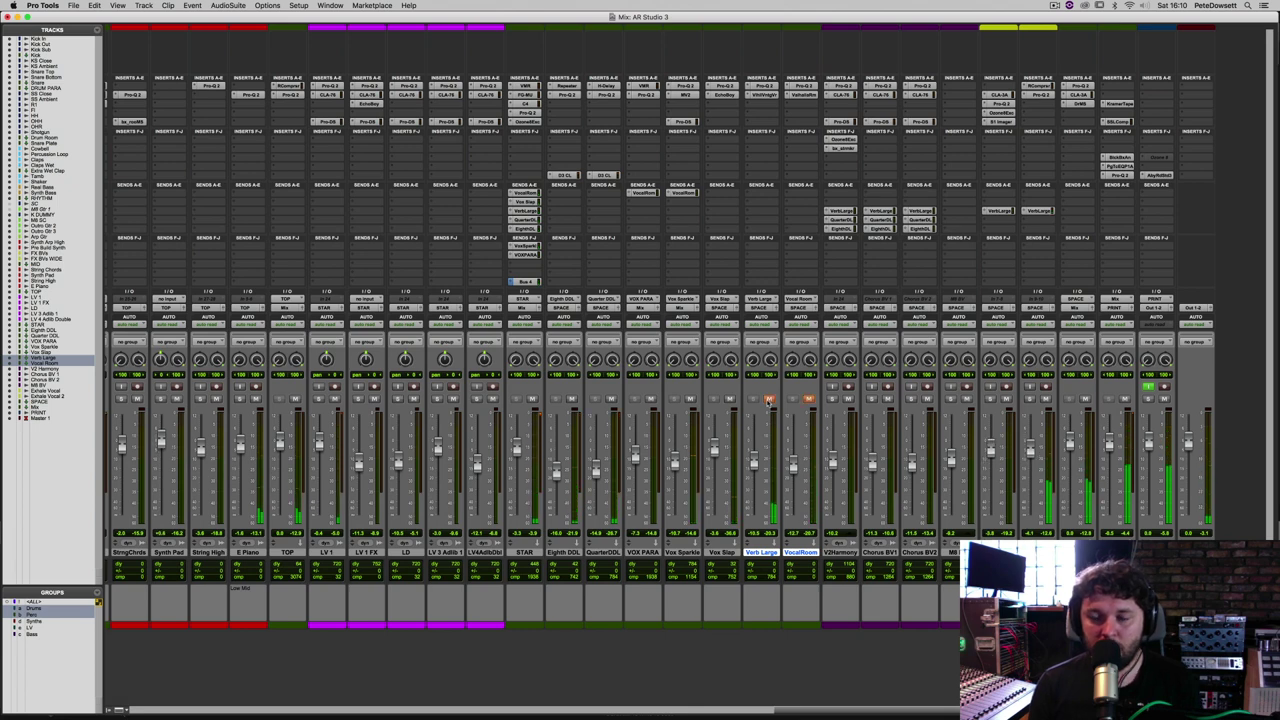
click(768, 400)
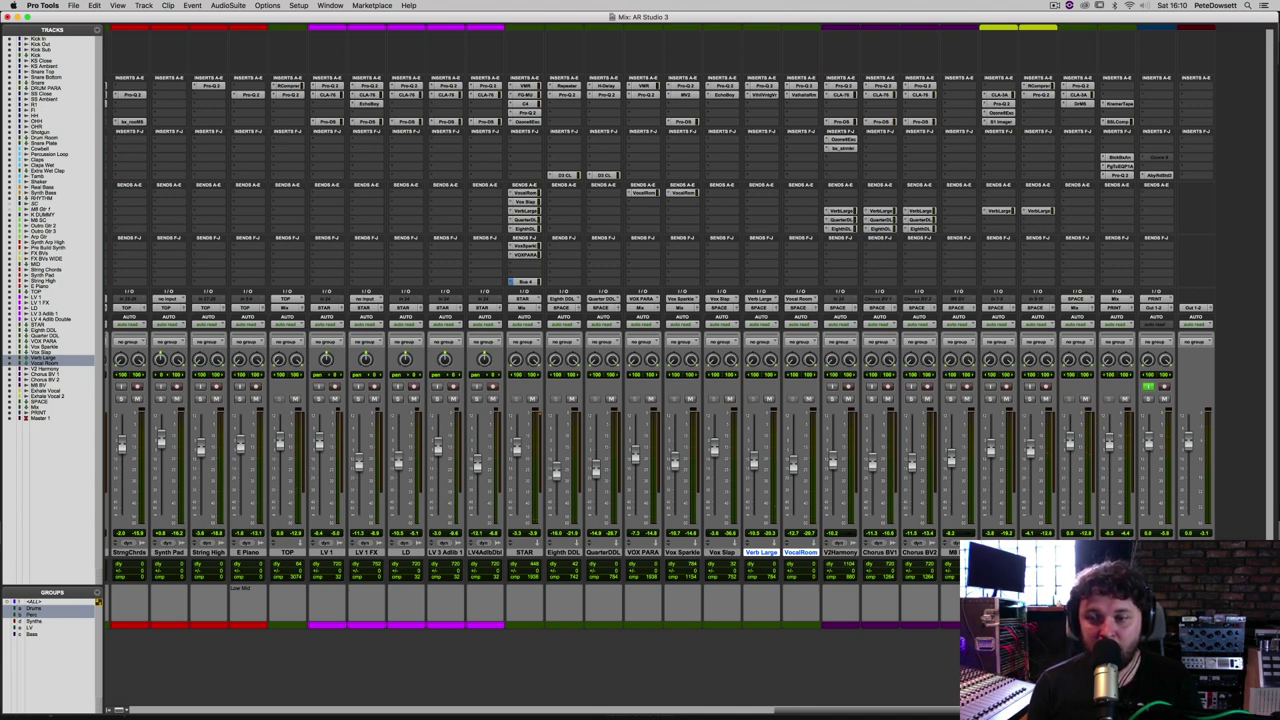
Route the outputs of the selected Verb Large and Vocal Room tracks to the stereo MID bus, and clear the track selection
click(759, 308)
mouse_move(766, 316)
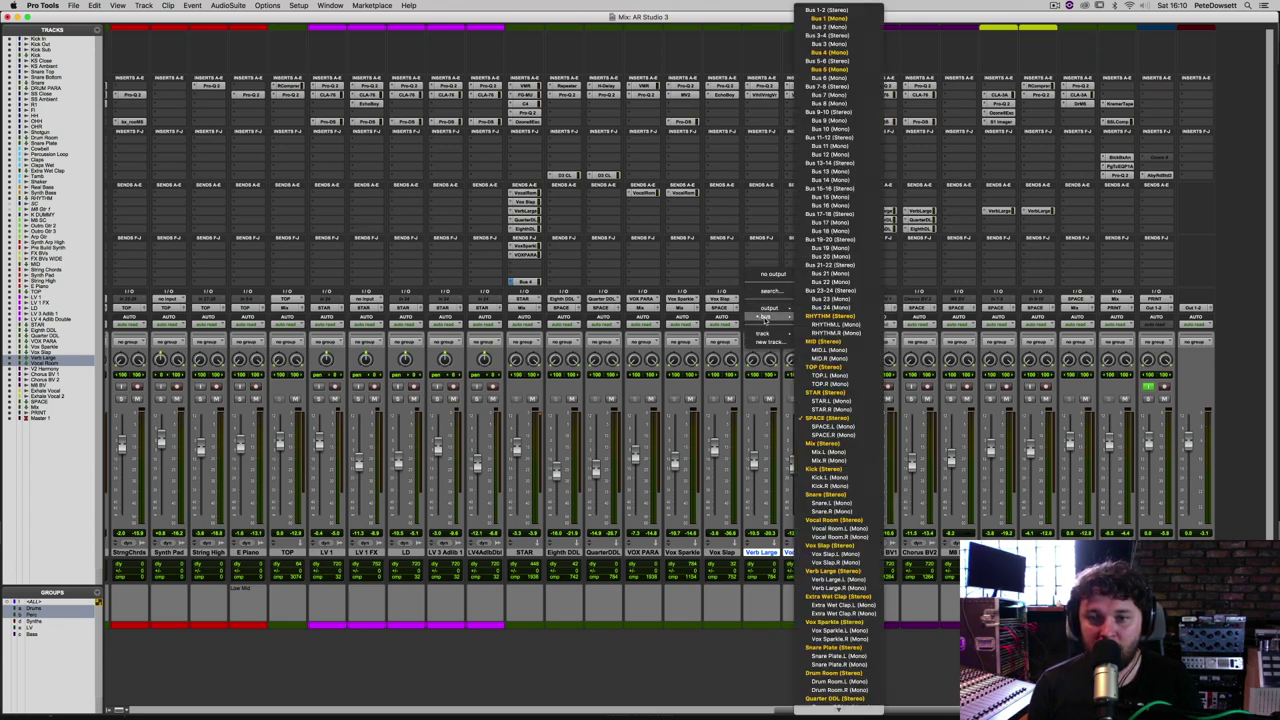
click(856, 351)
key(Return)
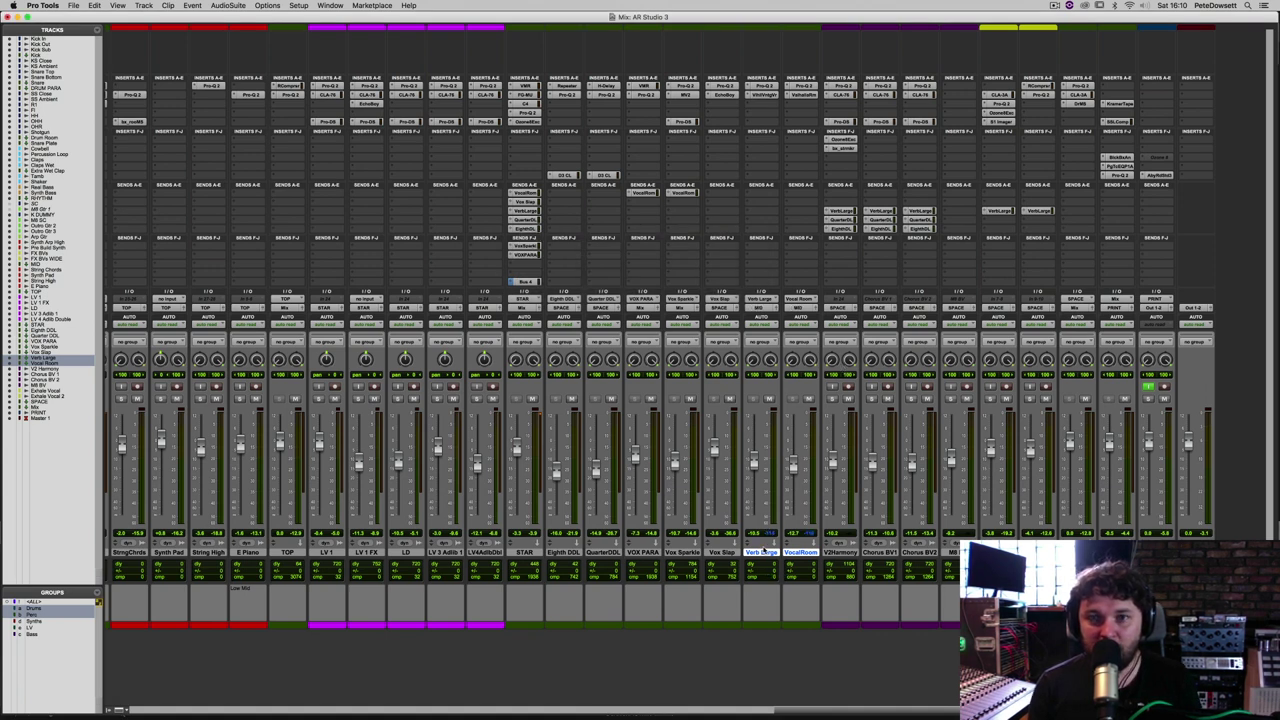
click(763, 551)
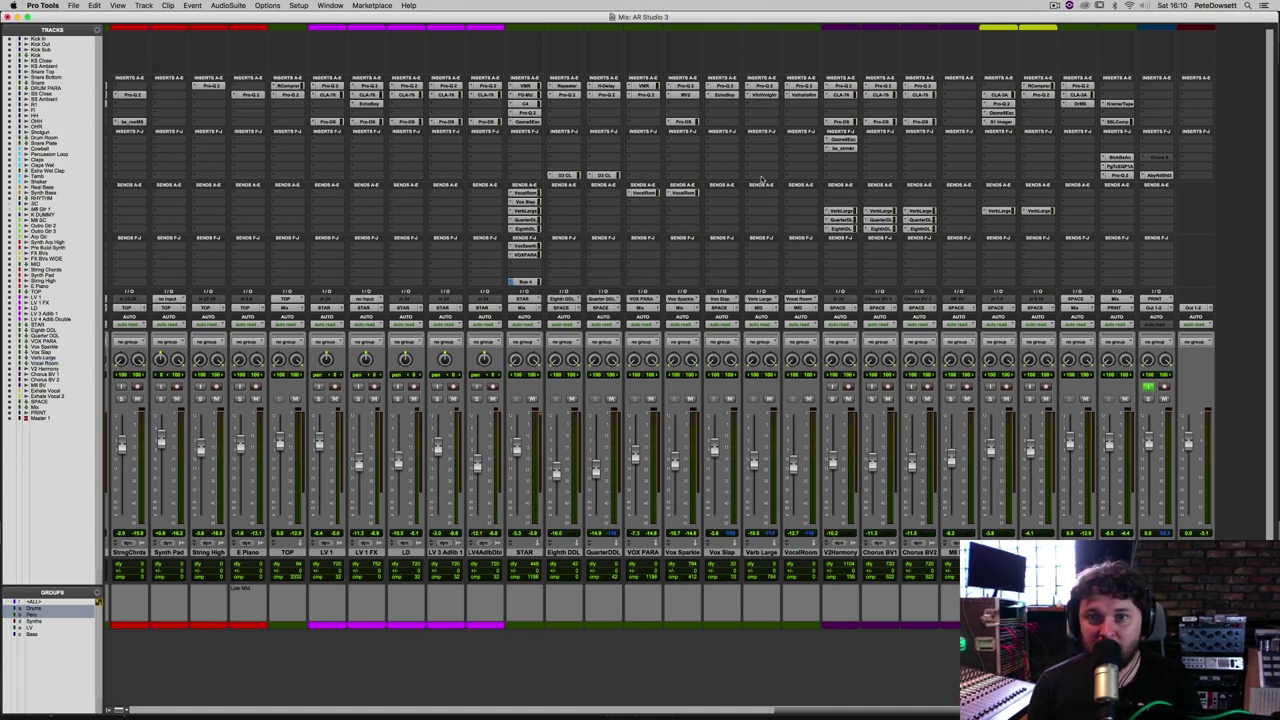
Check the ValhallaVintageVerb on Verb Large, and set the ValhallaRoom on Vocal Room to 0.71 s decay and 1.4 ms predelay
click(762, 94)
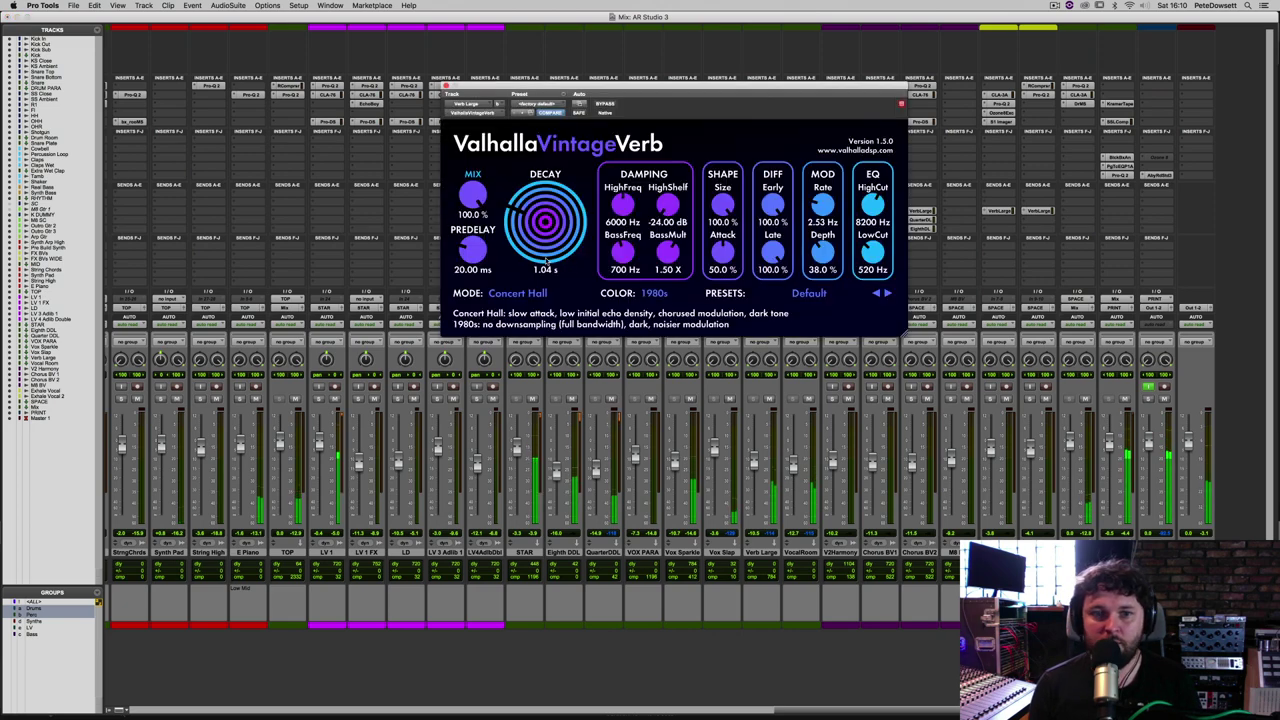
click(446, 87)
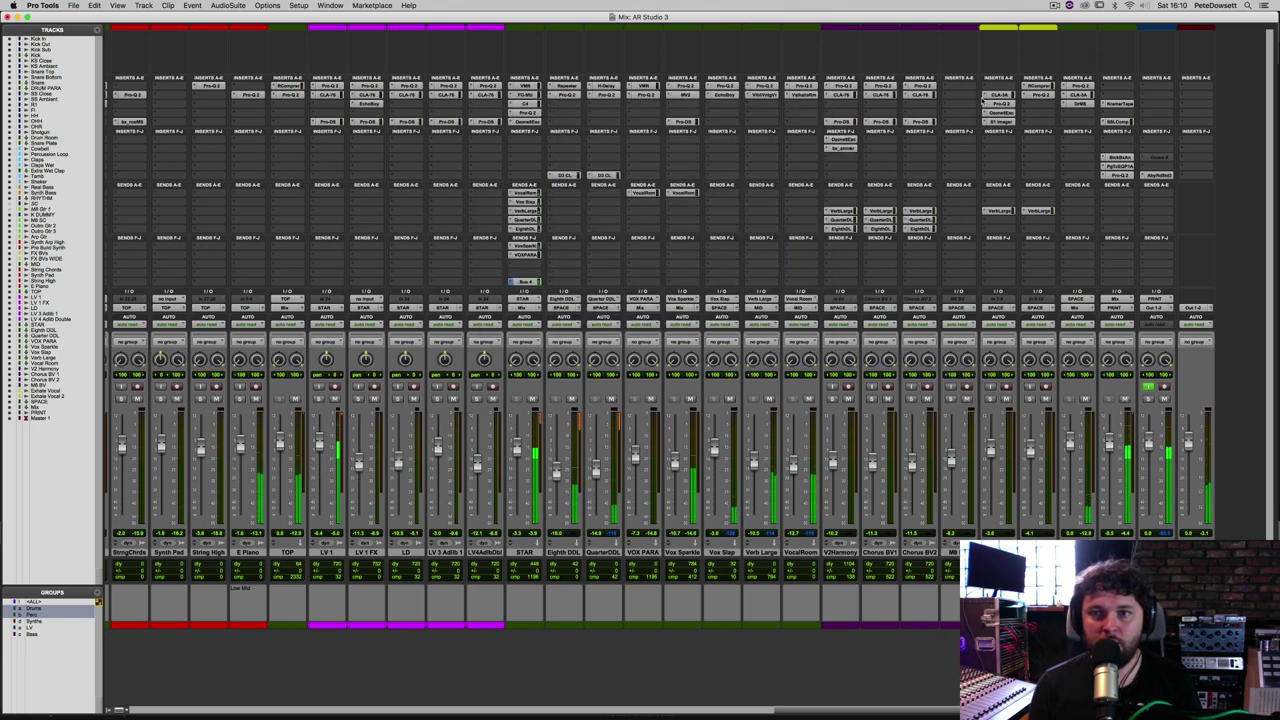
click(802, 94)
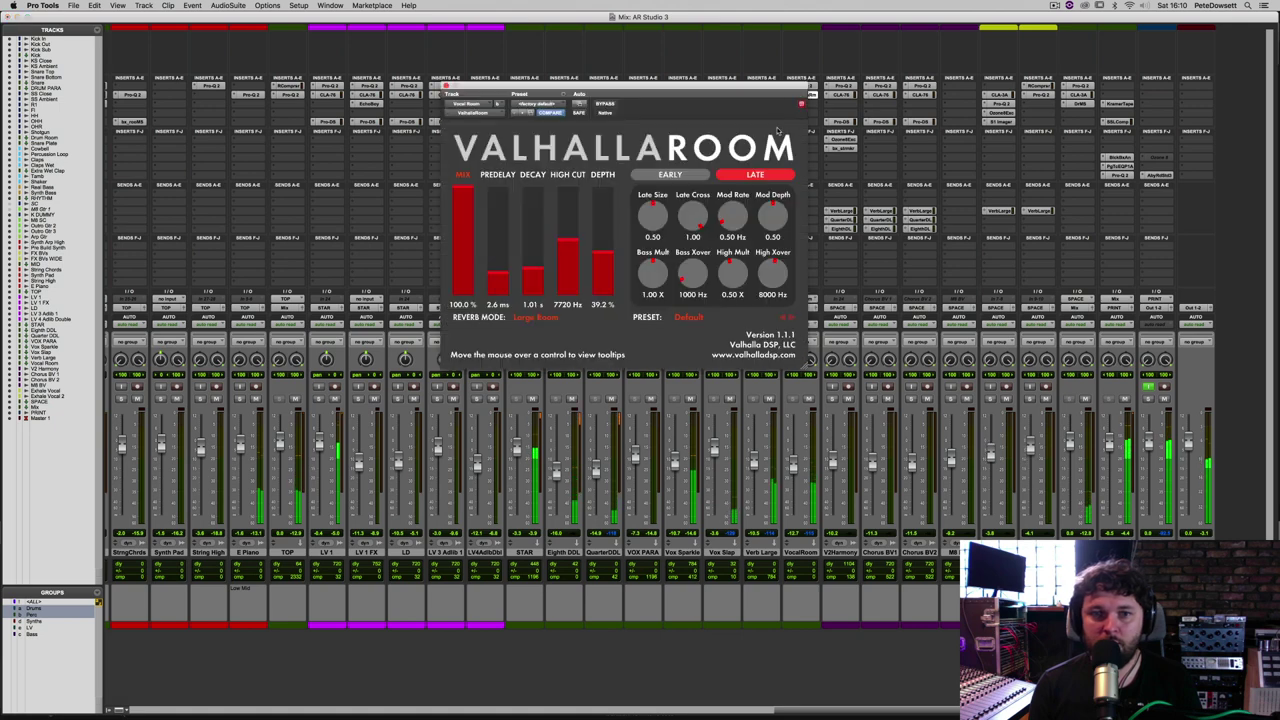
click(524, 273)
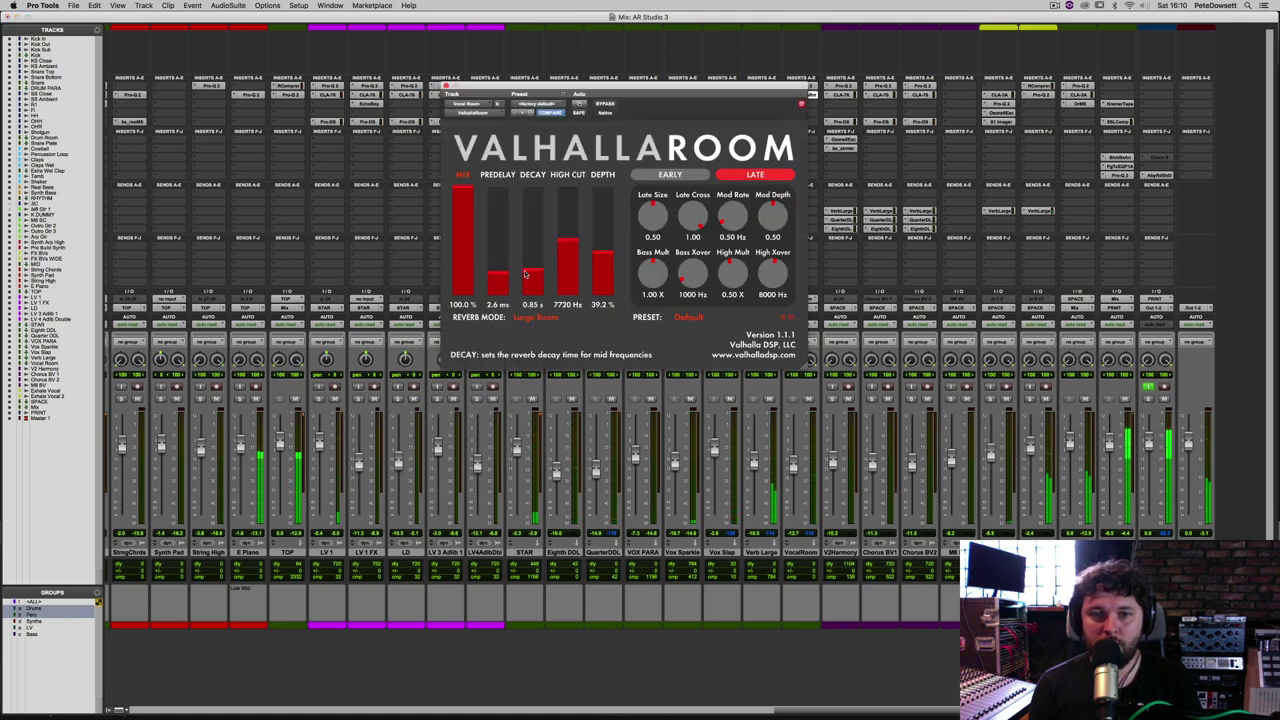
click(524, 275)
click(503, 279)
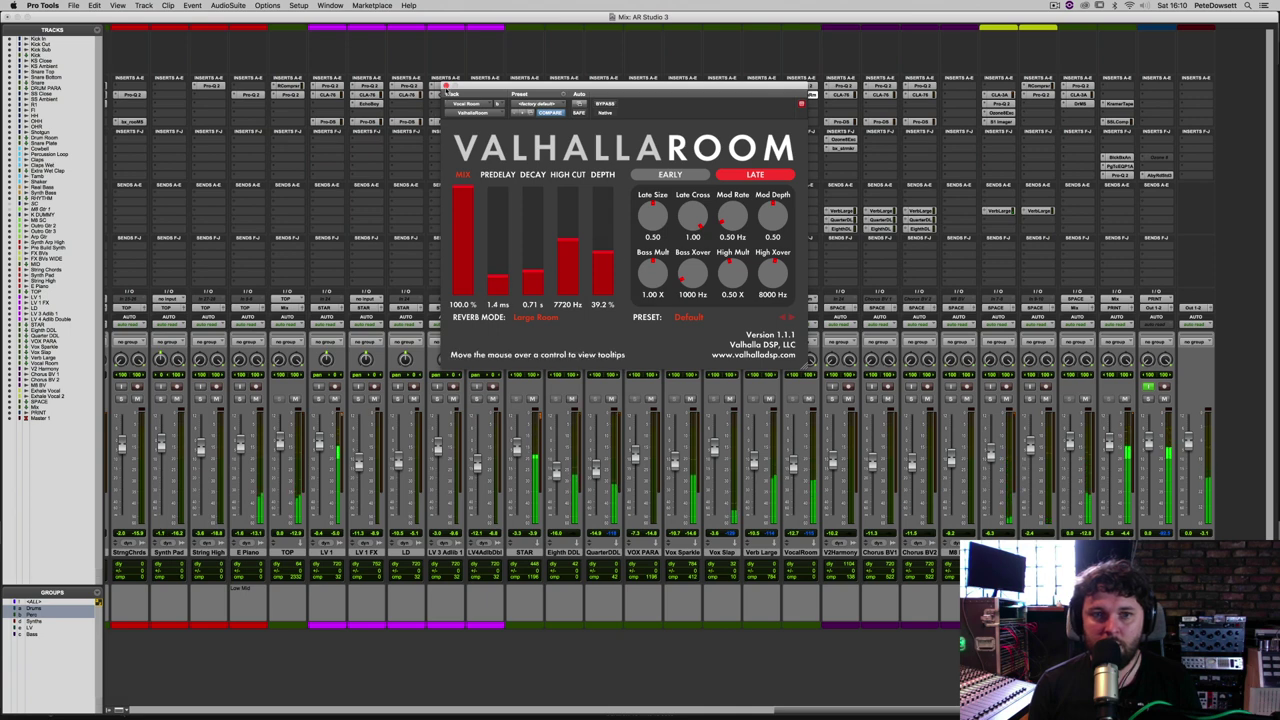
click(446, 87)
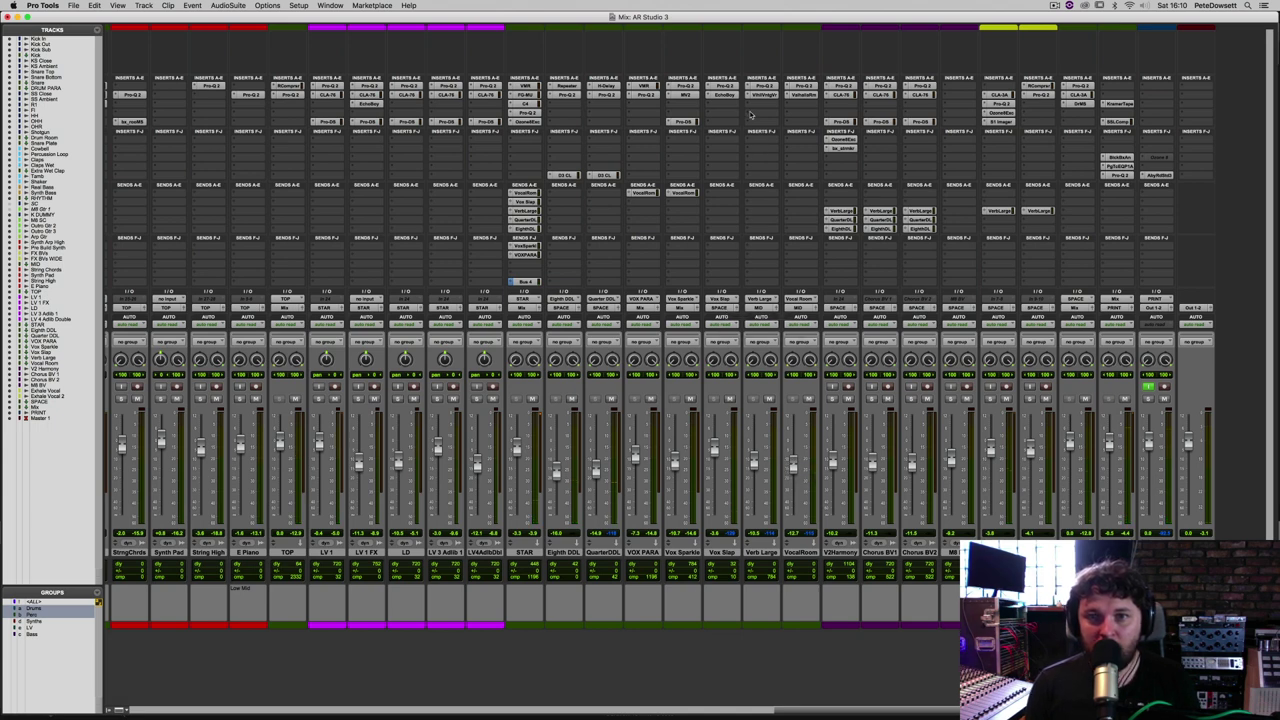
Insert an EQ3 7-Band after the reverb on Verb Large and cut the high-mid band about 6 dB at about 5.5 kHz during playback
click(750, 107)
mouse_move(790, 104)
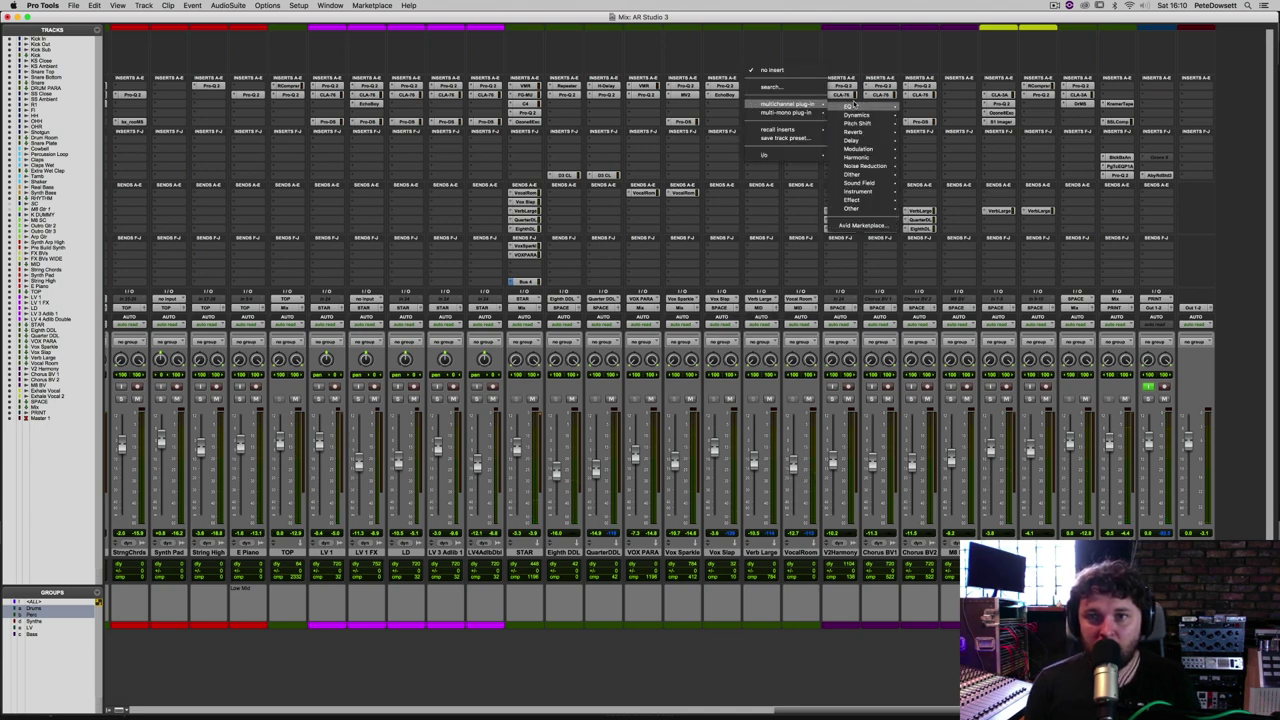
mouse_move(850, 106)
click(900, 200)
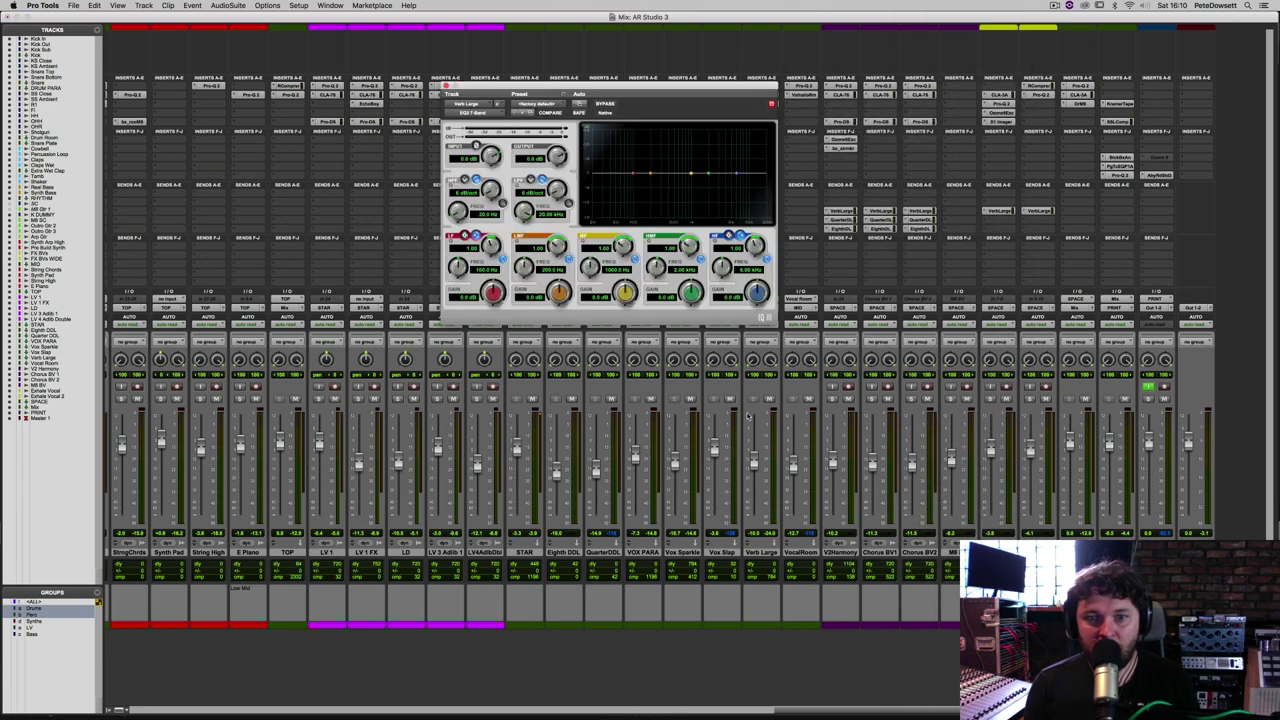
drag(611, 93, 321, 146)
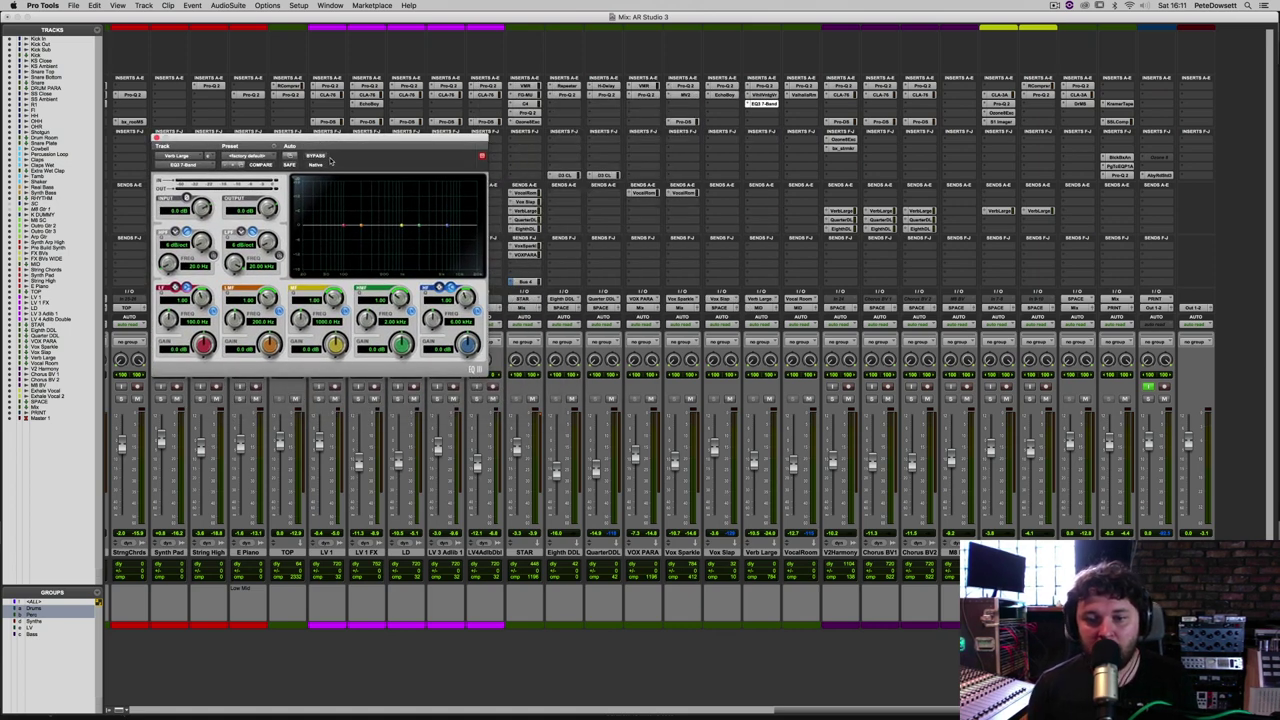
key(space)
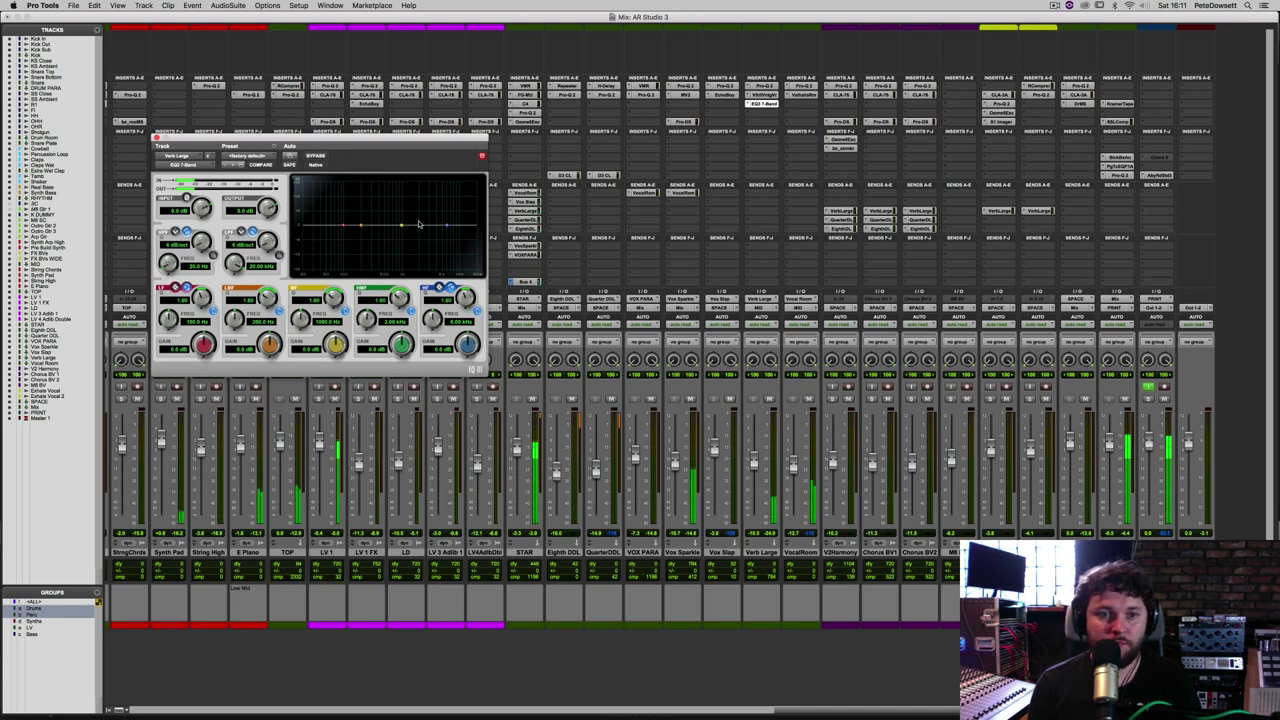
drag(419, 224, 445, 243)
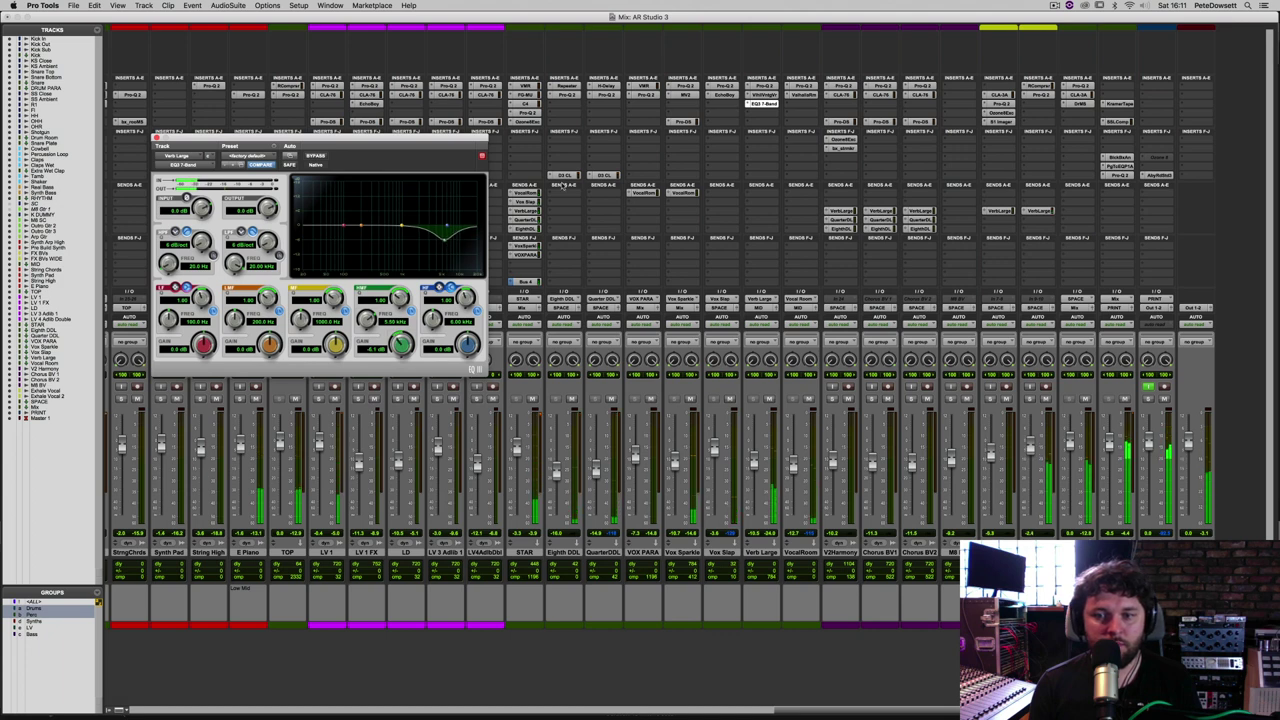
Copy the Verb Large EQ3 7-Band to the same insert slot on Vocal Room, with Verb Large muted only while listening and copying
click(769, 399)
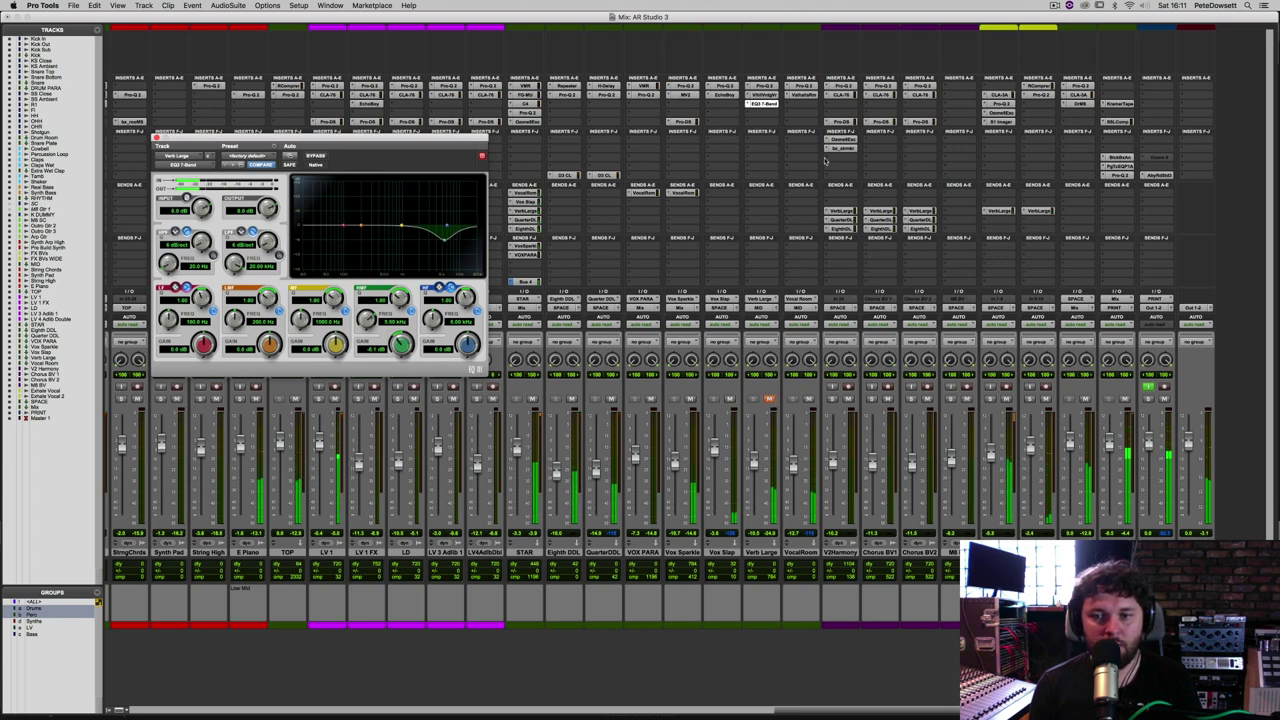
click(810, 103)
drag(810, 103, 810, 104)
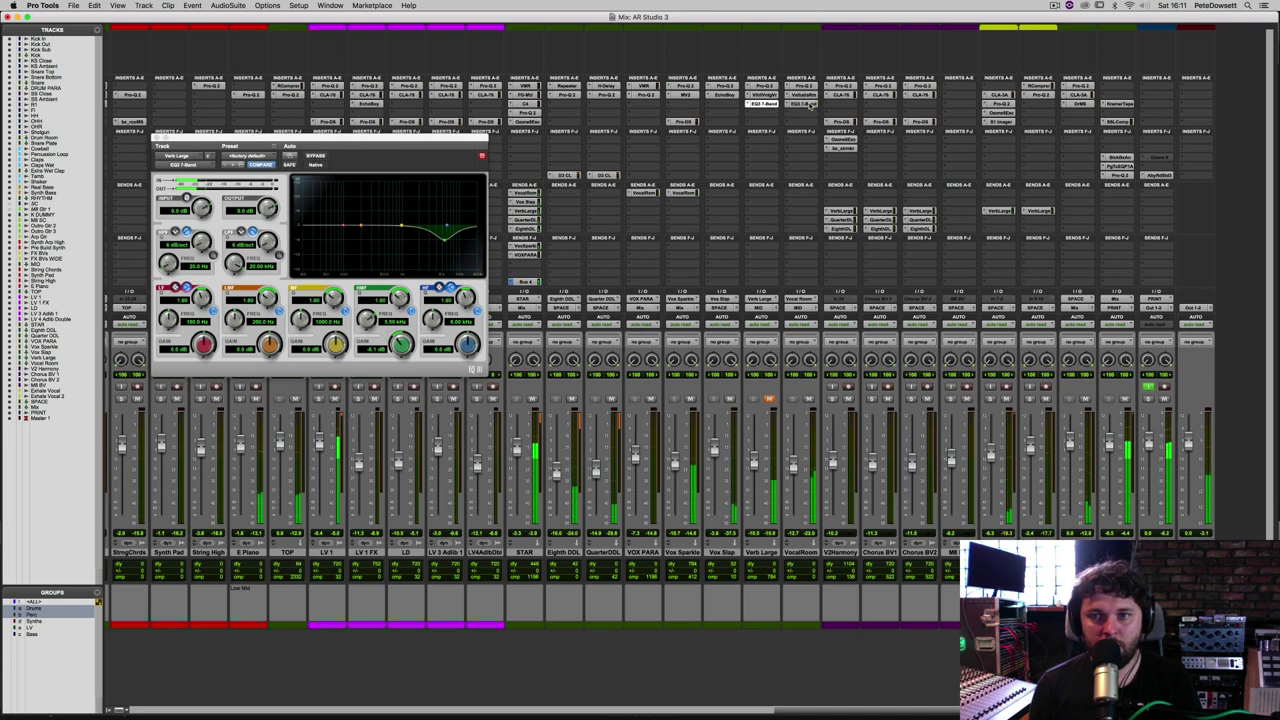
click(769, 399)
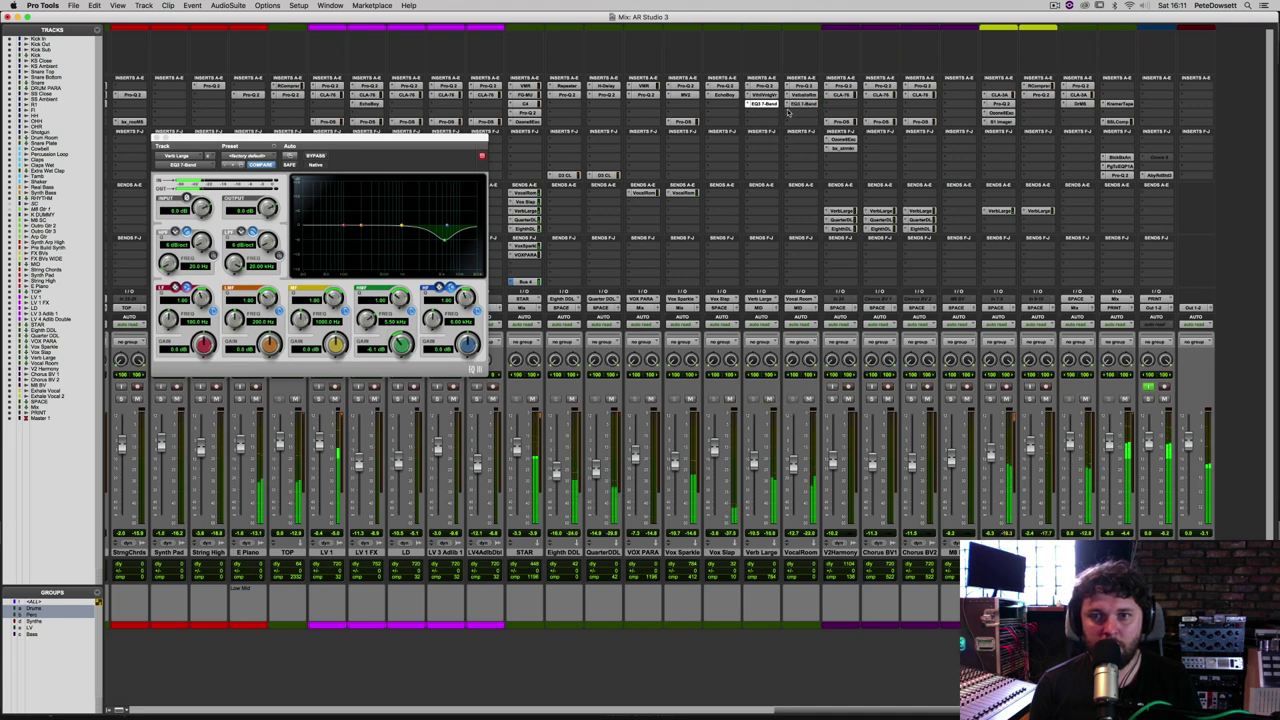
Reduce the Vocal Room EQ's high-mid cut to about 3 dB at about 5.2 kHz and close the EQ window
click(800, 104)
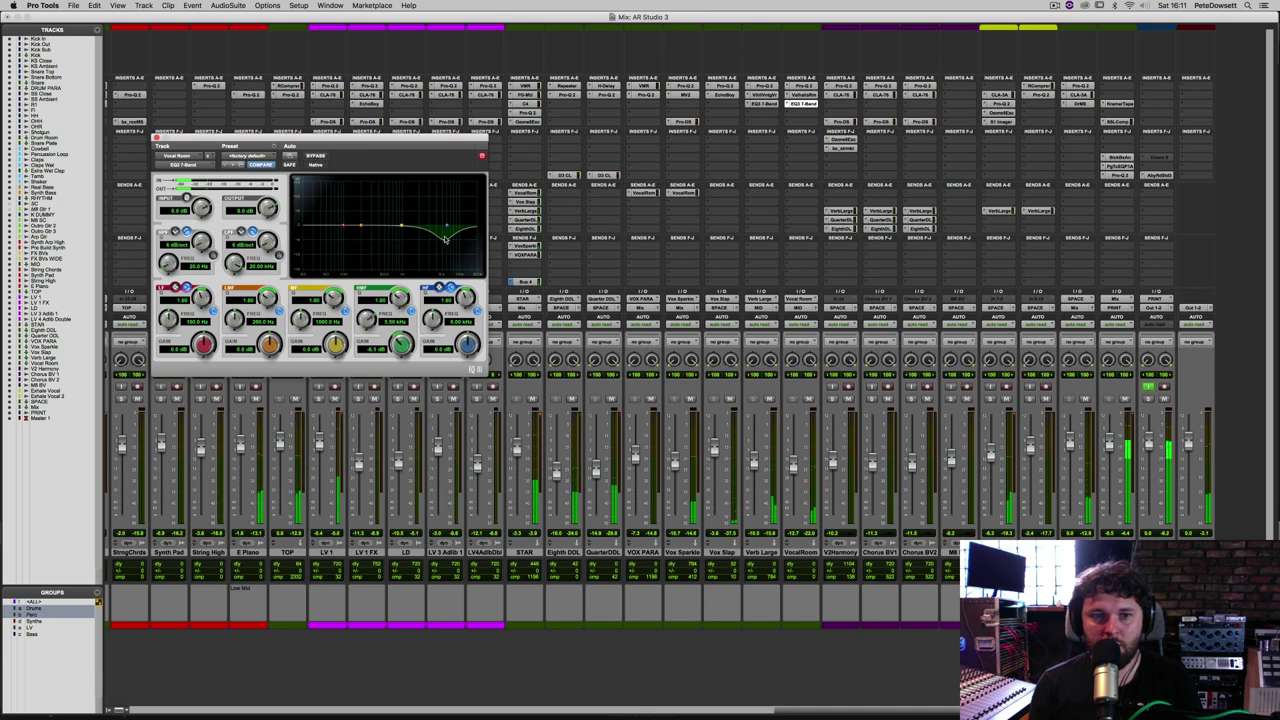
drag(446, 227, 443, 235)
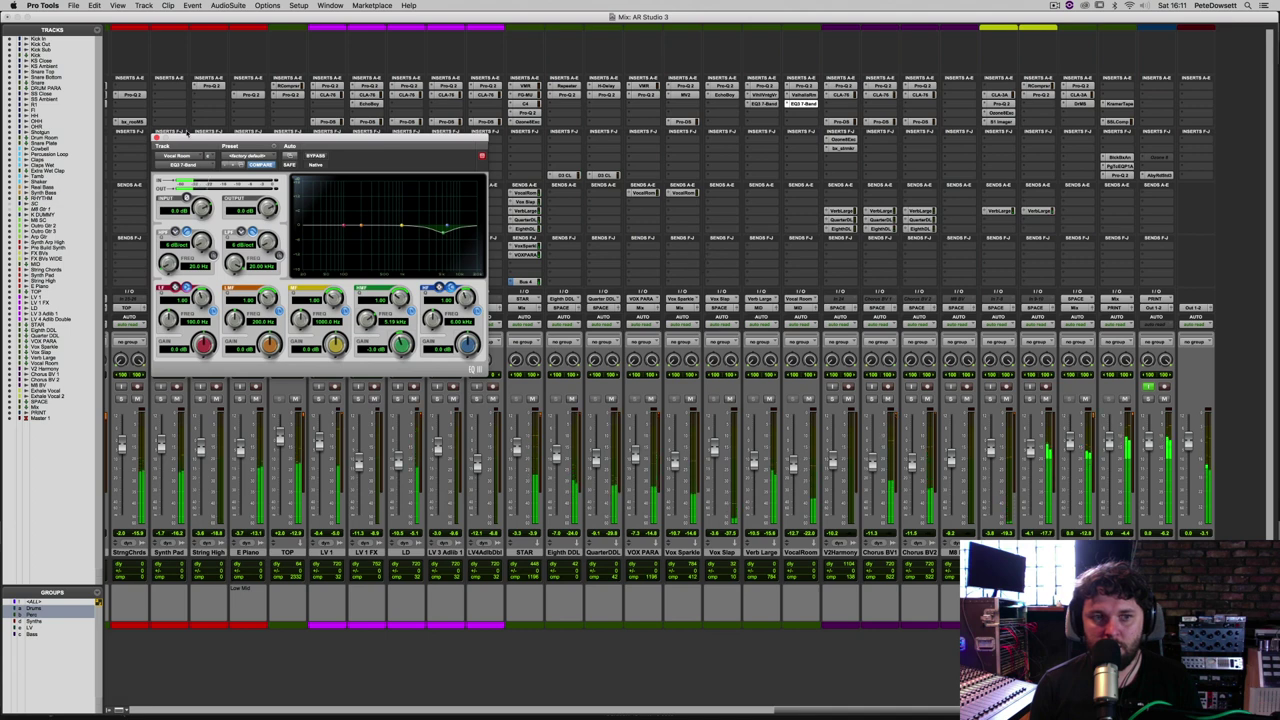
key(super+w)
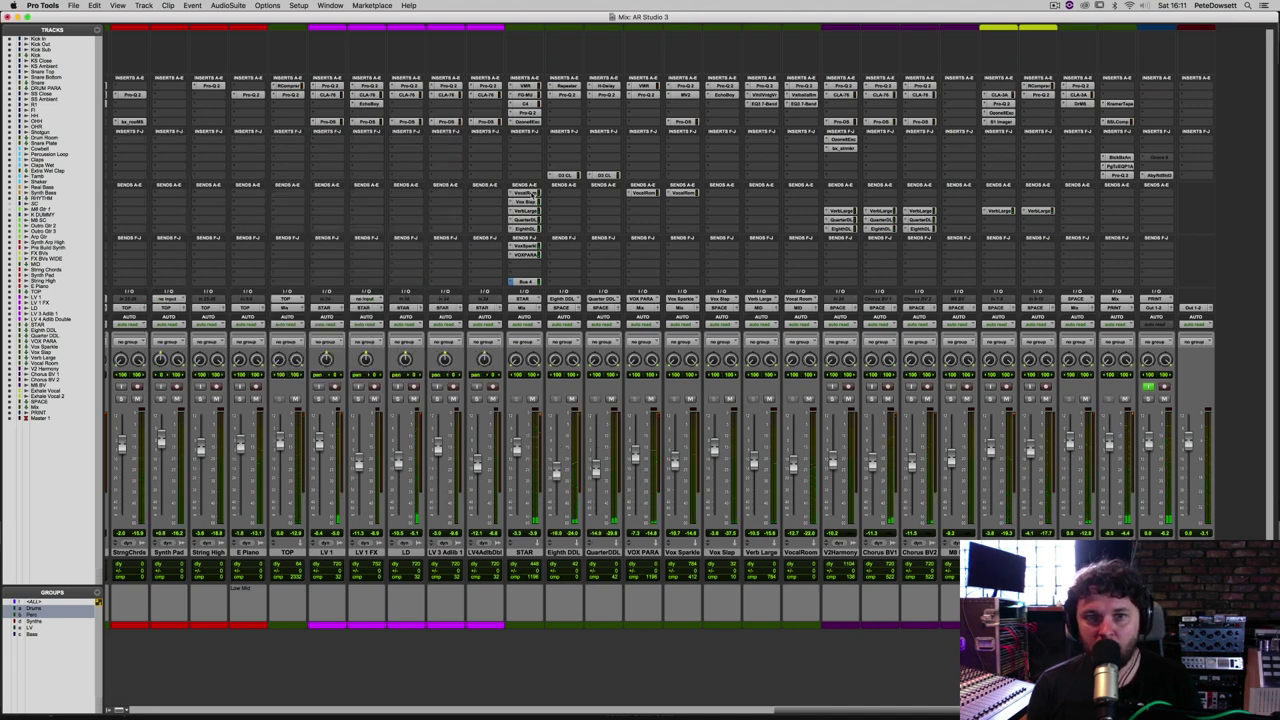
Insert a DeEsser on the STAR bus after its existing inserts and lower its threshold during playback to tame the vocal sibilance
click(512, 142)
mouse_move(643, 150)
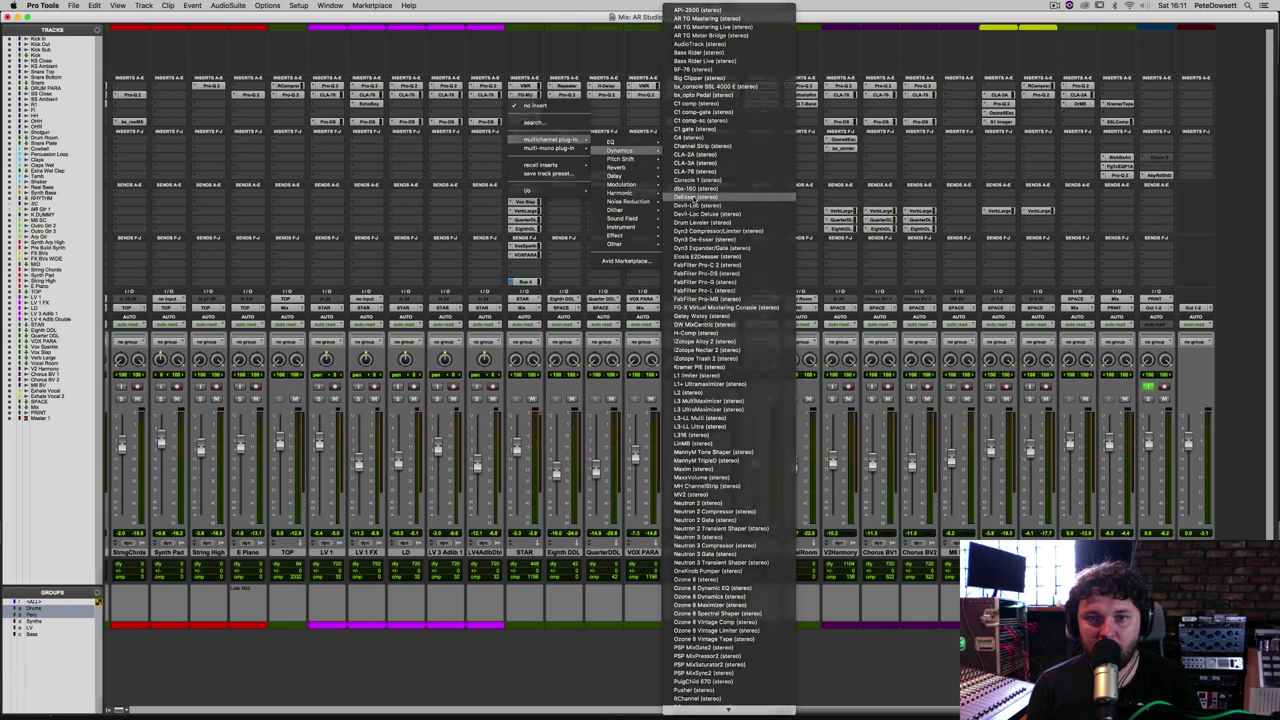
click(678, 250)
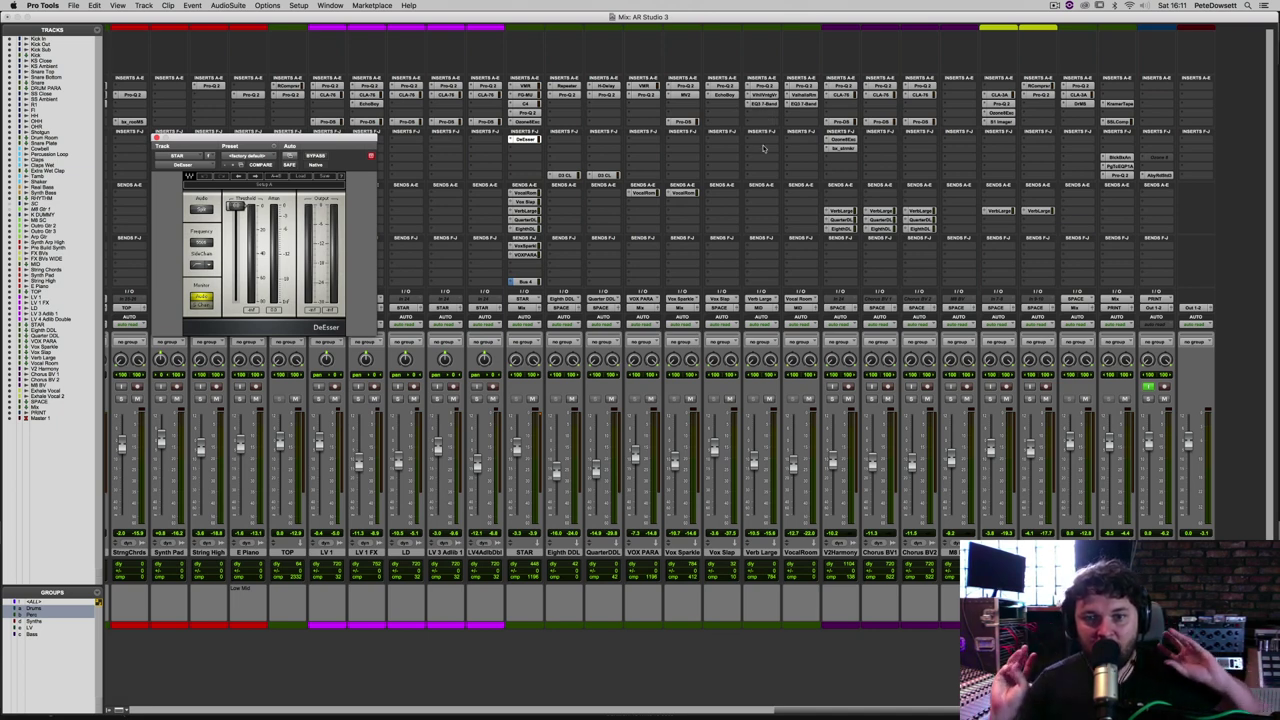
key(space)
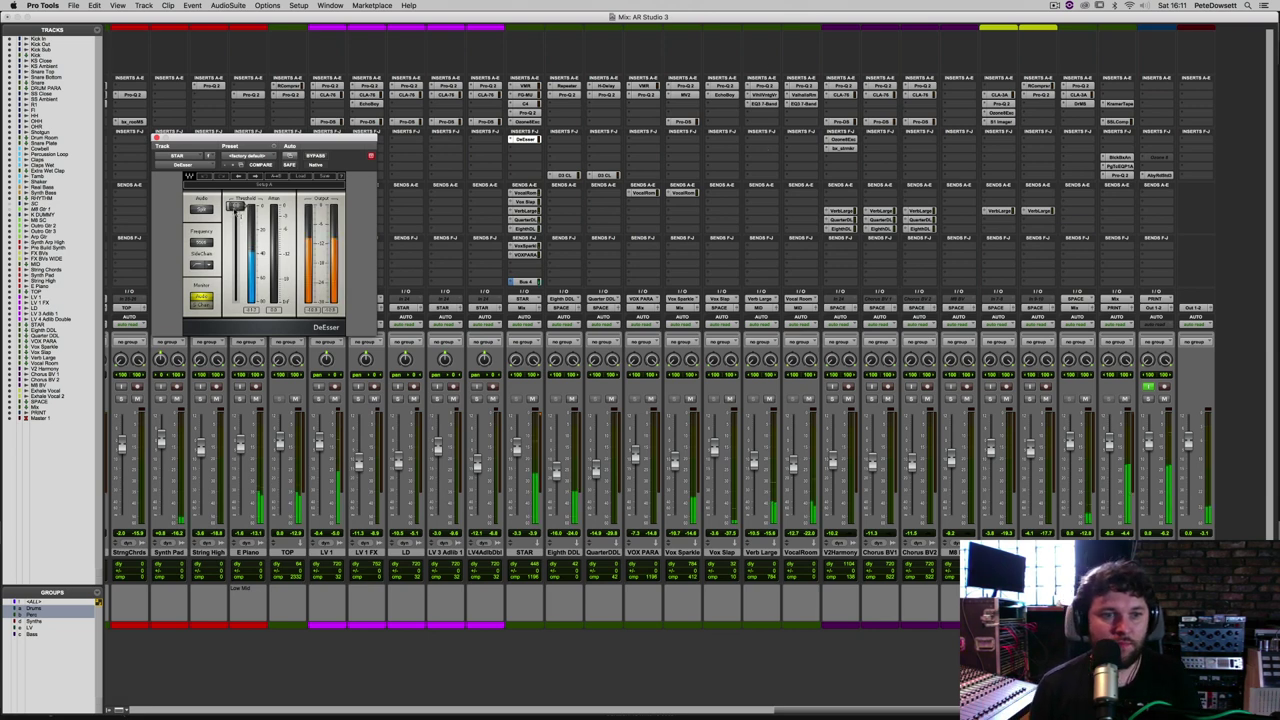
drag(234, 205, 234, 238)
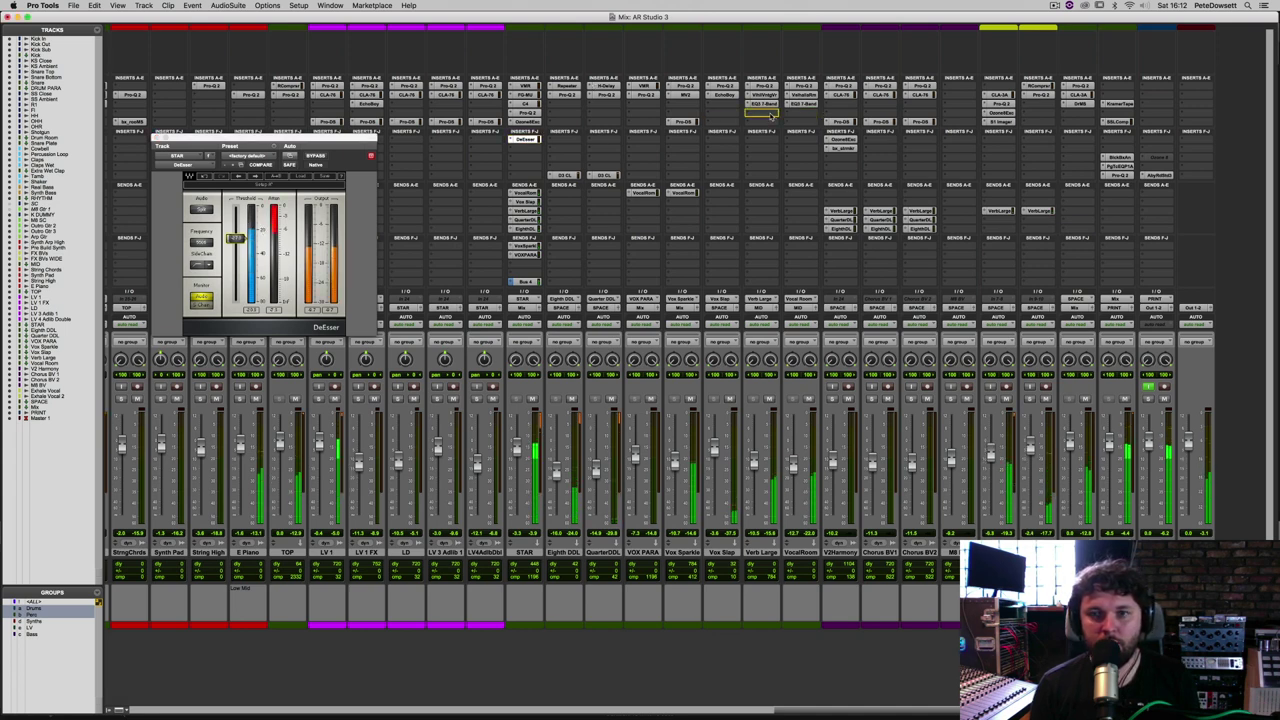
Copy the STAR DeEsser to the next free insert slots on Verb Large, Vocal Room and VOX PARA
drag(765, 117, 763, 113)
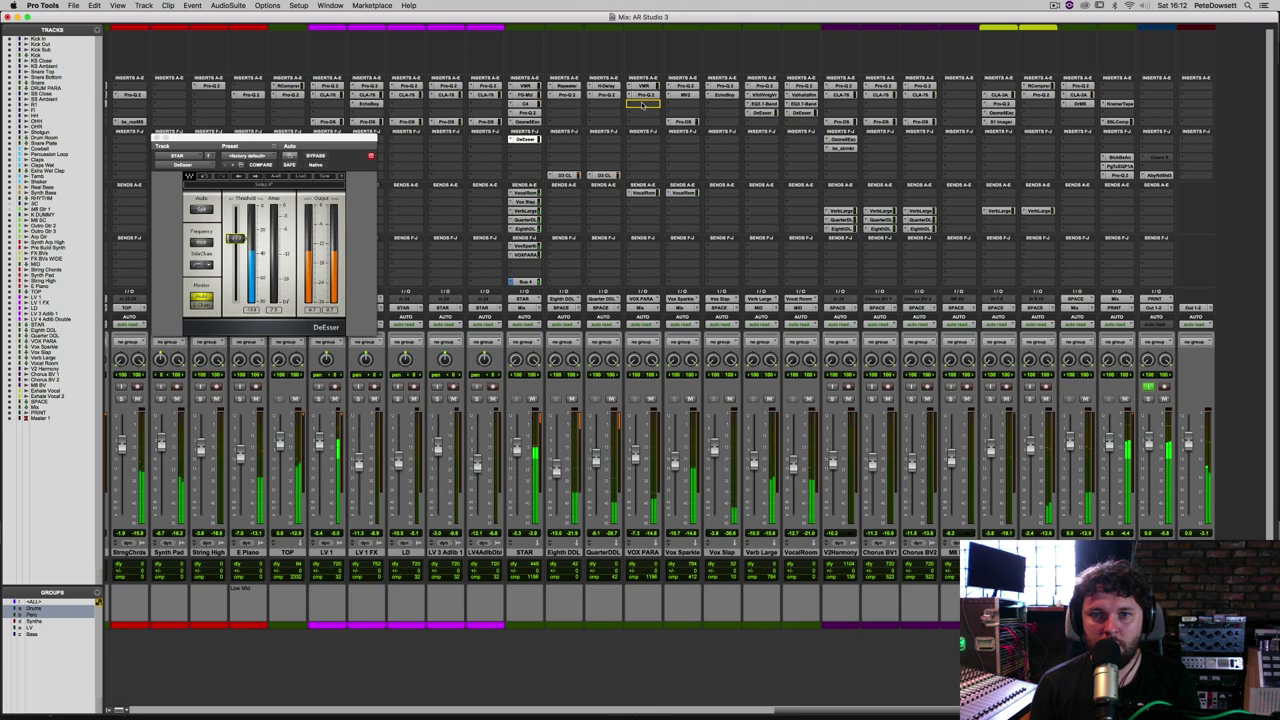
drag(645, 110, 644, 104)
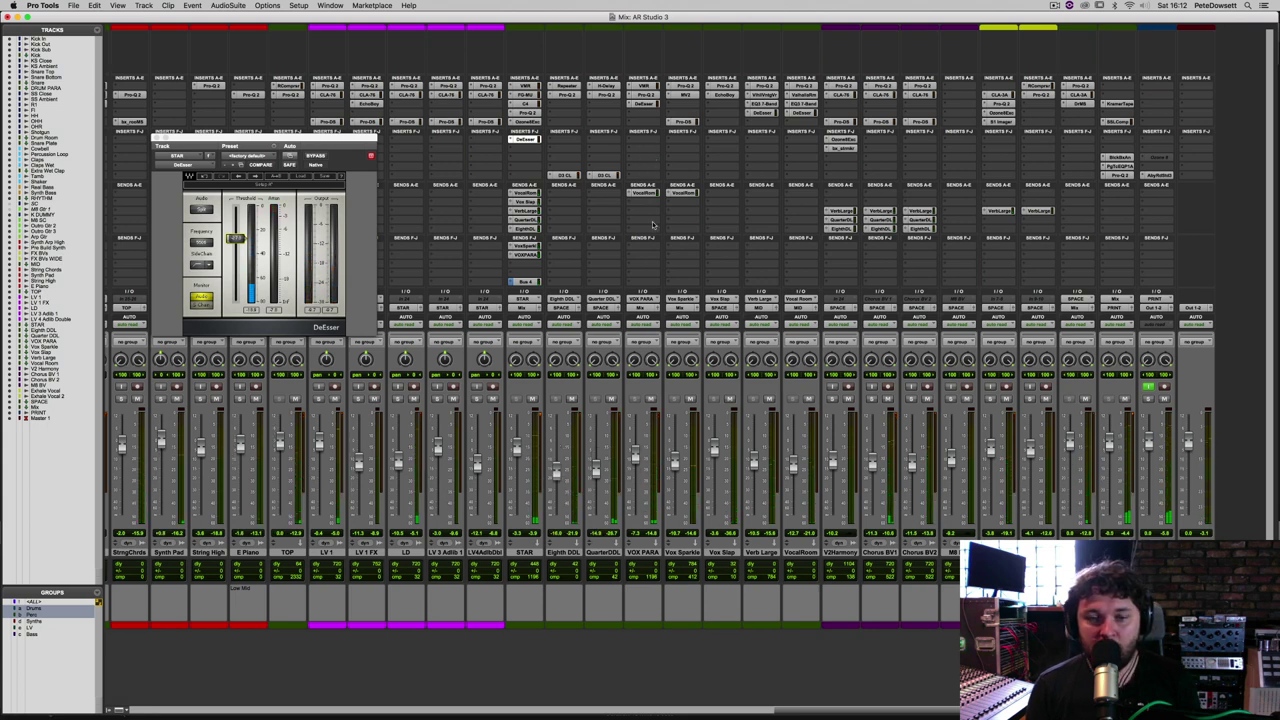
Lower the VOX PARA and Vox Sparkle sends to Vocal Room to about -17 dB while playing from the first chorus
click(645, 552)
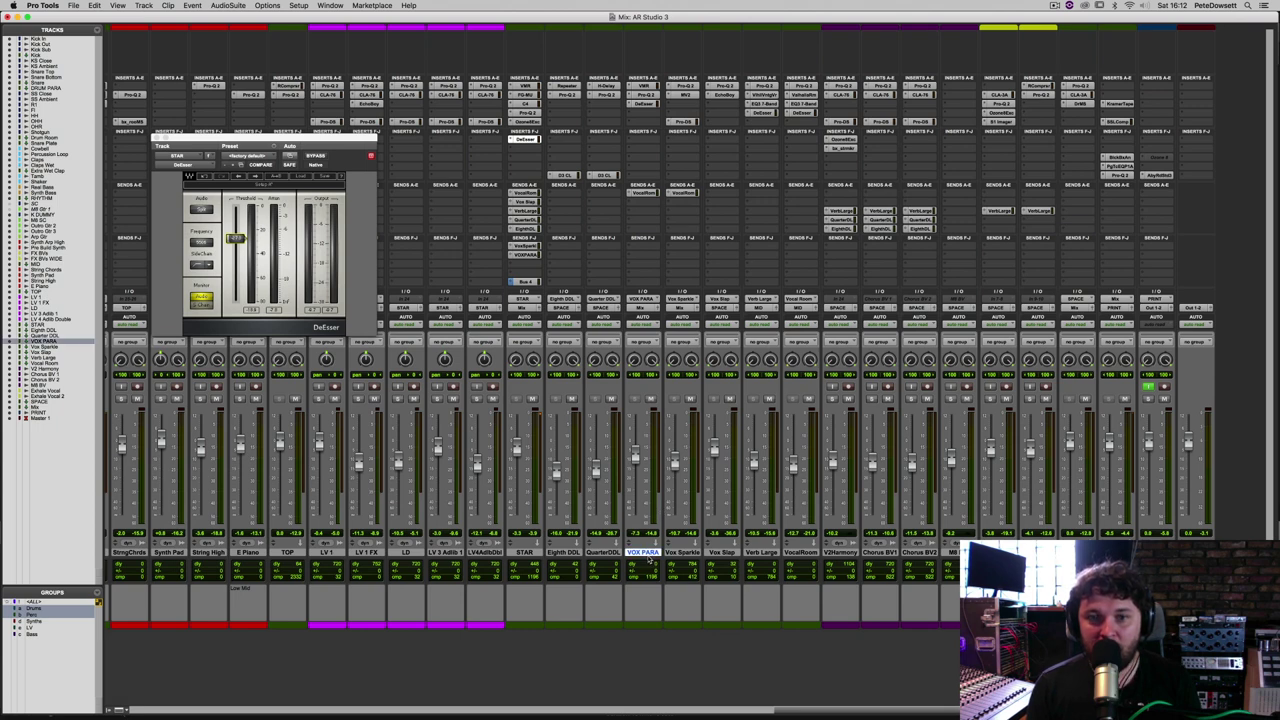
click(645, 192)
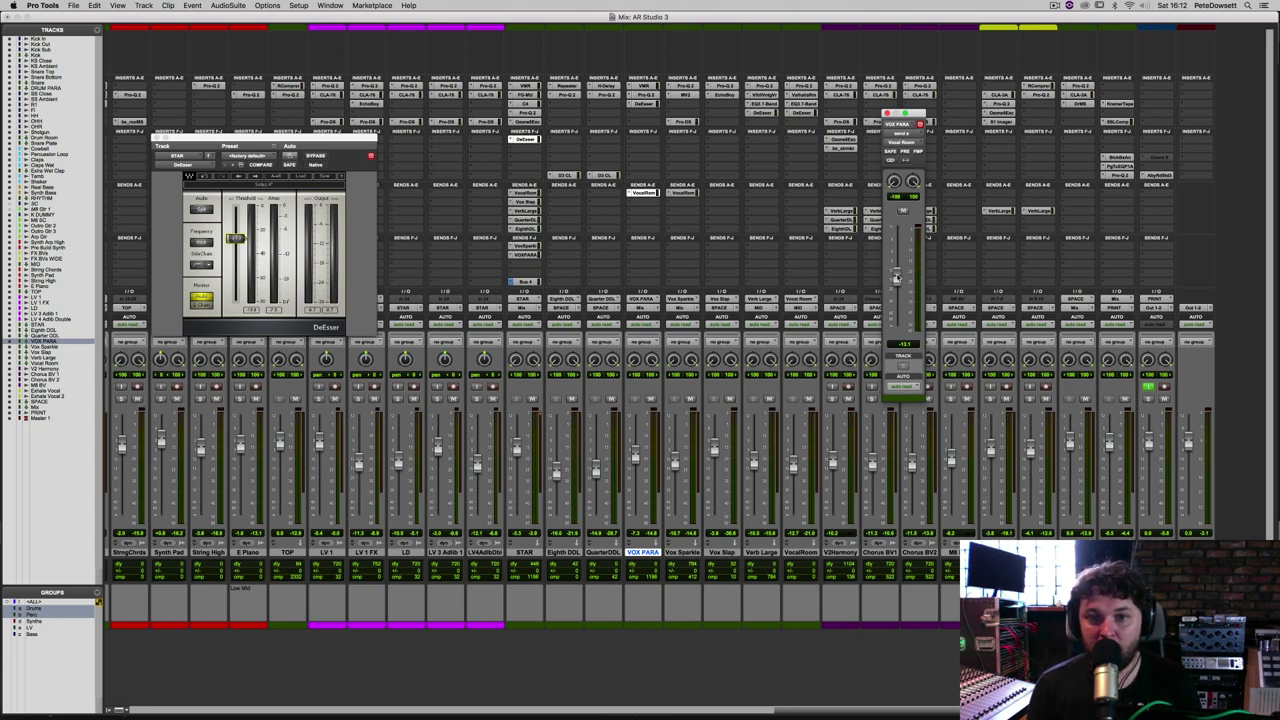
drag(896, 278, 896, 284)
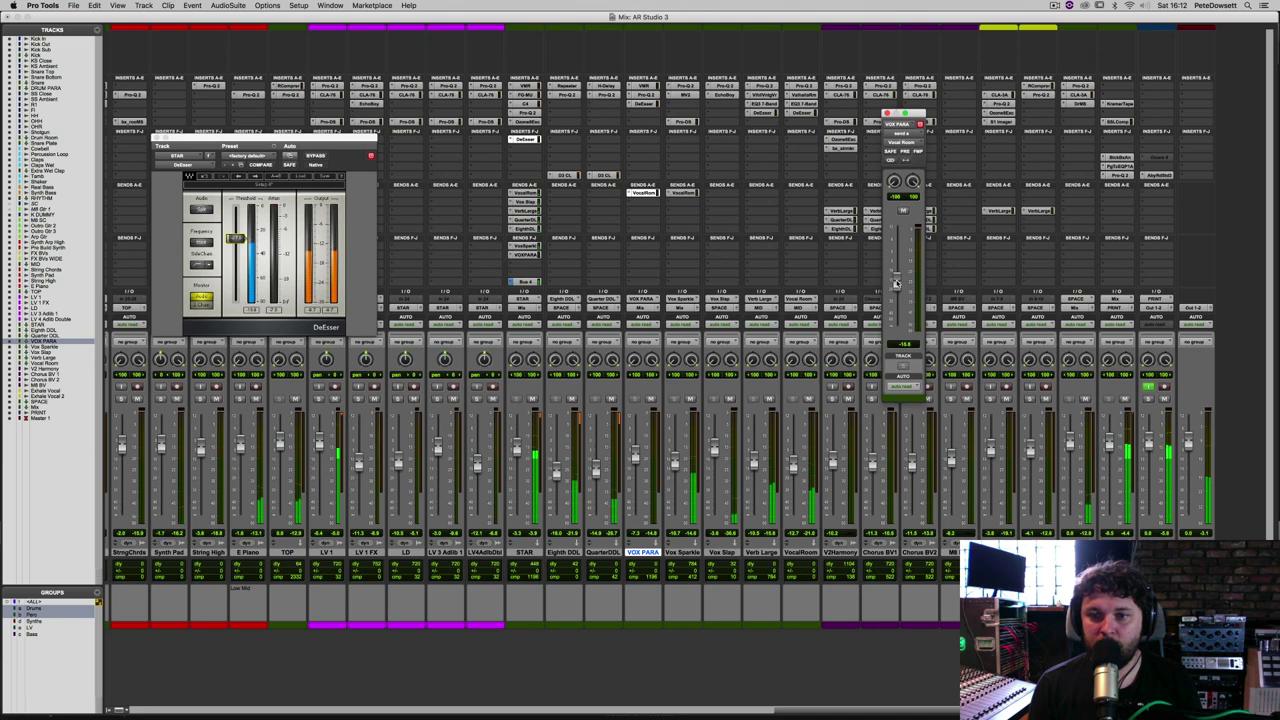
key(super+equal)
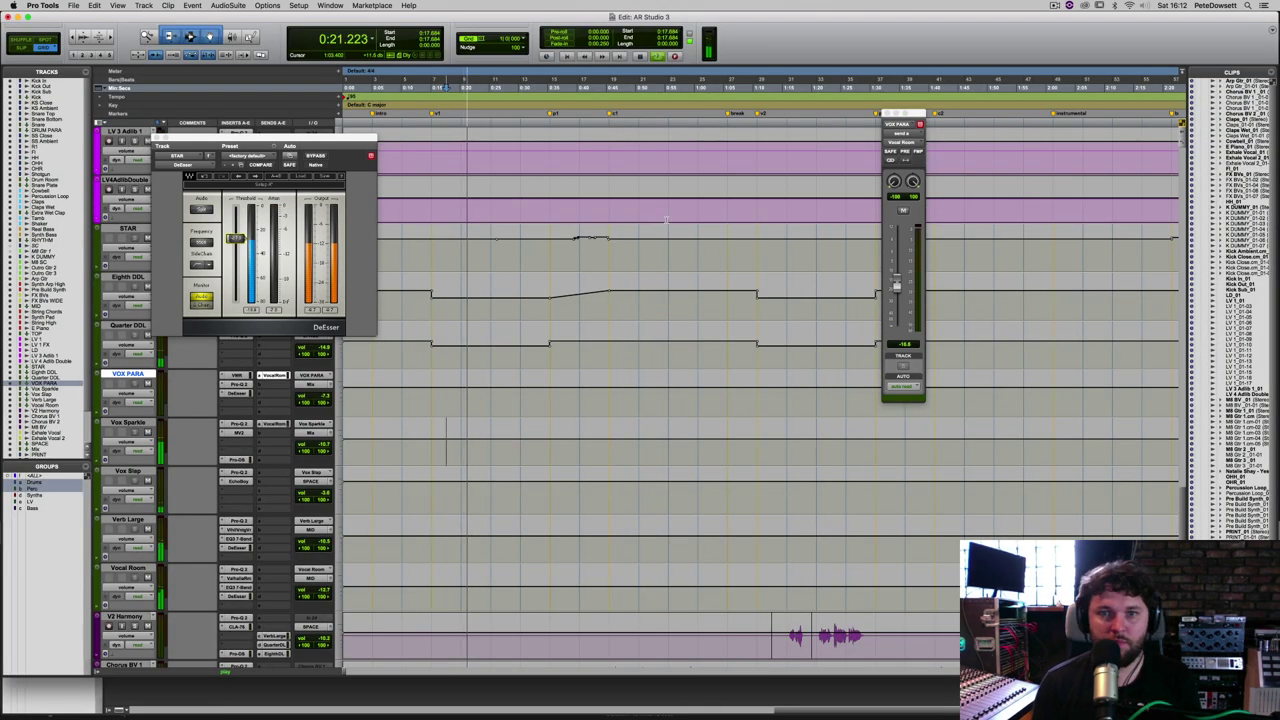
click(606, 246)
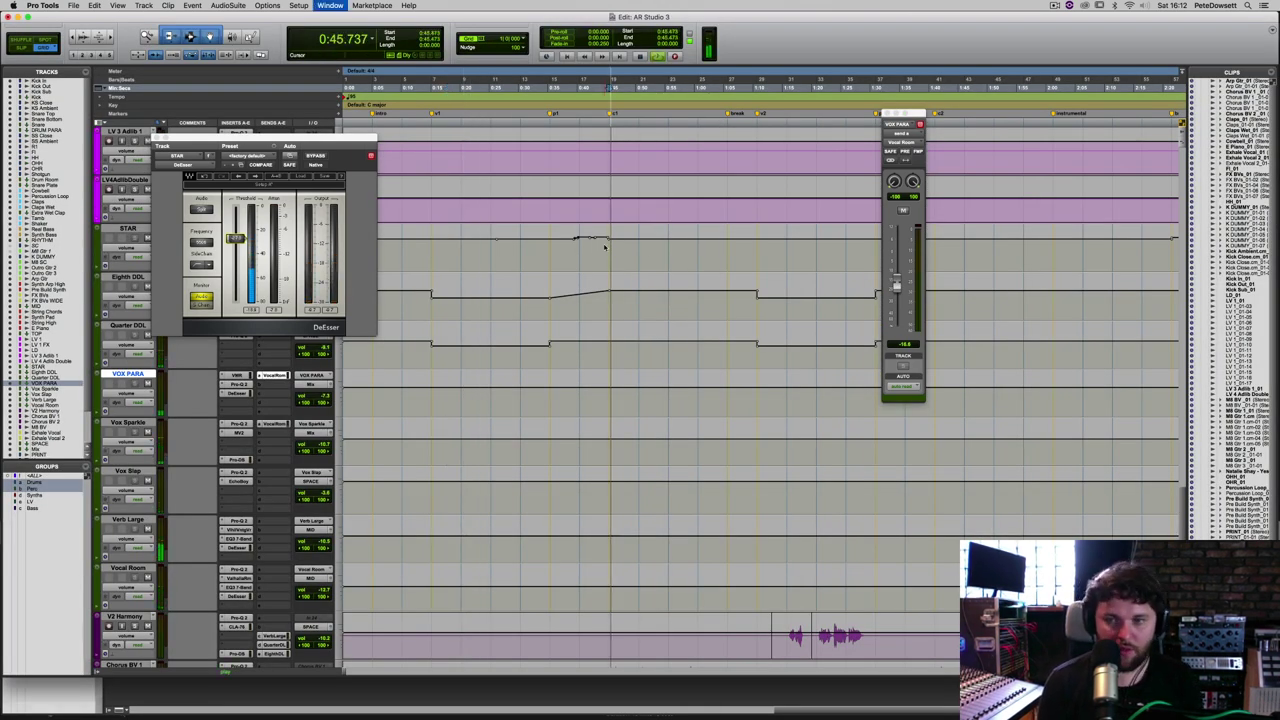
key(super+equal)
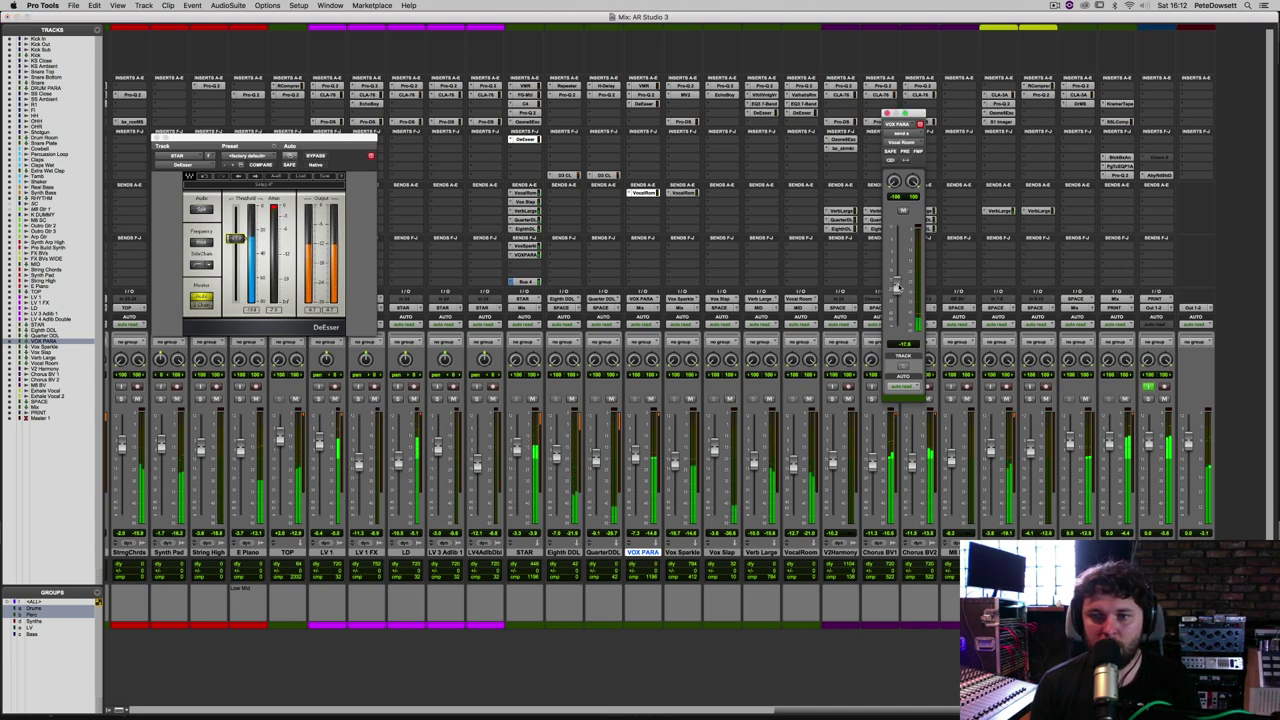
mouse_move(897, 288)
mouse_down()
mouse_move(912, 283)
mouse_move(897, 286)
mouse_up()
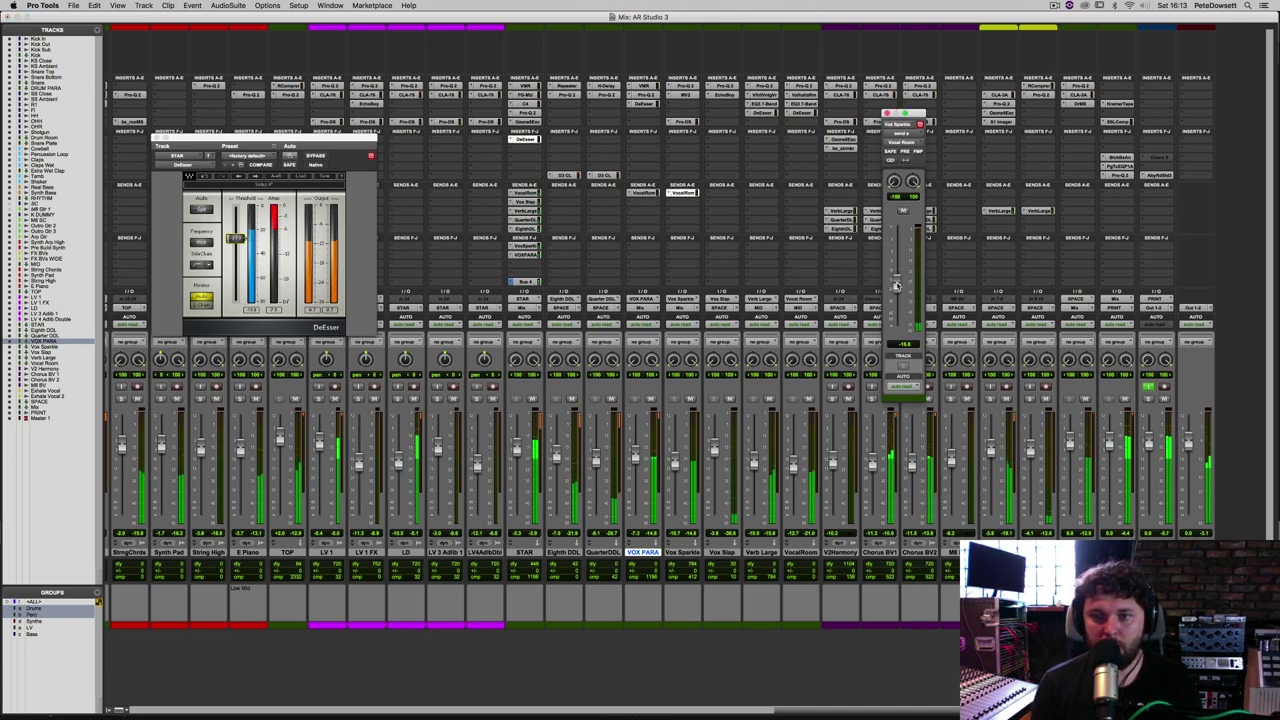
click(885, 113)
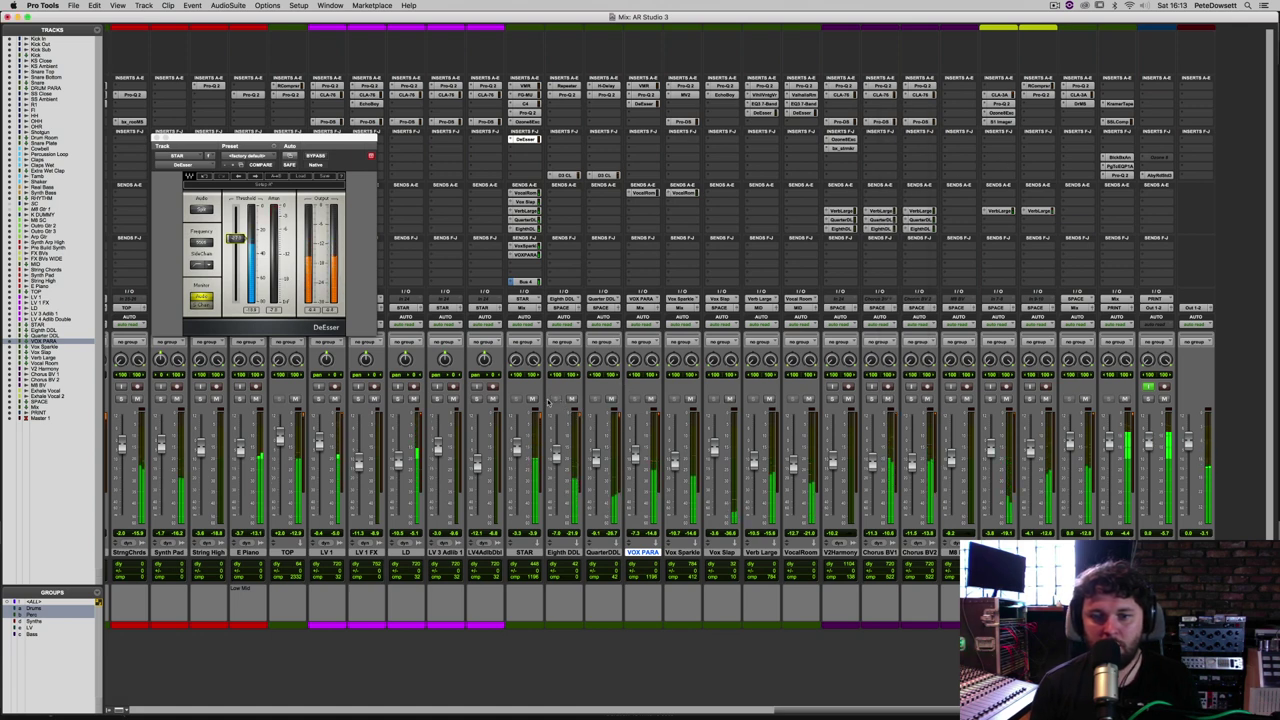
Close the DeEsser window and listen to the mix with the Abbey Road Studio 3 insert on PRINT
click(645, 552)
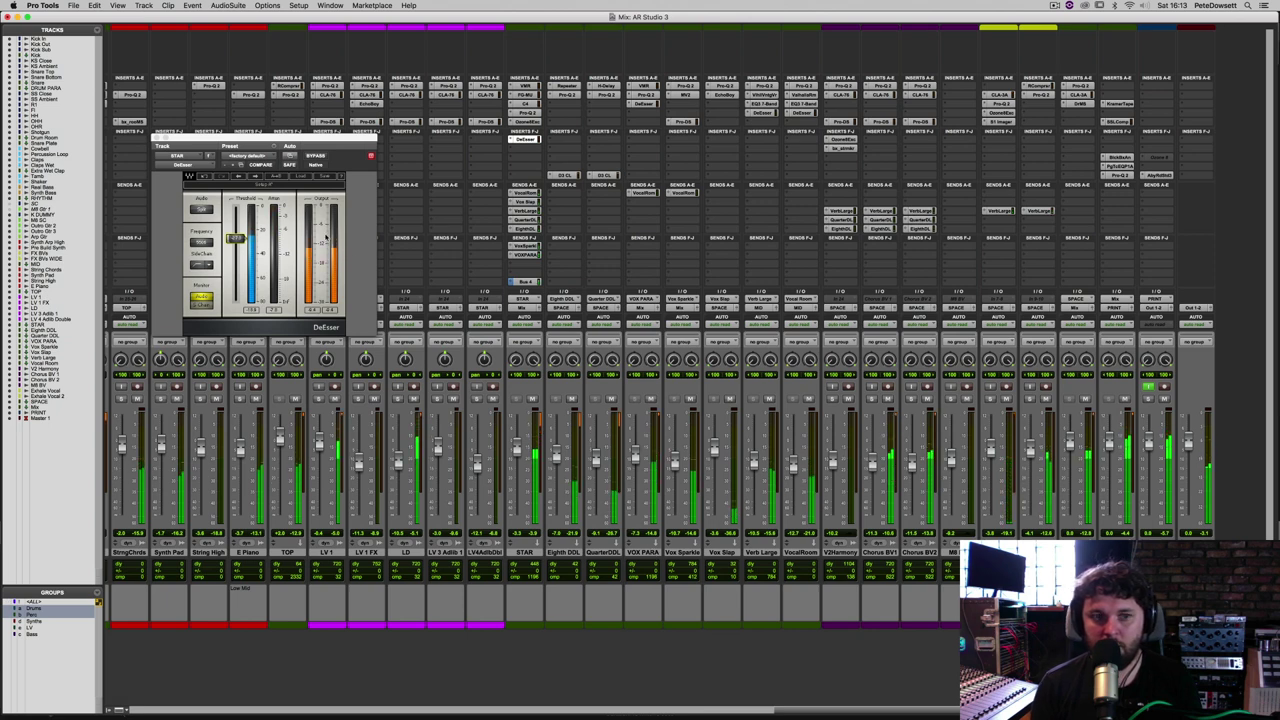
click(155, 138)
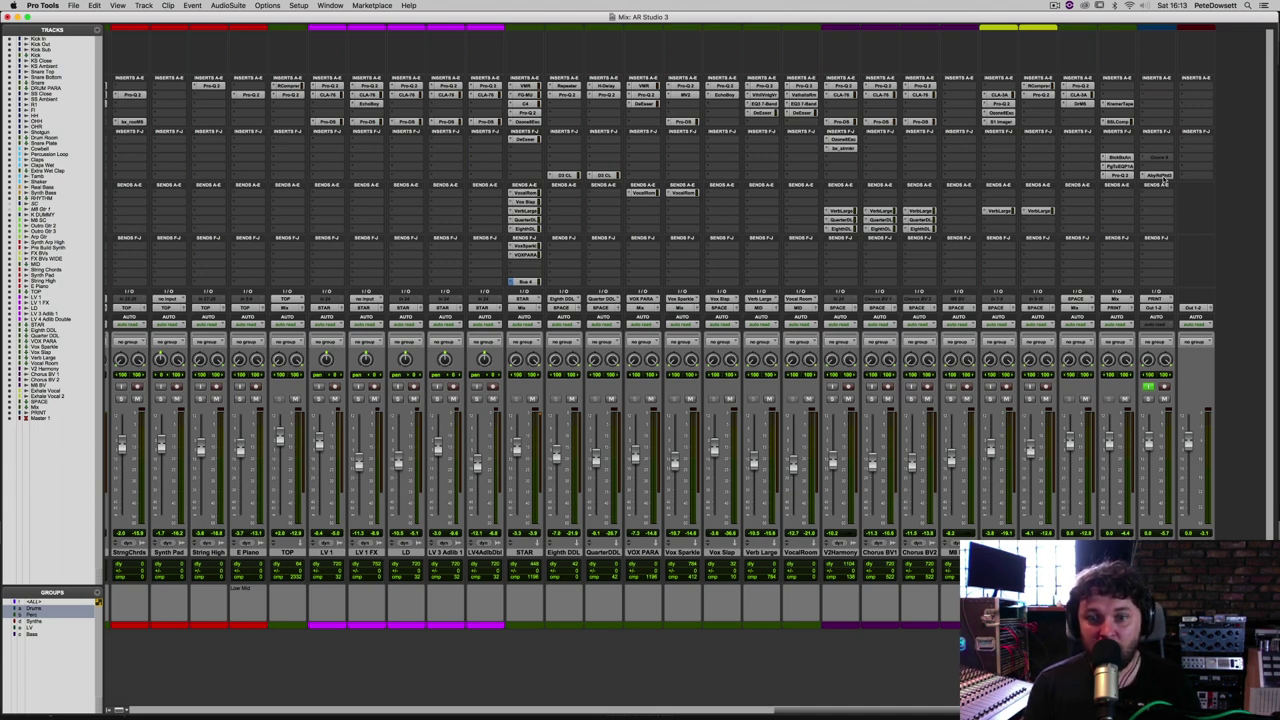
key(space)
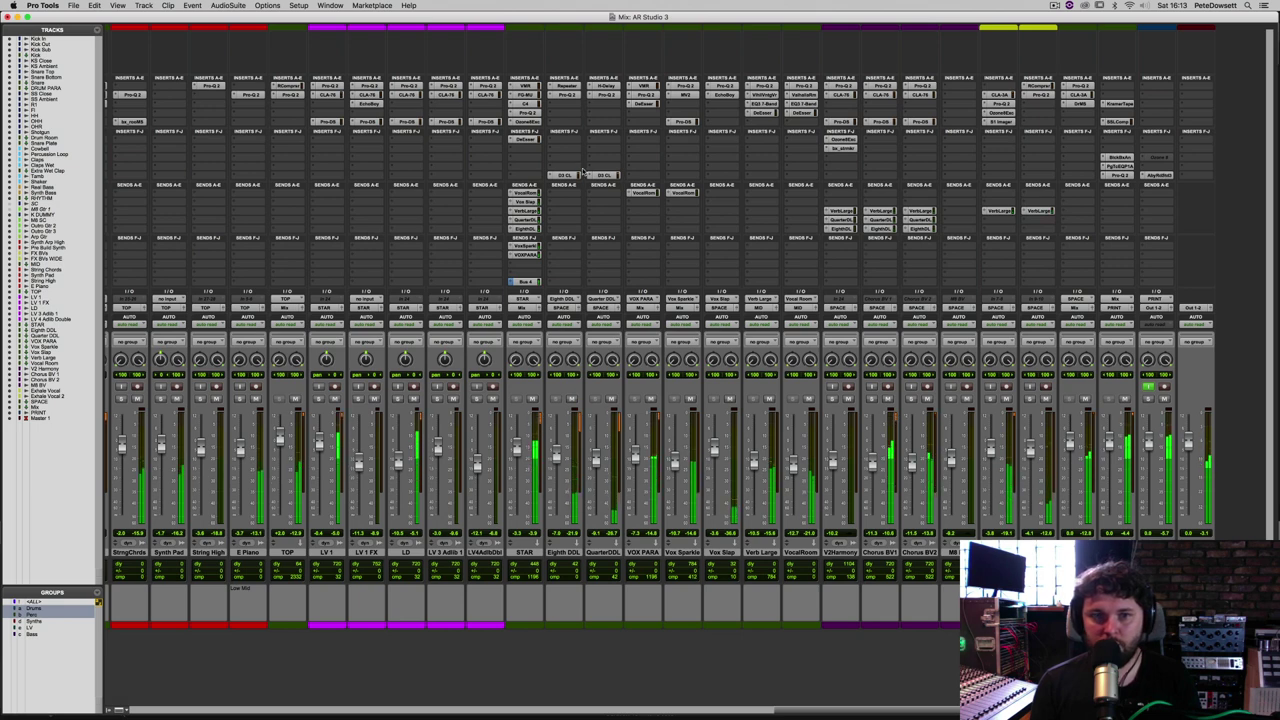
click(1158, 176)
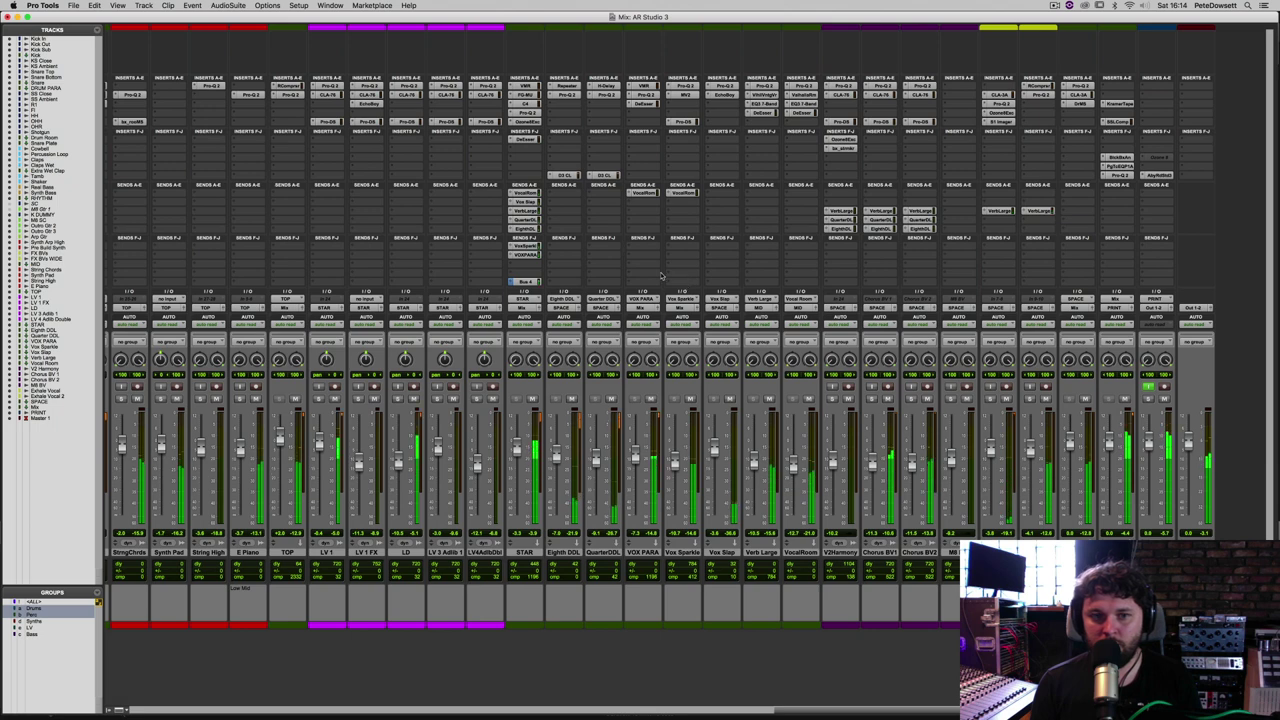
Insert an EQ3 7-Band after the DeEsser on STAR, boost low-mids about 1.7 dB near 185 Hz with Q 0.81, and compare with bypass
click(514, 150)
mouse_move(514, 150)
mouse_move(615, 150)
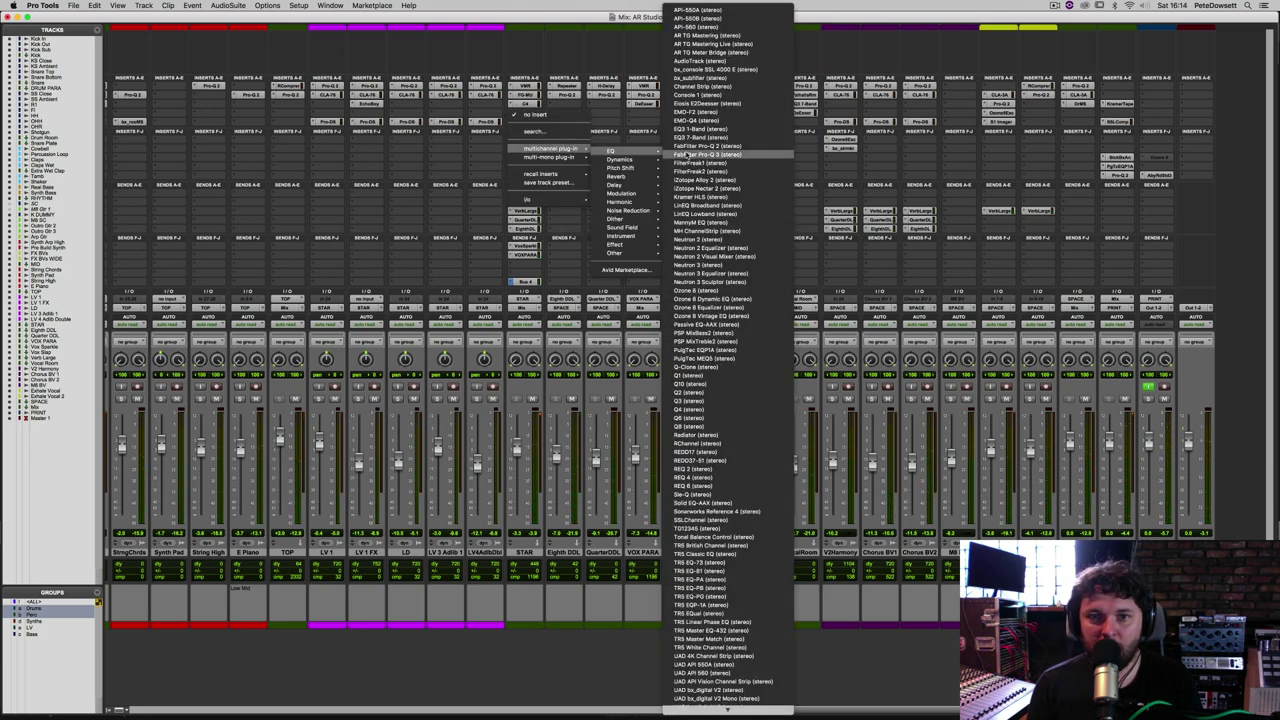
click(700, 137)
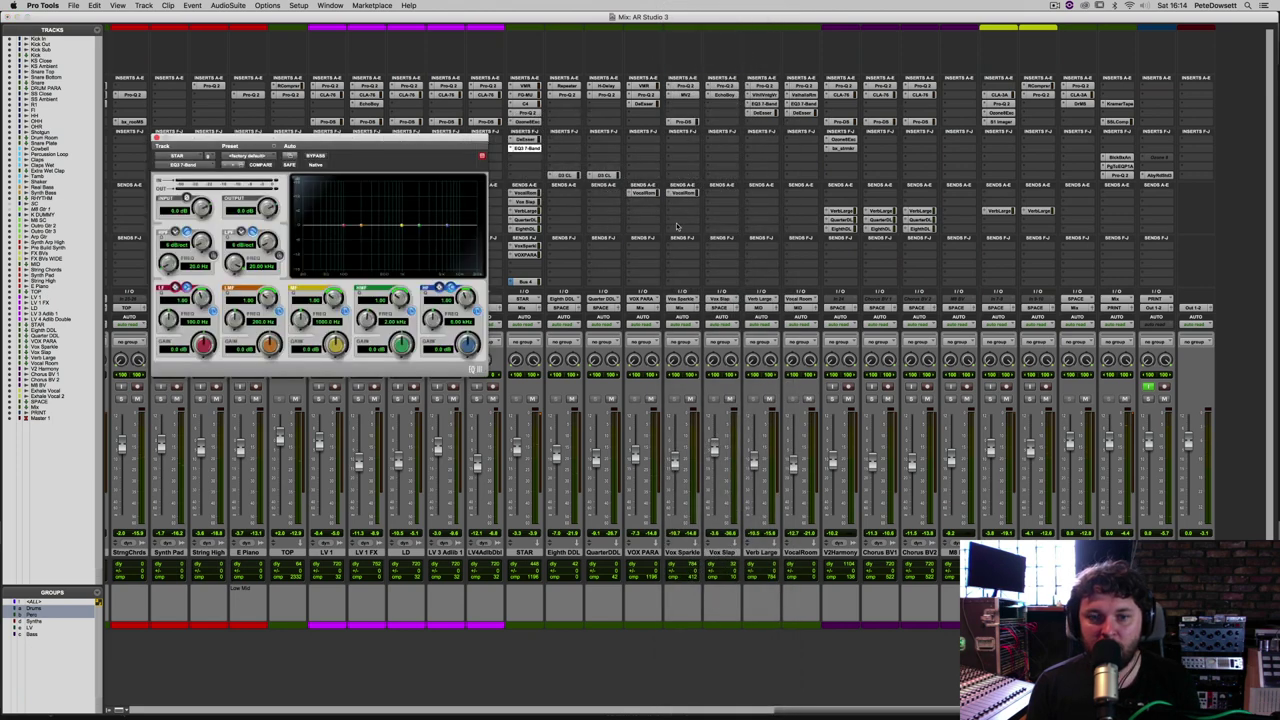
key(space)
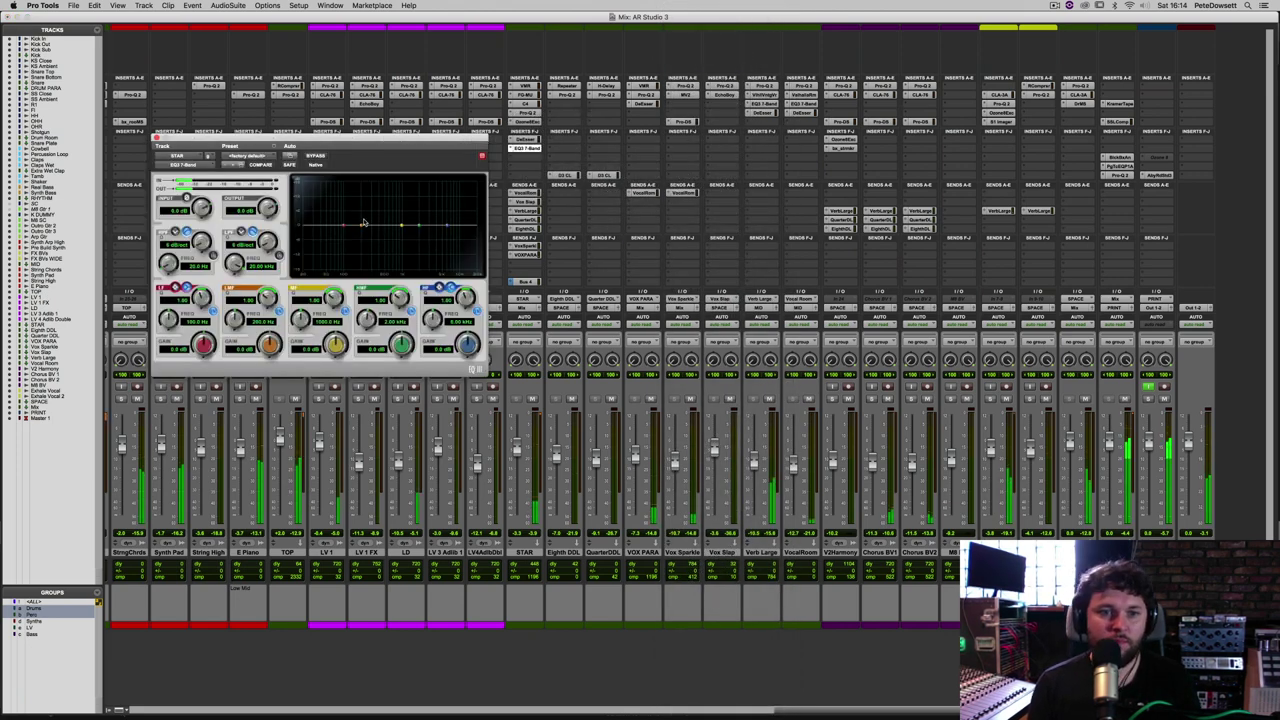
mouse_move(362, 225)
mouse_down()
mouse_move(383, 221)
mouse_move(363, 223)
mouse_up()
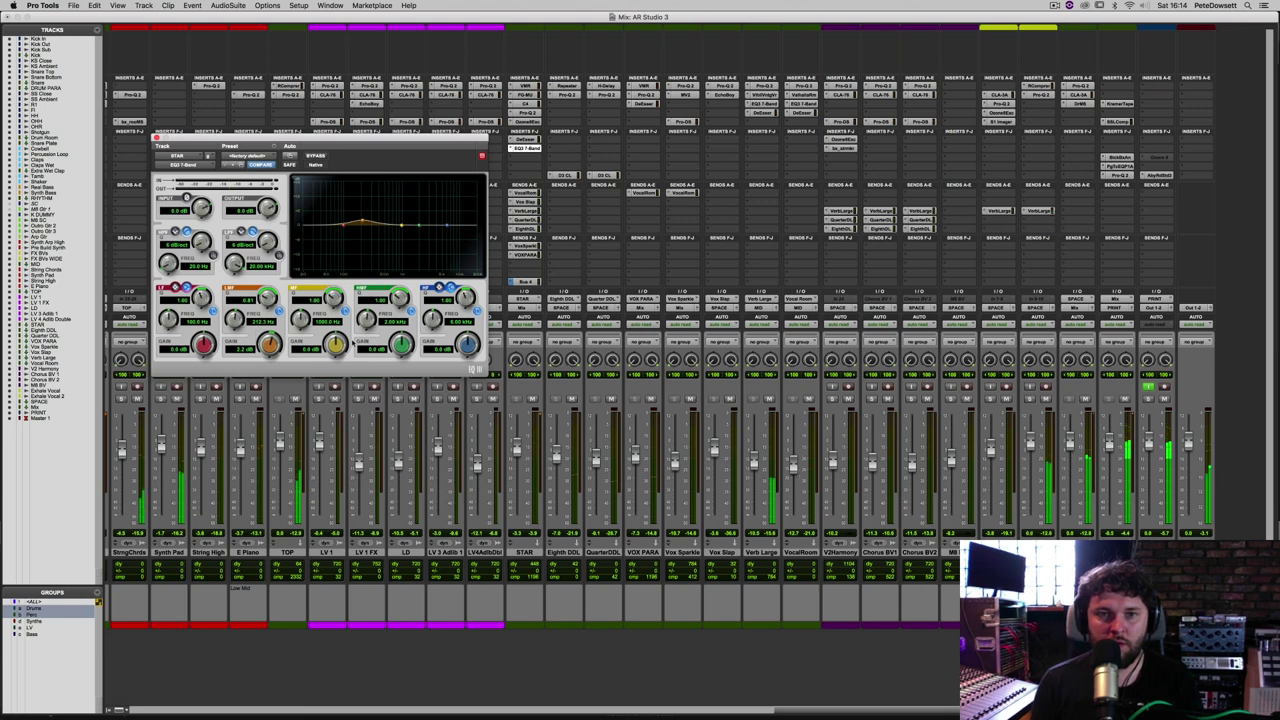
click(316, 157)
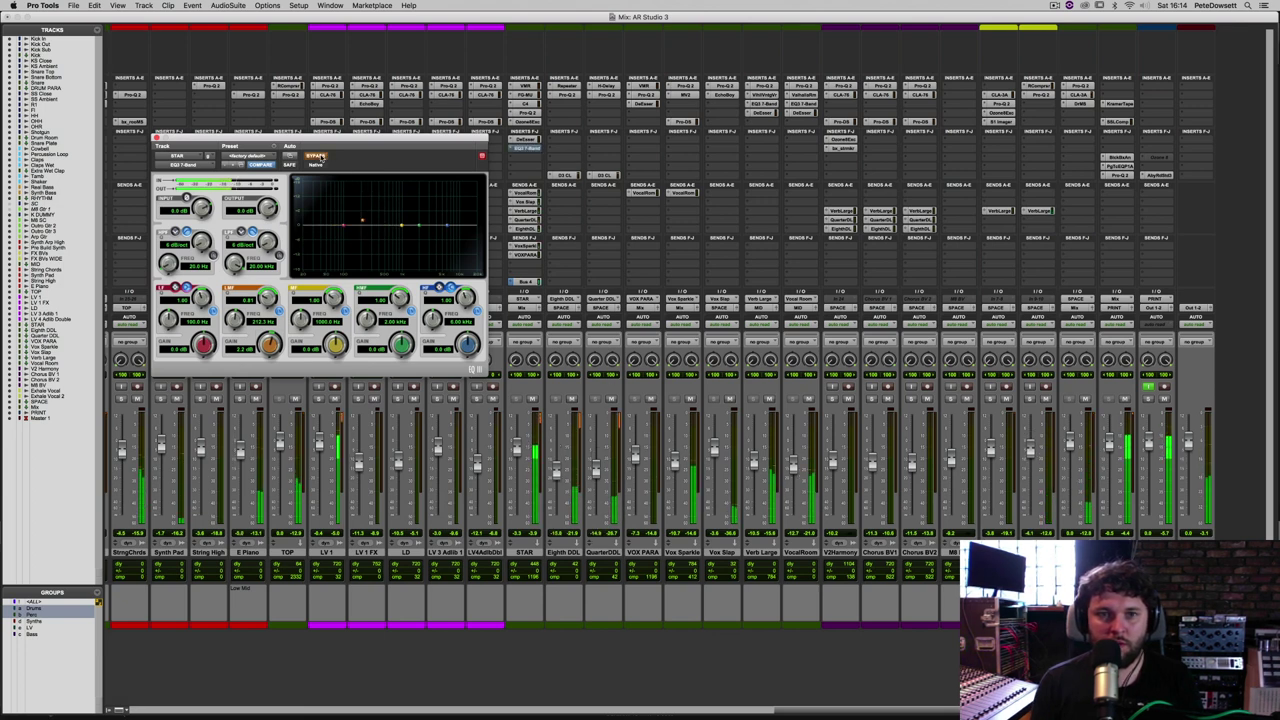
click(316, 157)
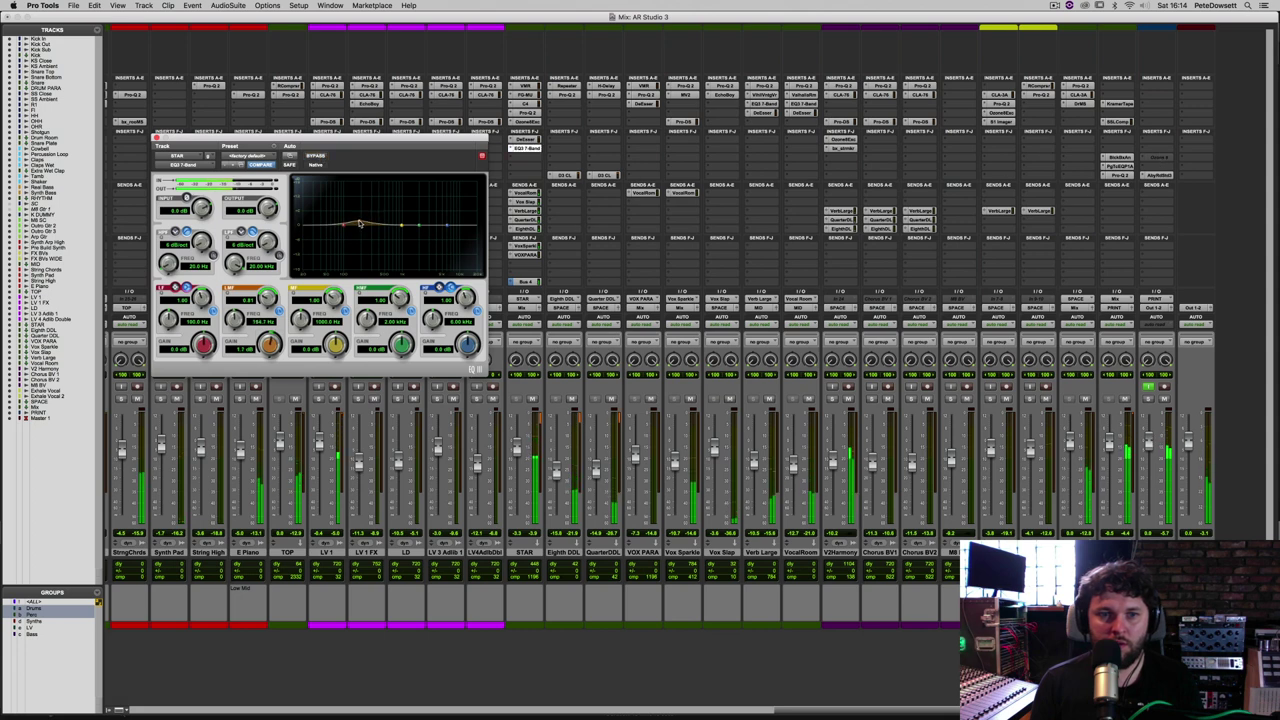
Try a high-mid cut of about 1.7 dB at about 4.6 kHz on the STAR EQ
mouse_move(418, 224)
mouse_down()
mouse_move(445, 209)
mouse_move(437, 234)
mouse_up()
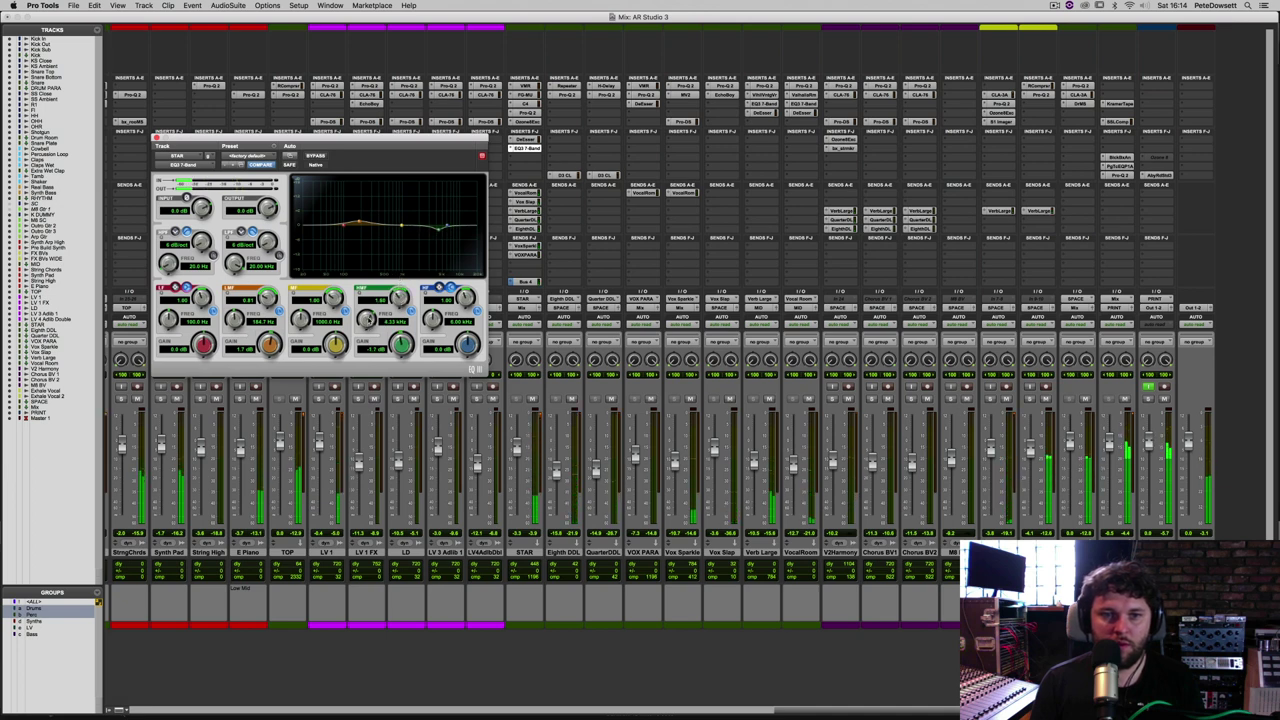
drag(367, 318, 367, 314)
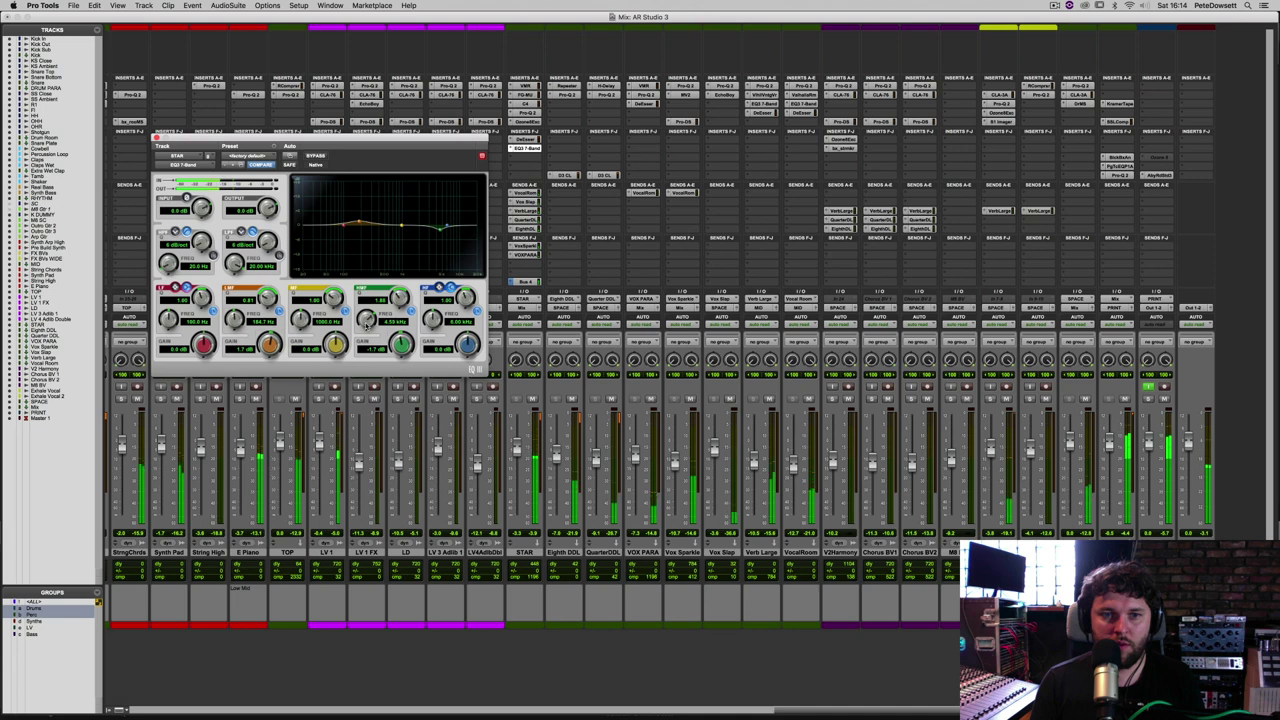
drag(367, 320, 364, 337)
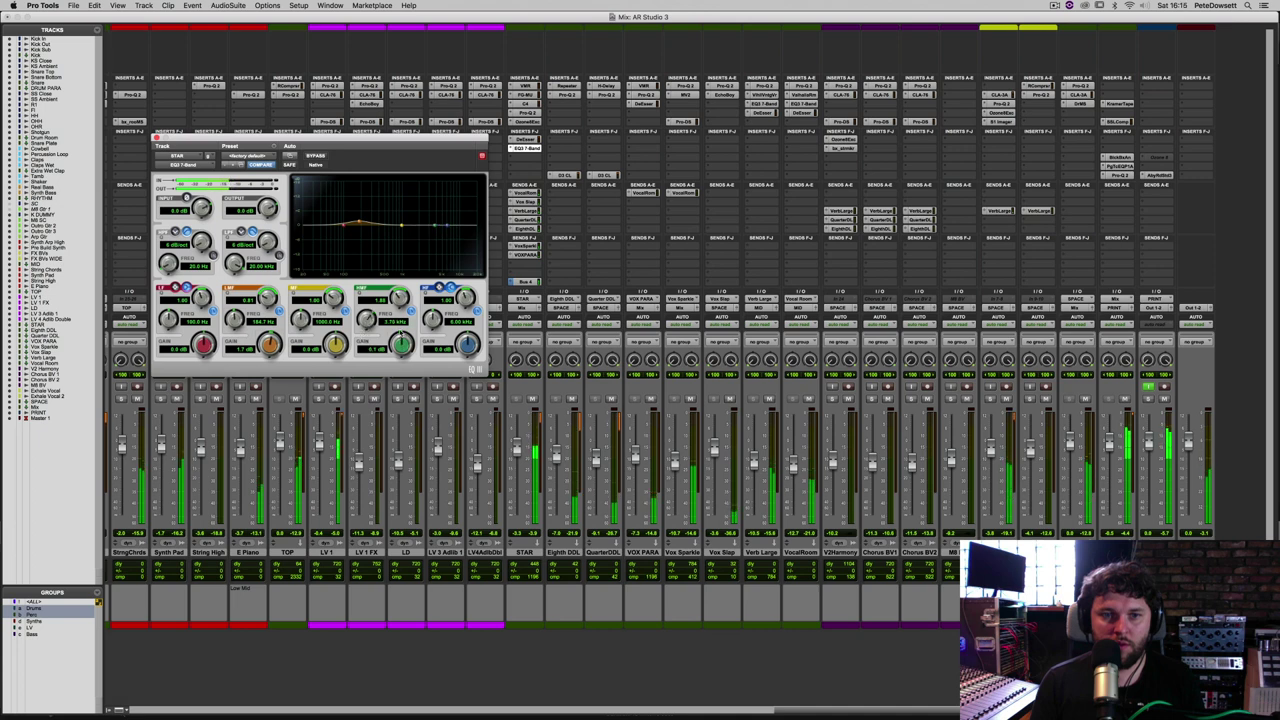
Boost the STAR EQ's high-mid band about 2.4 dB at about 2.9 kHz with Q 1.25, comparing against bypass
drag(368, 318, 393, 360)
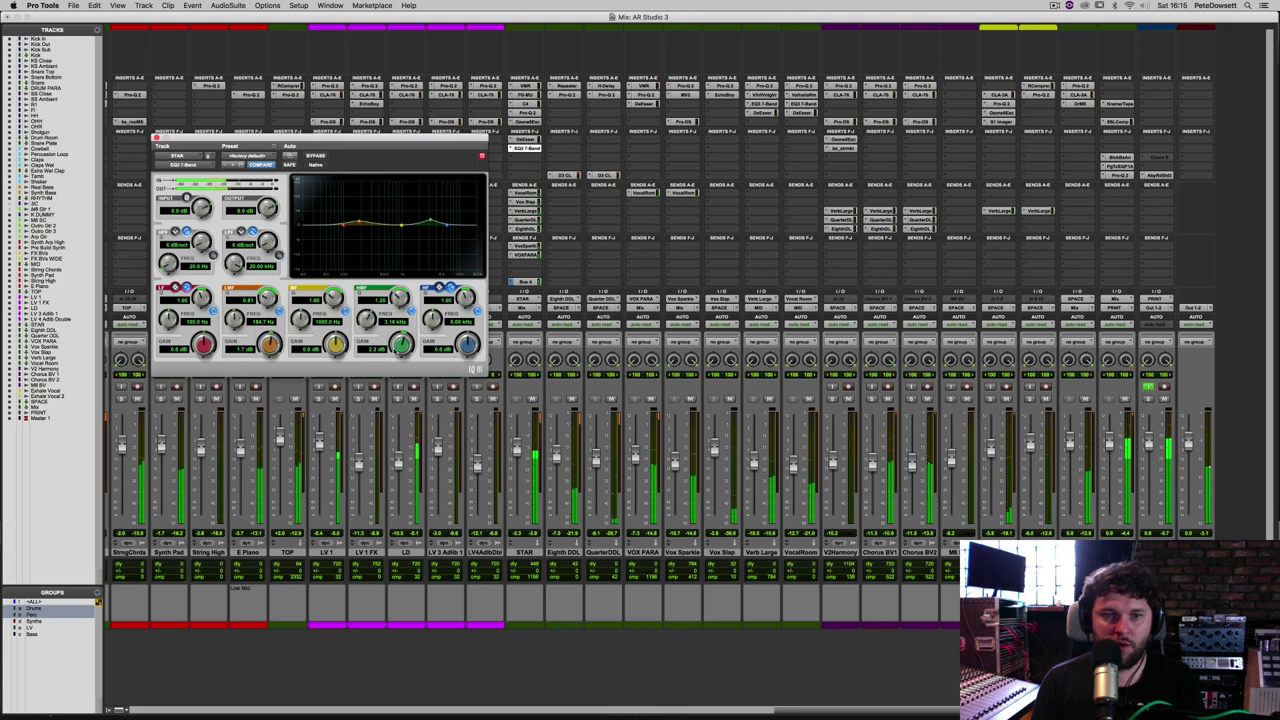
drag(400, 344, 393, 348)
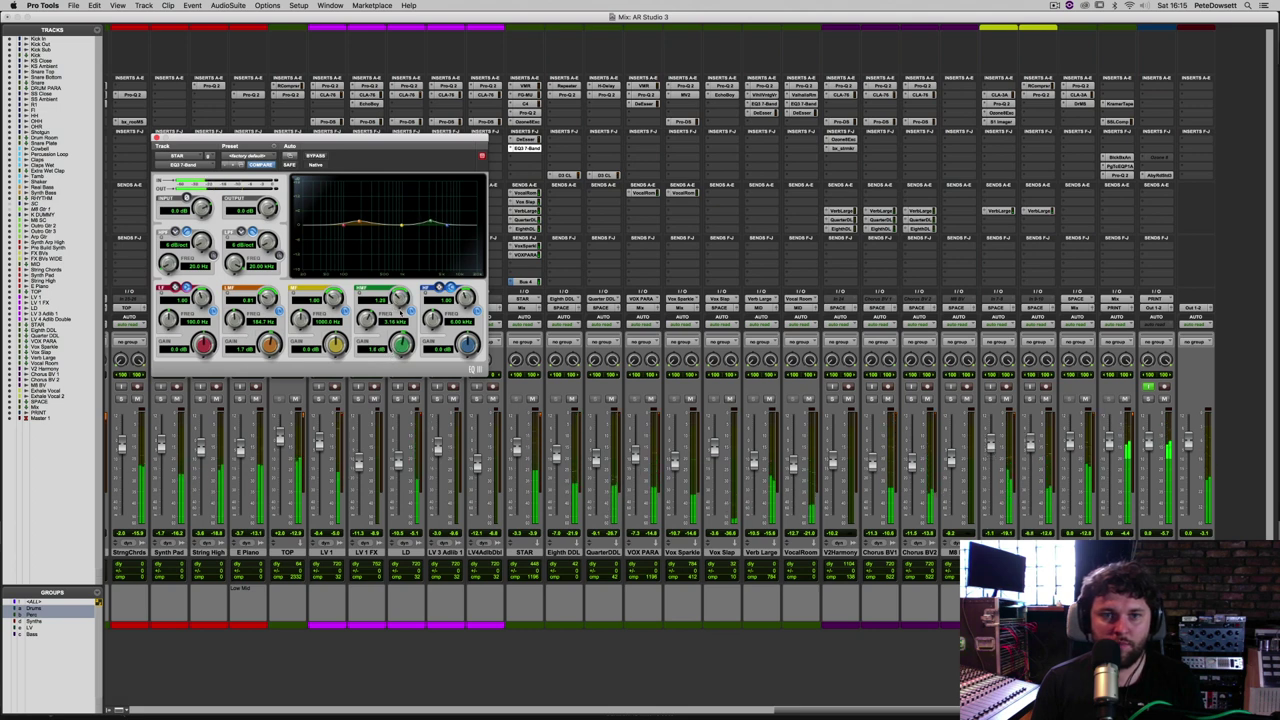
click(315, 156)
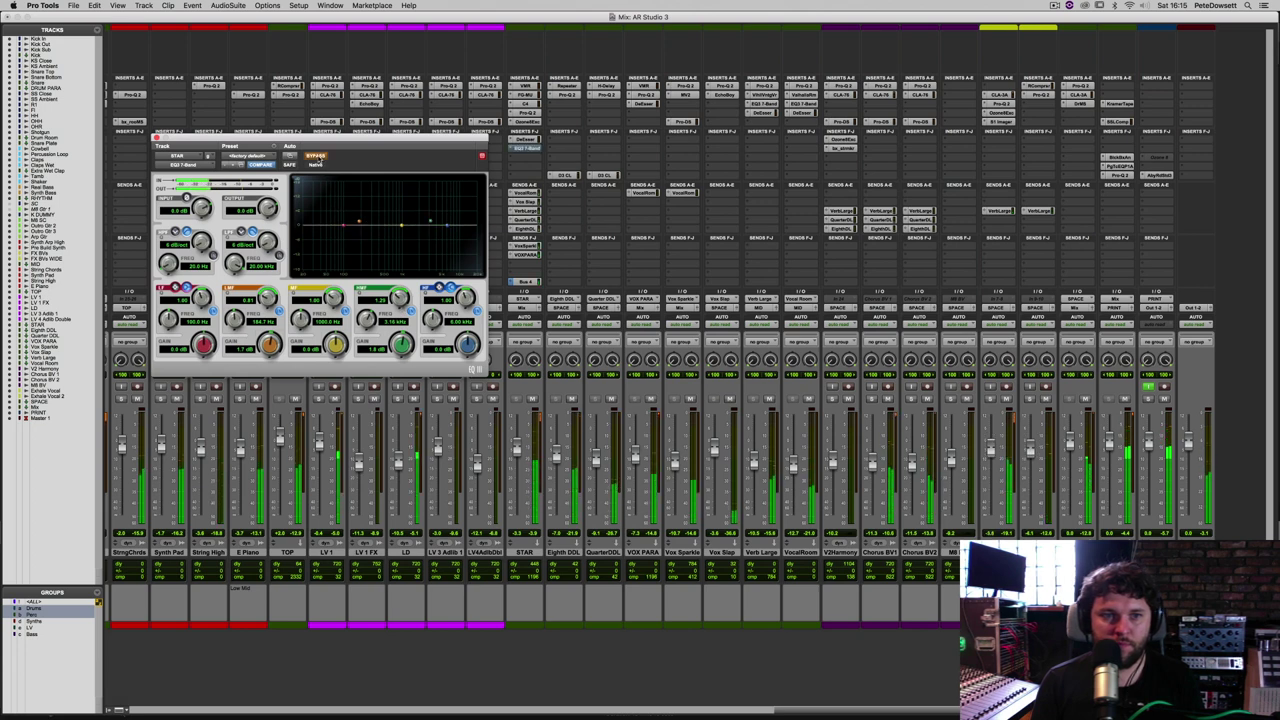
click(315, 157)
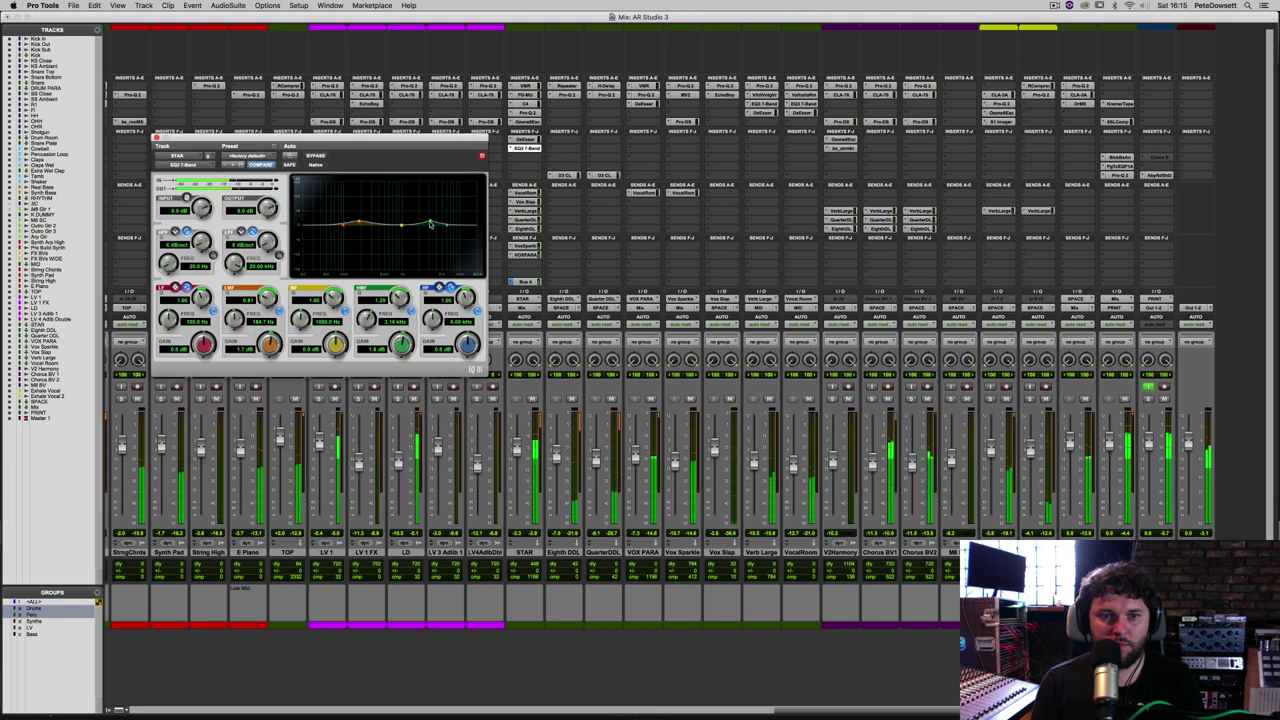
drag(431, 223, 428, 221)
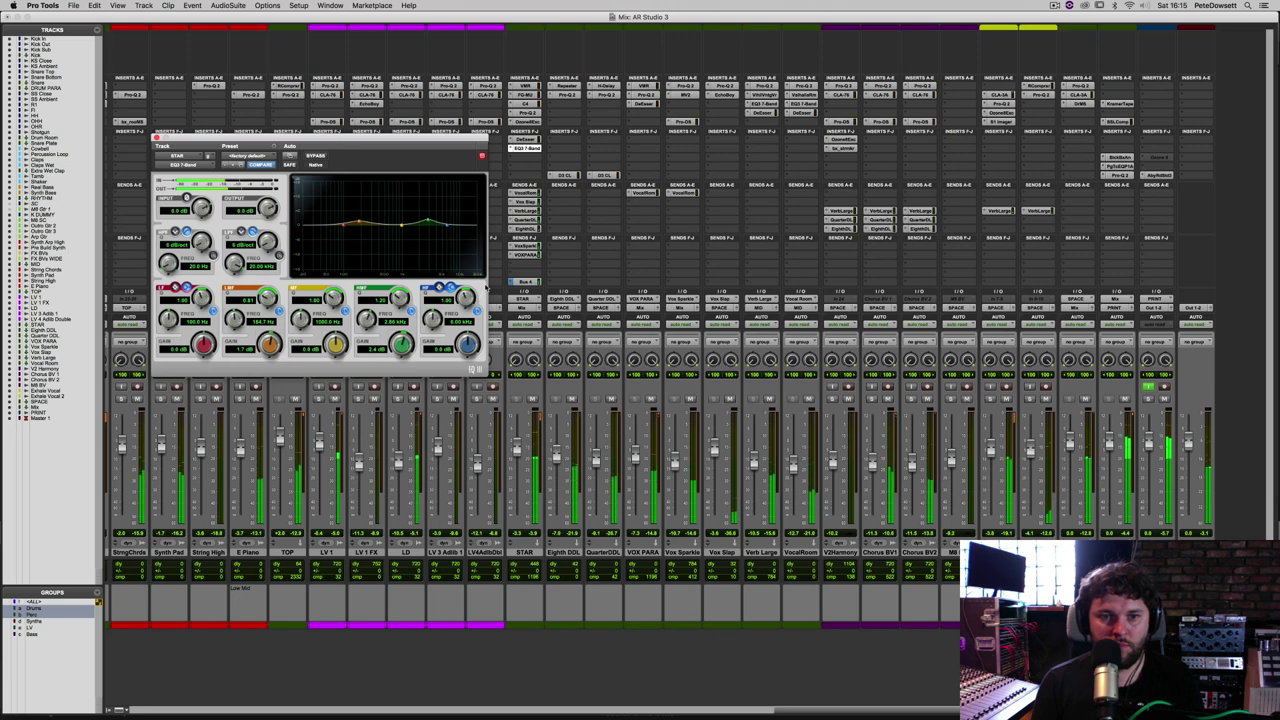
Open Abbey Road Studio 3 on PRINT and audition the mix through the far and mid studio monitors
click(1156, 177)
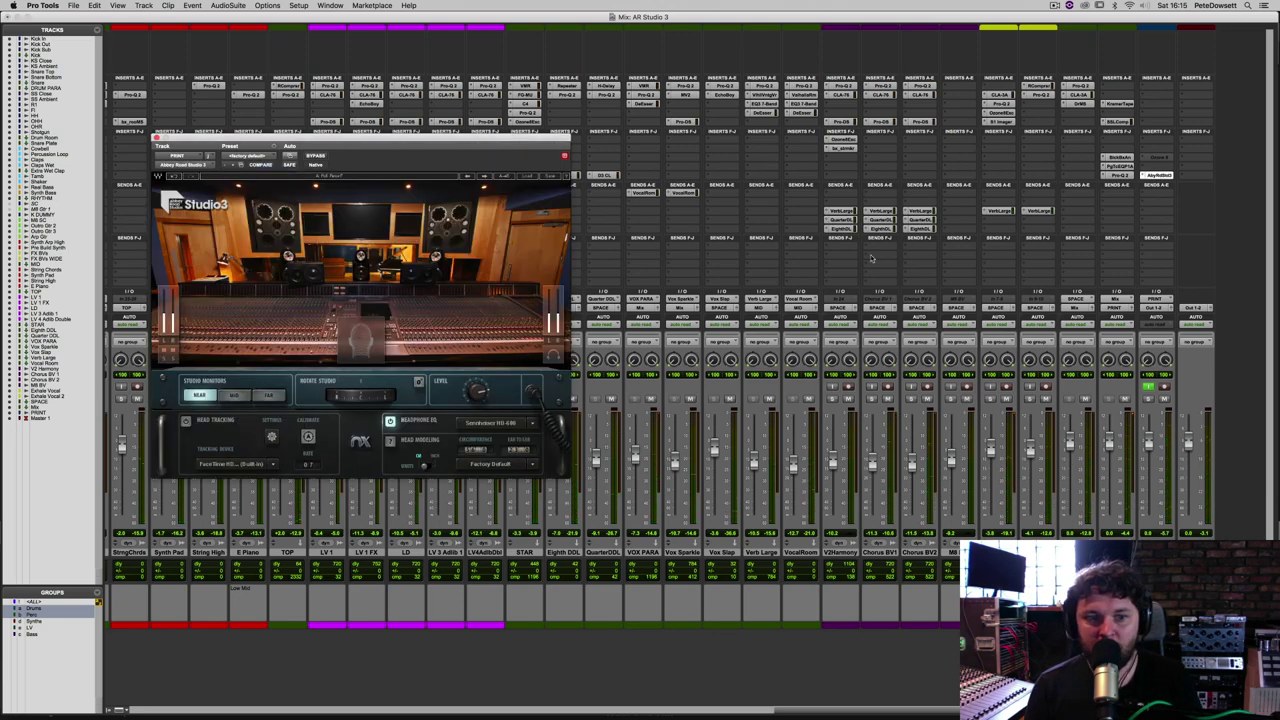
click(268, 396)
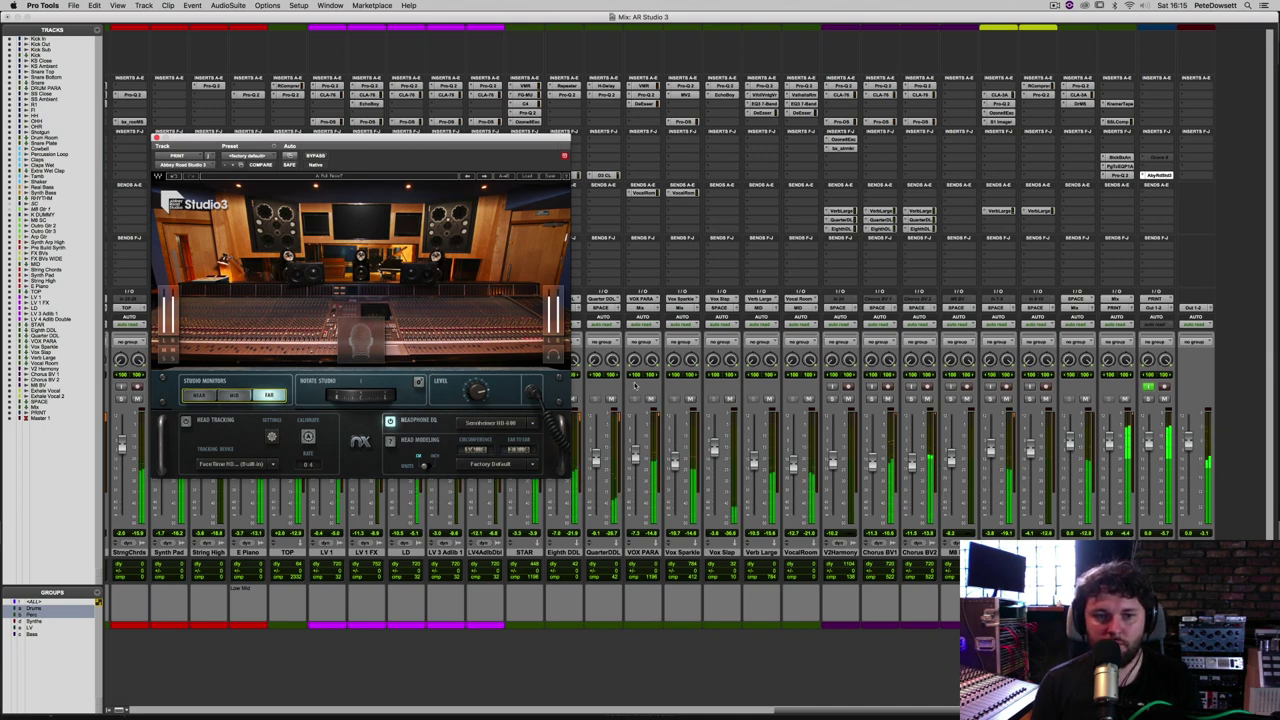
click(240, 397)
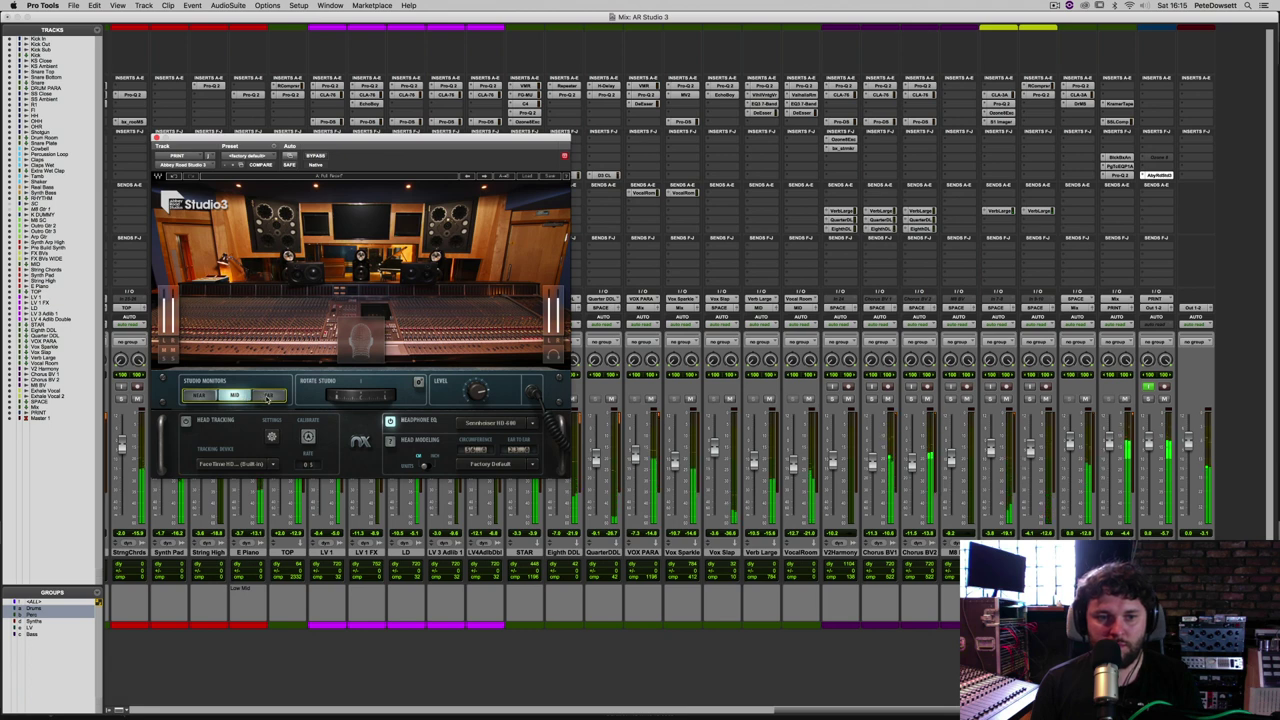
Compare the mix through Abbey Road Studio 3's far, near and mid studio monitors, finishing on the near pair
click(268, 397)
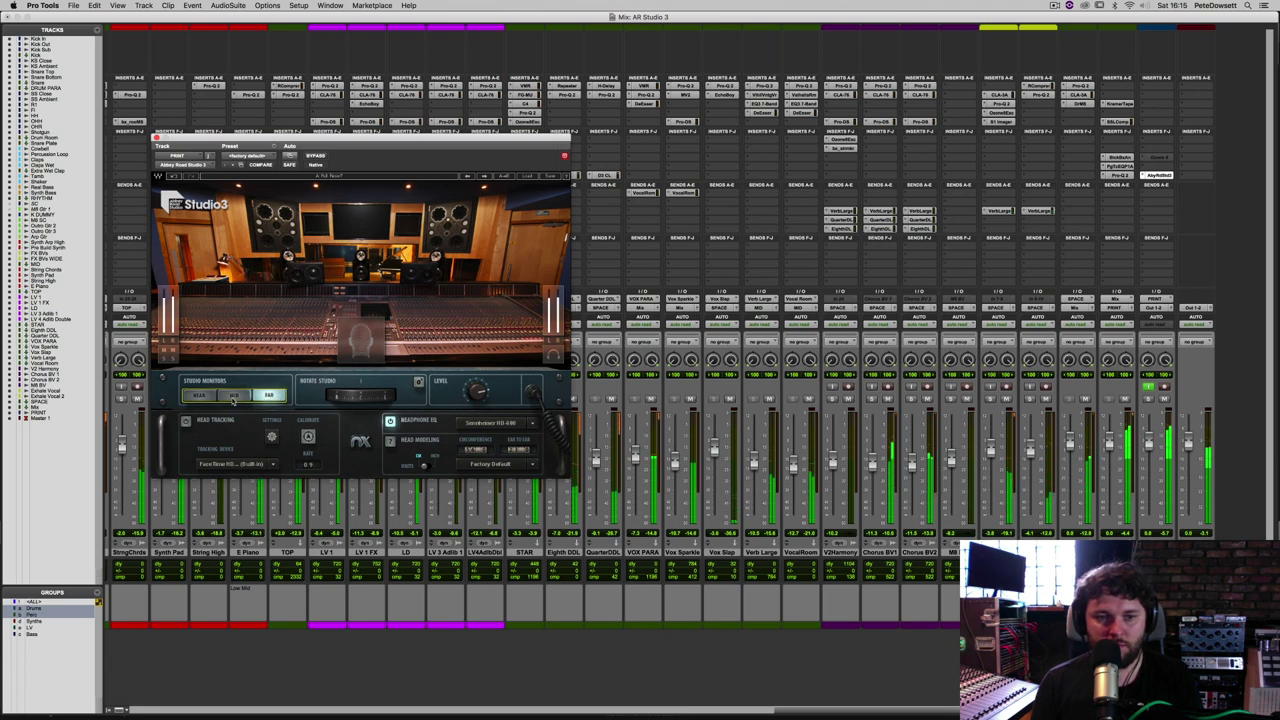
click(205, 398)
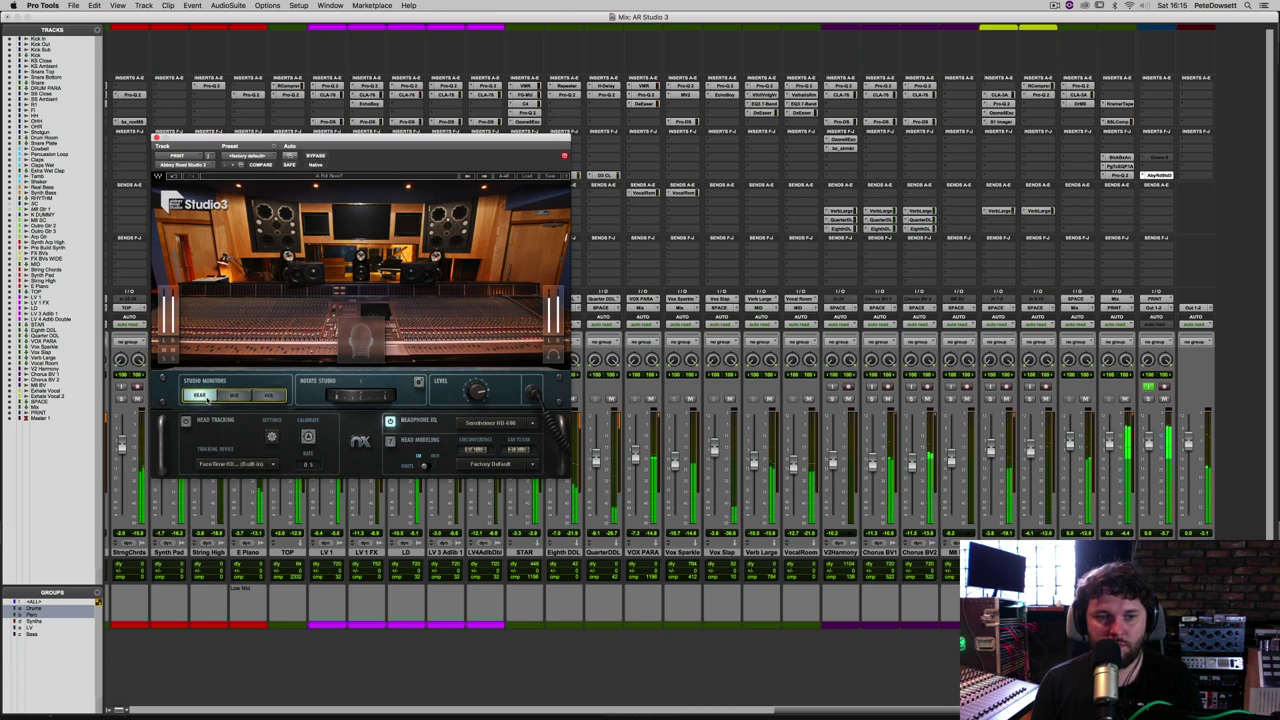
click(234, 397)
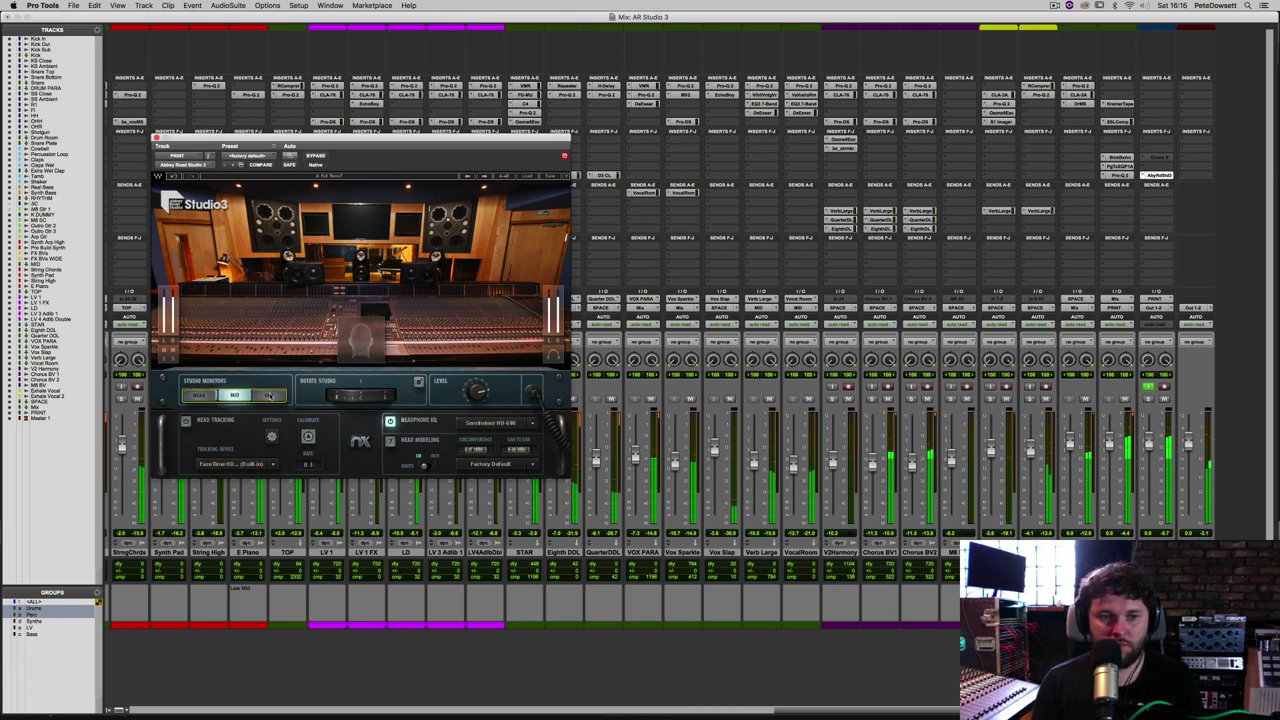
click(268, 397)
click(205, 397)
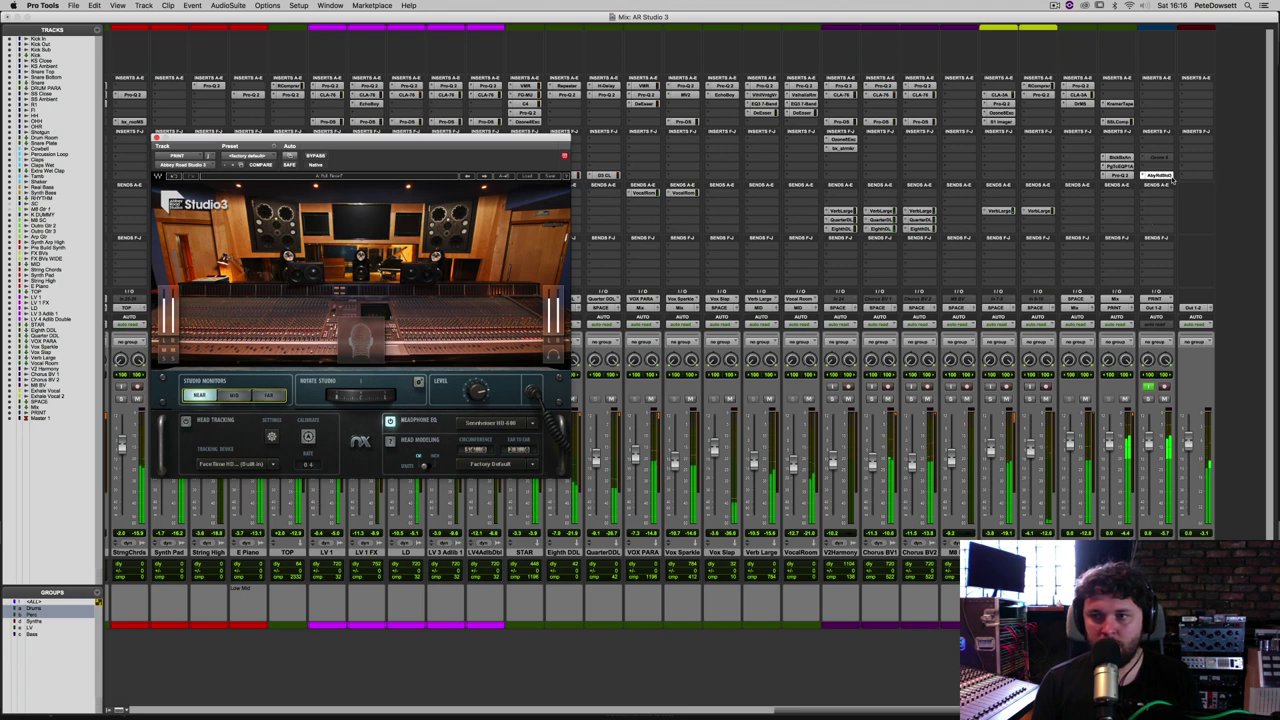
Bypass Abbey Road Studio 3 on the PRINT track and close its plug-in window
super+click(1160, 176)
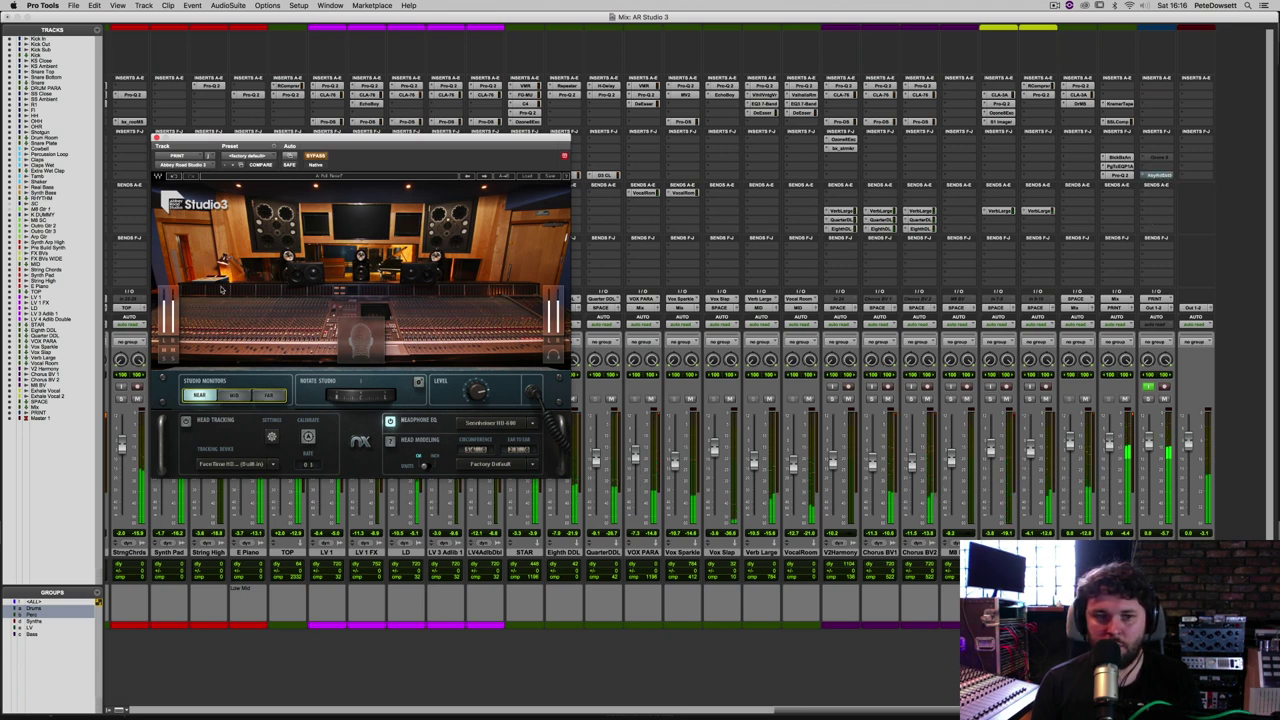
click(158, 139)
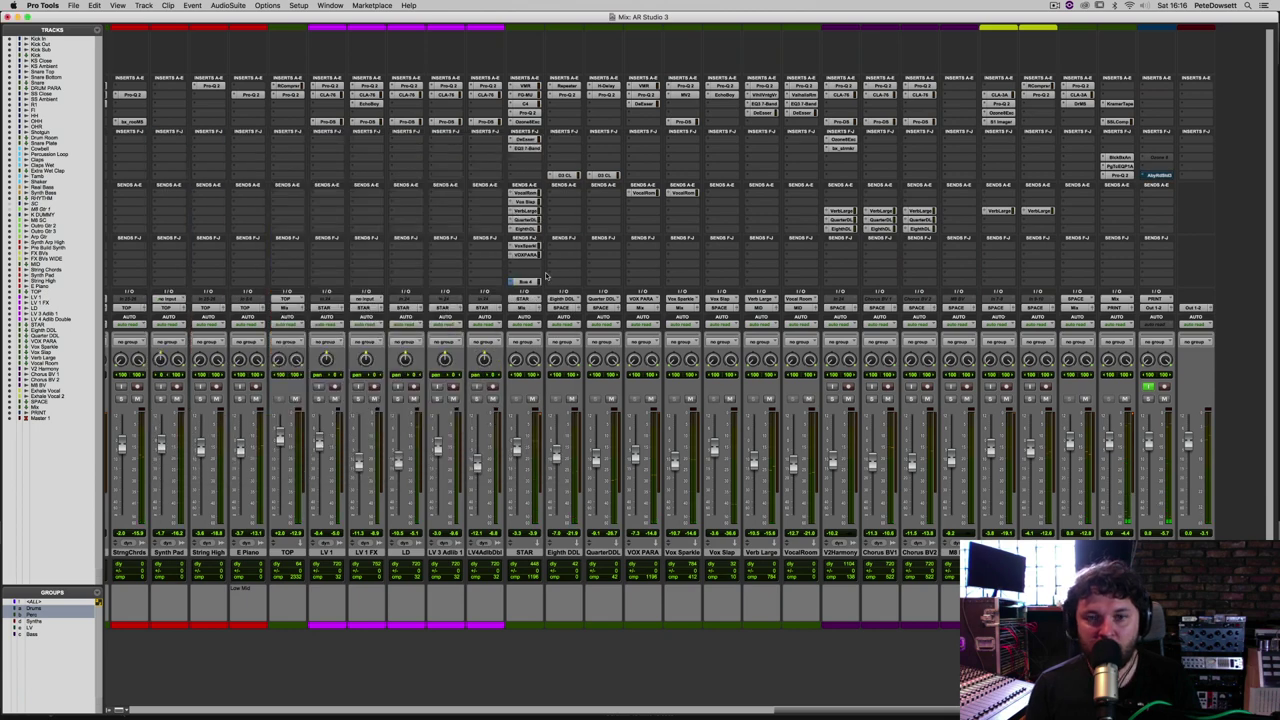